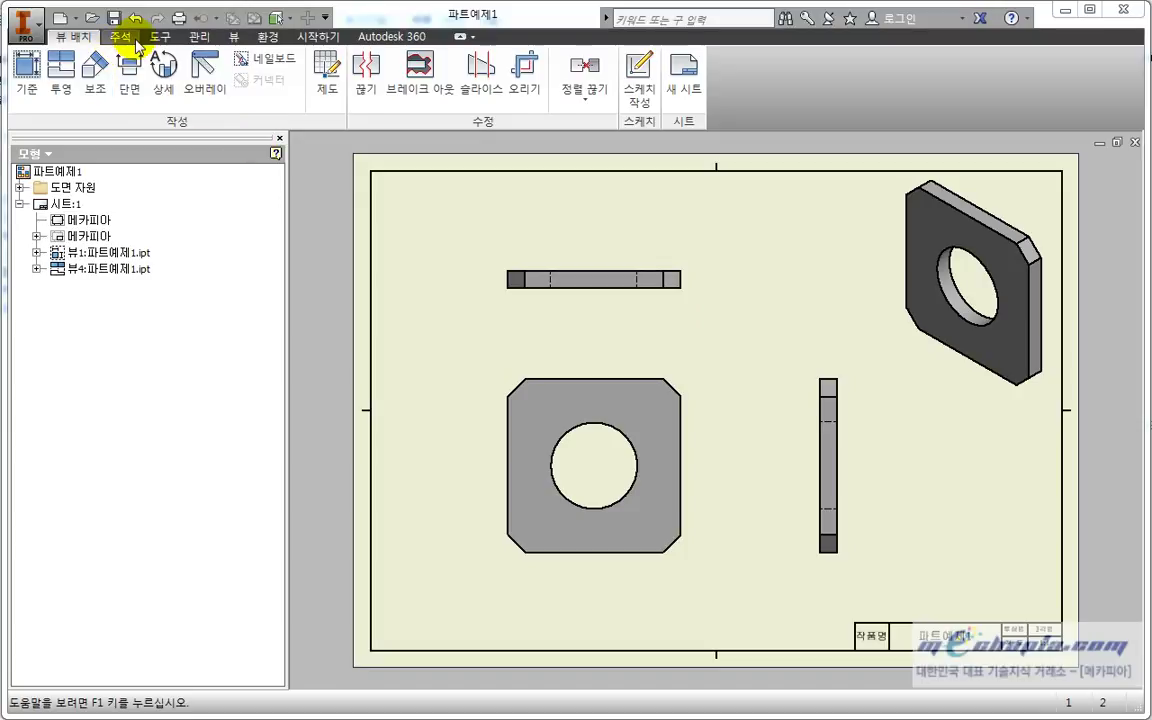
Add a Center Mark to the hole circle in the plate's front view
left_click(137, 45)
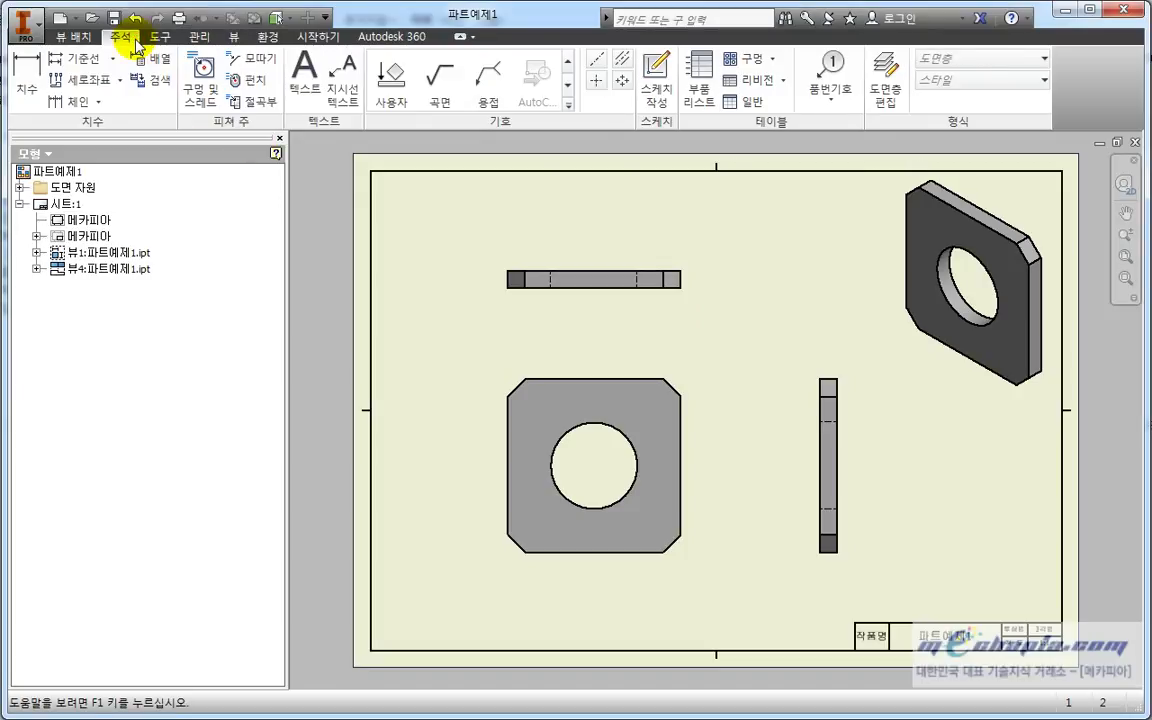
left_click(598, 84)
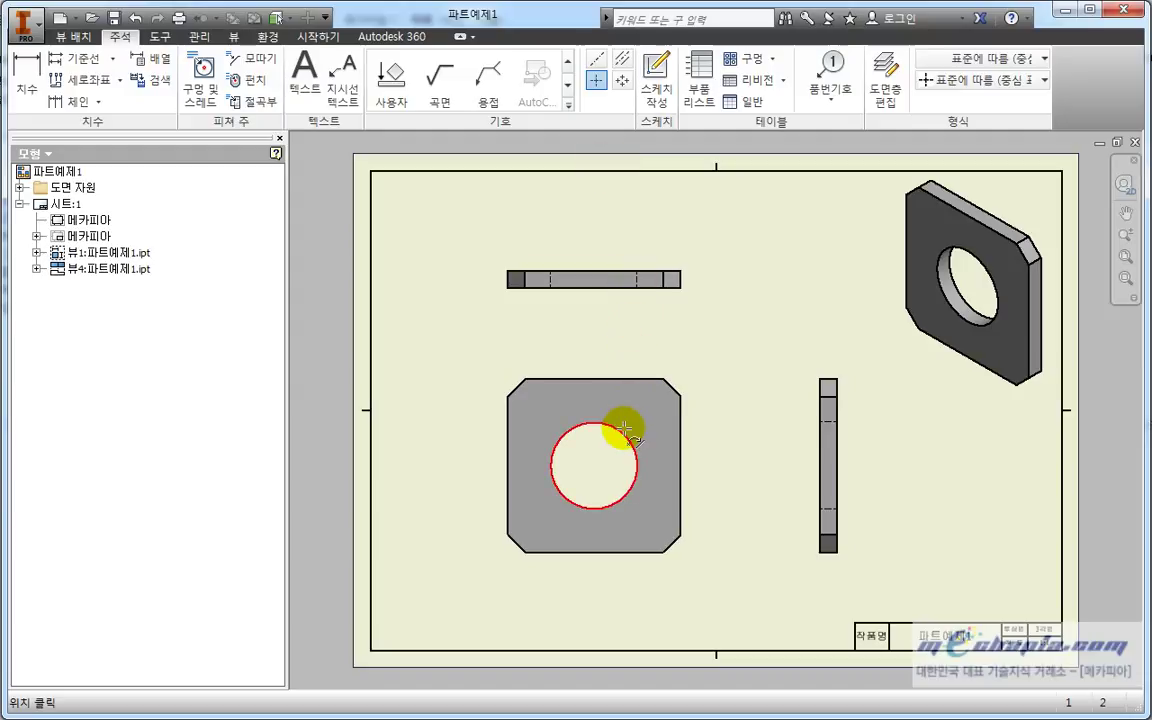
left_click(624, 428)
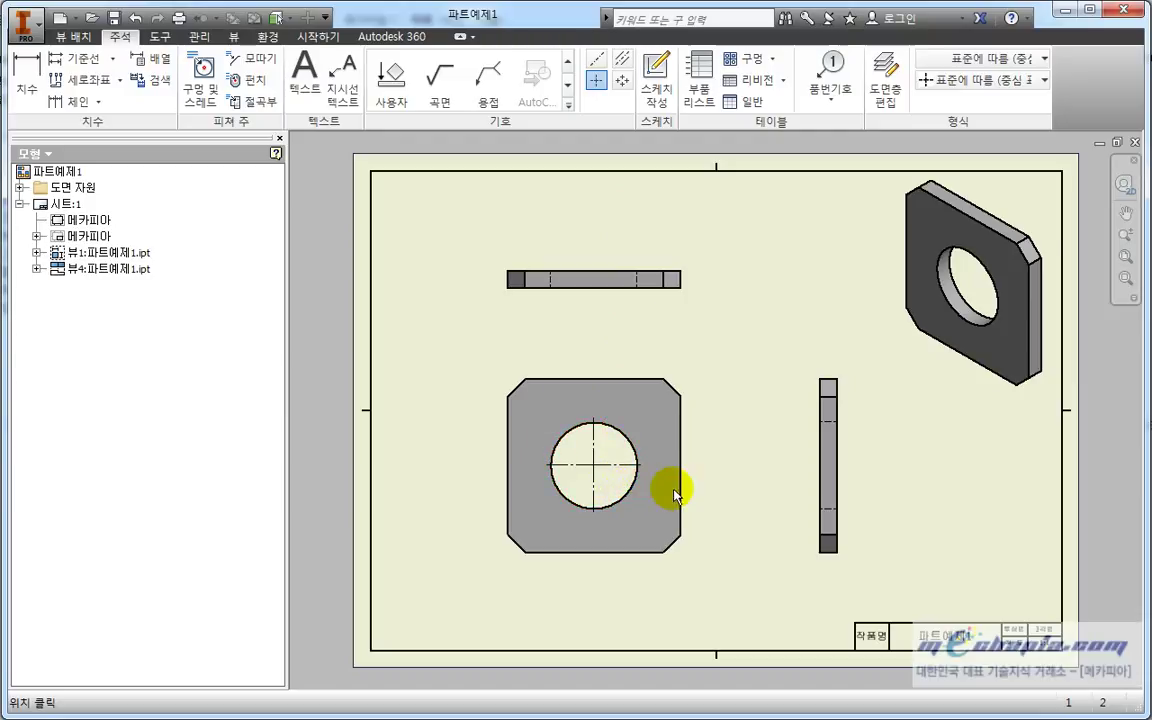
scroll(676, 487, "down", 3)
key("Escape")
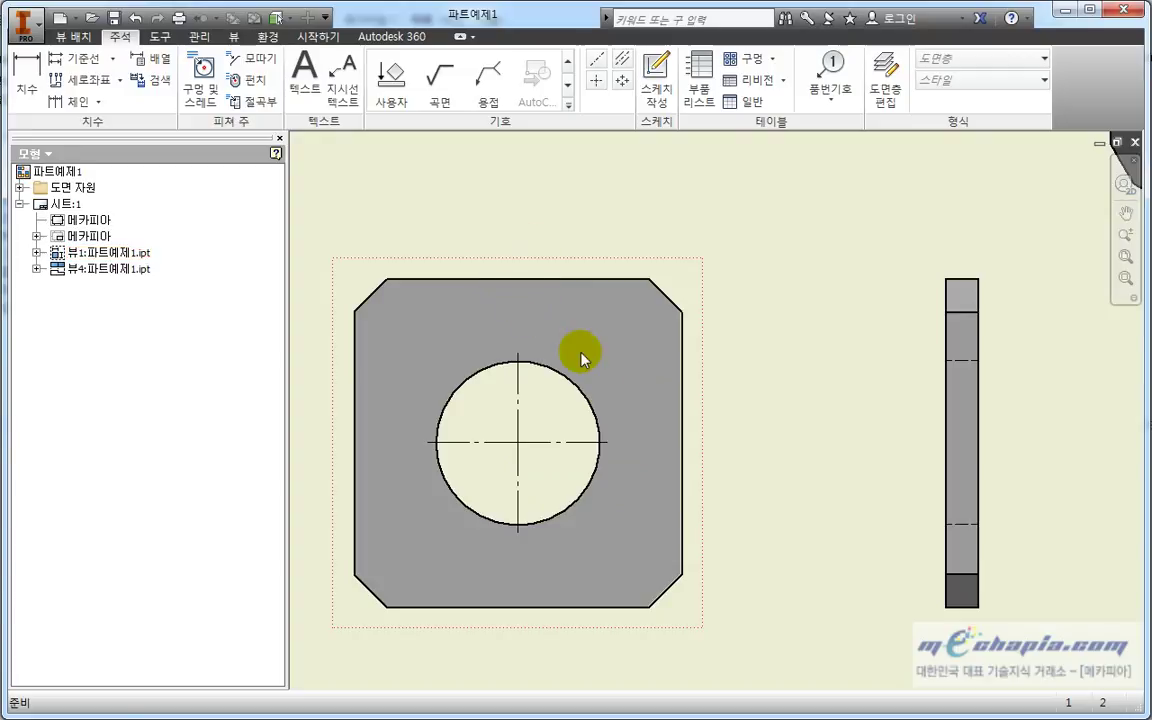
Drag the hole's center mark ends past the top, right, left and bottom plate edges
middle_click_drag(583, 358, 740, 340)
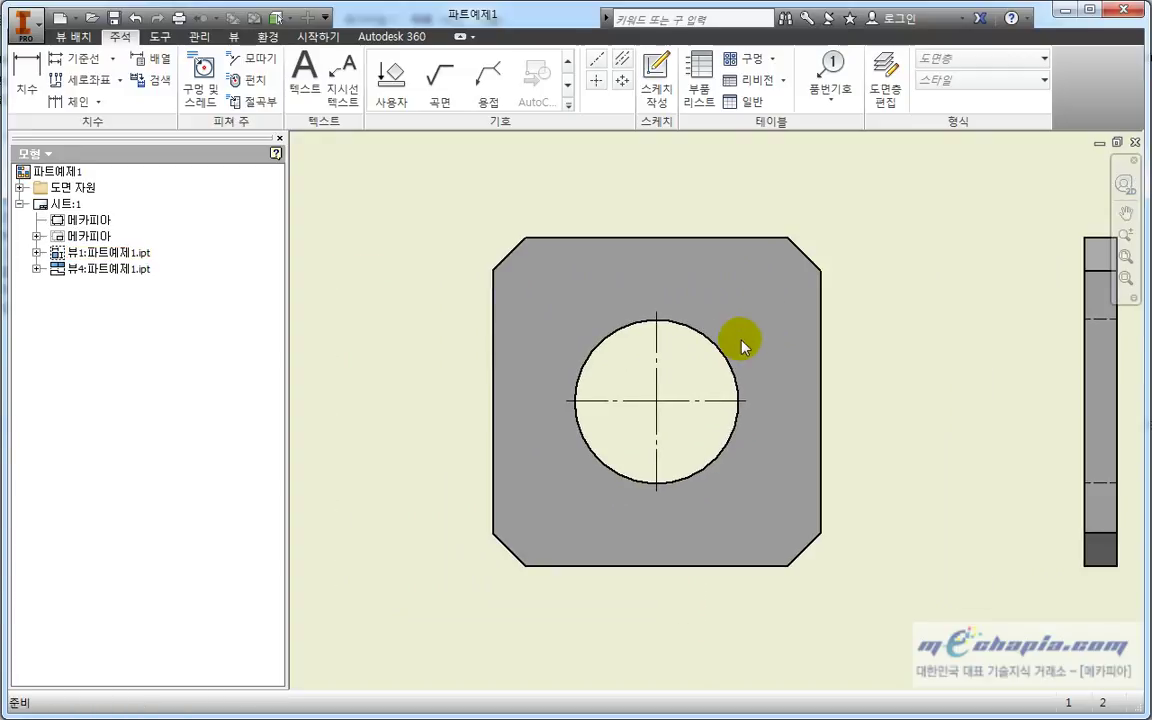
left_click(658, 342)
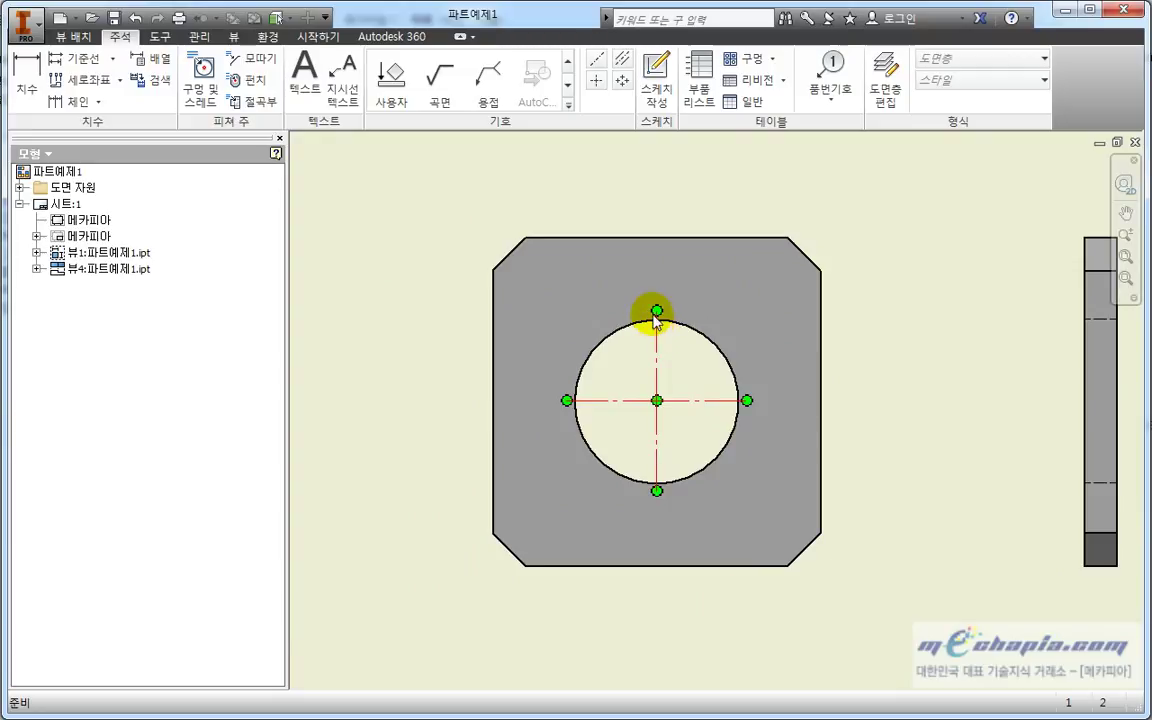
left_click_drag(656, 311, 670, 231)
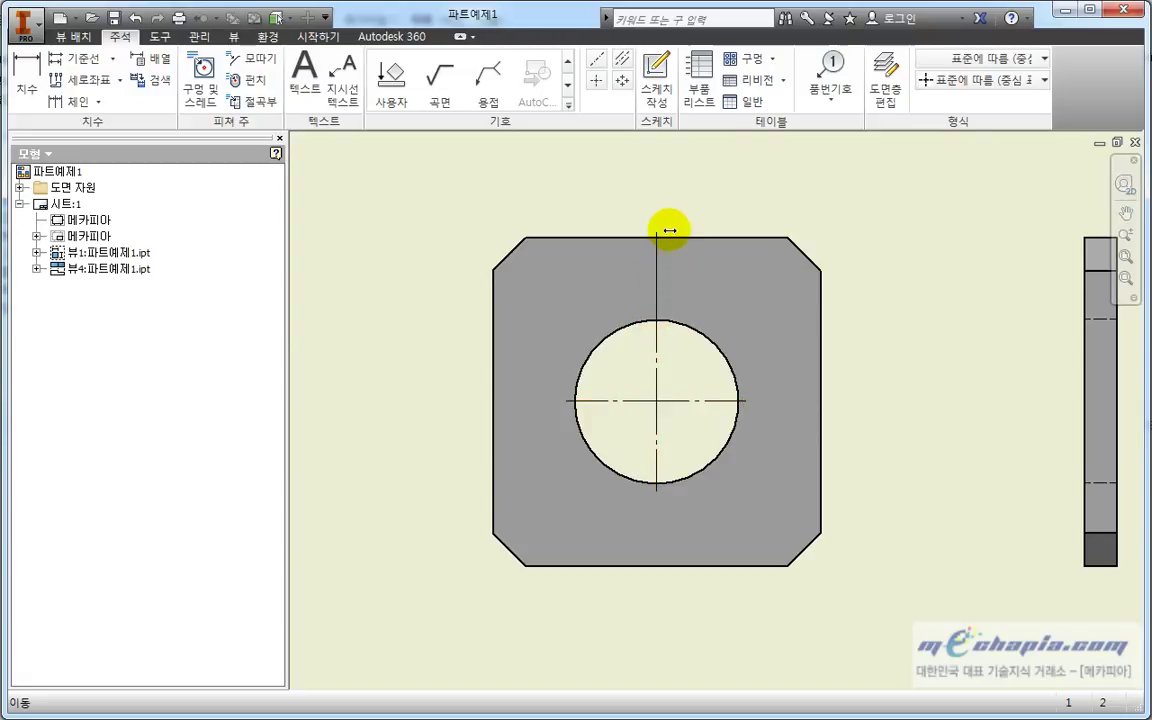
left_click_drag(747, 399, 845, 410)
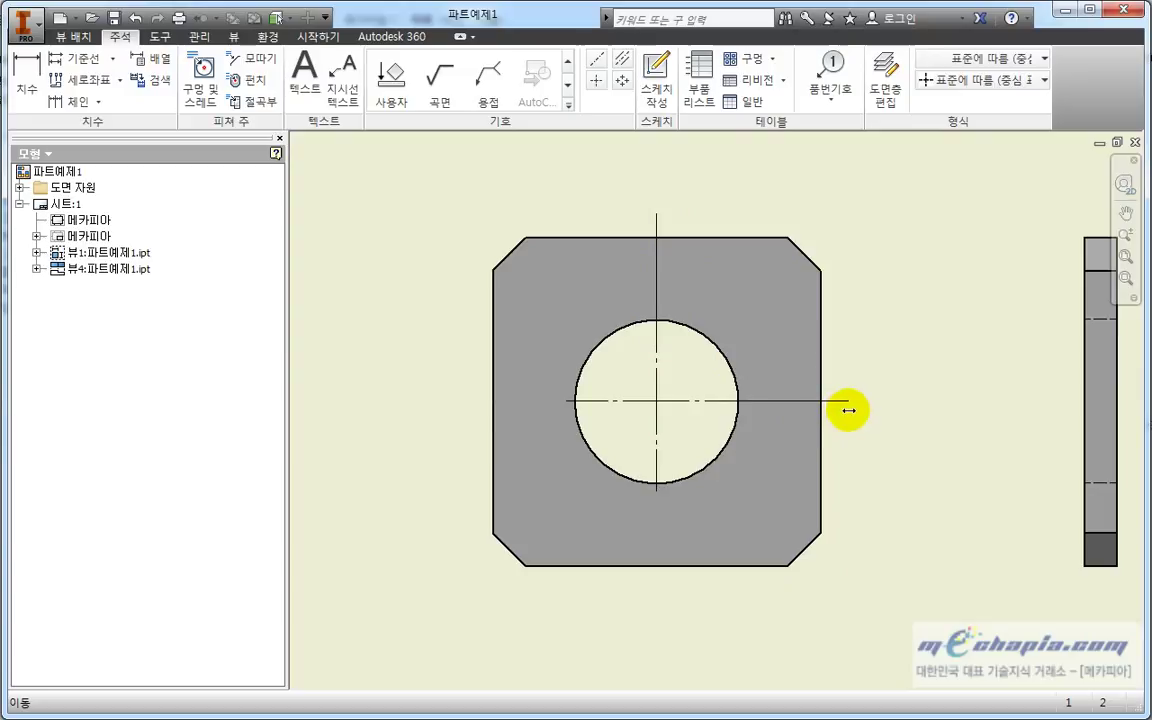
left_click_drag(567, 401, 465, 419)
left_click_drag(658, 490, 657, 596)
left_click(545, 612)
scroll(782, 500, "down", 3)
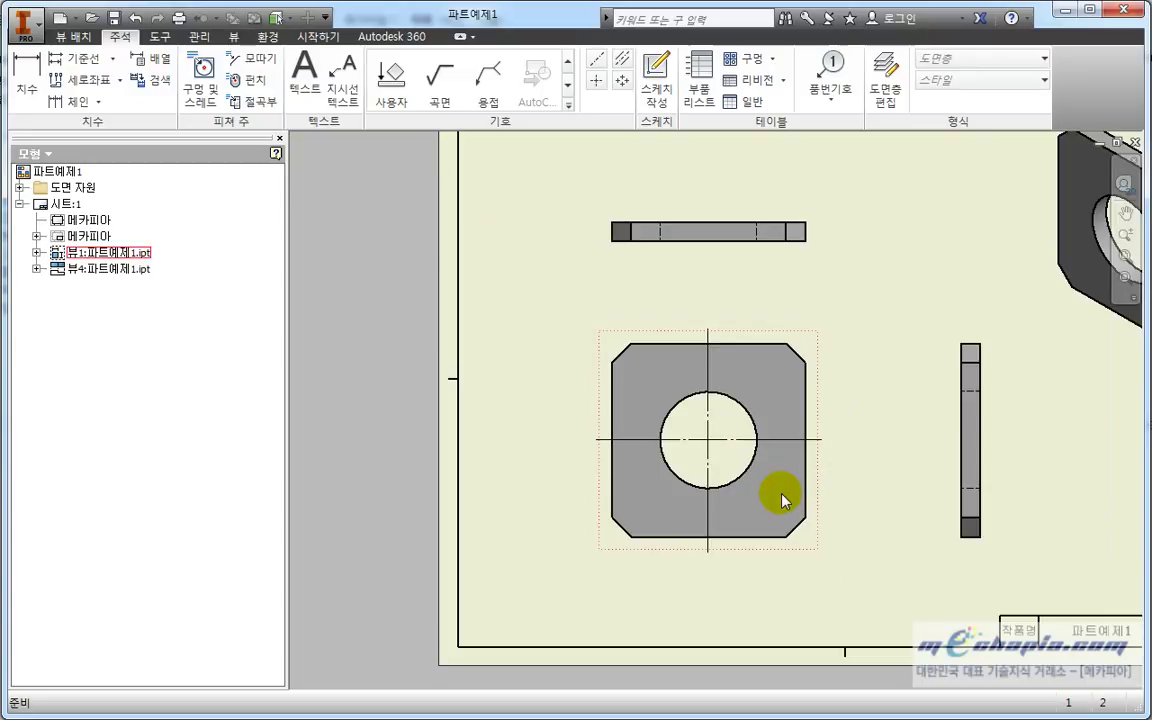
middle_click_drag(782, 499, 746, 501)
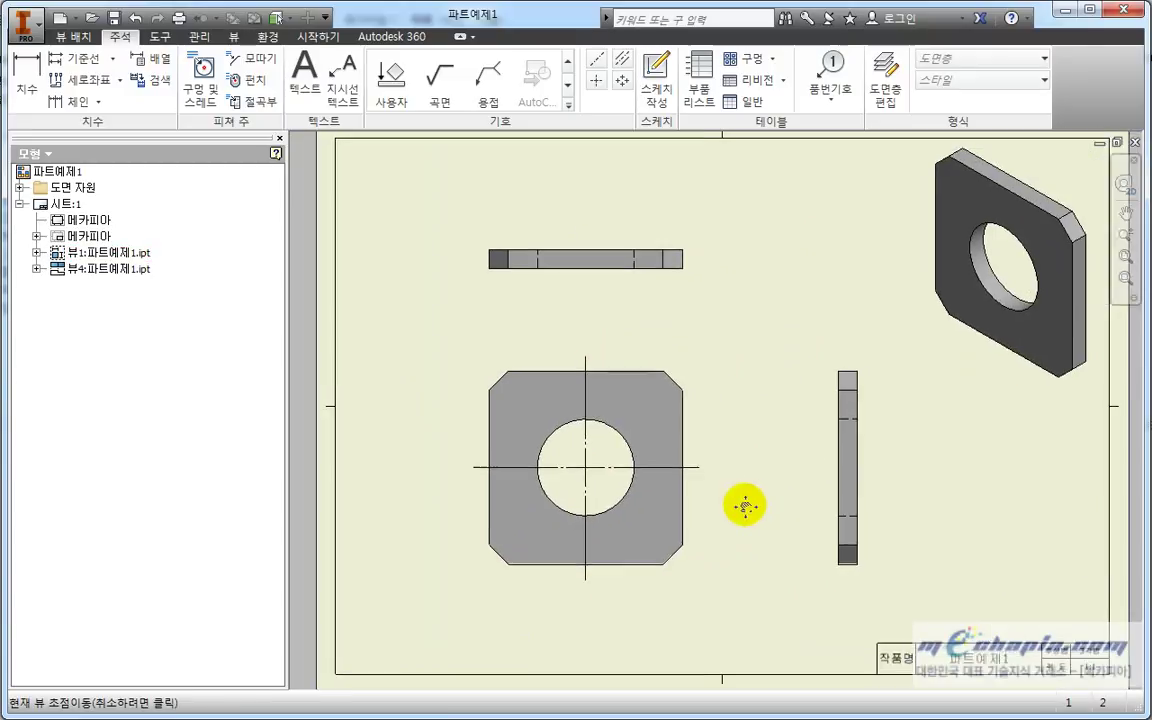
Add a Centerline Bisector between the hole's two hidden lines in the top view
left_click(760, 425)
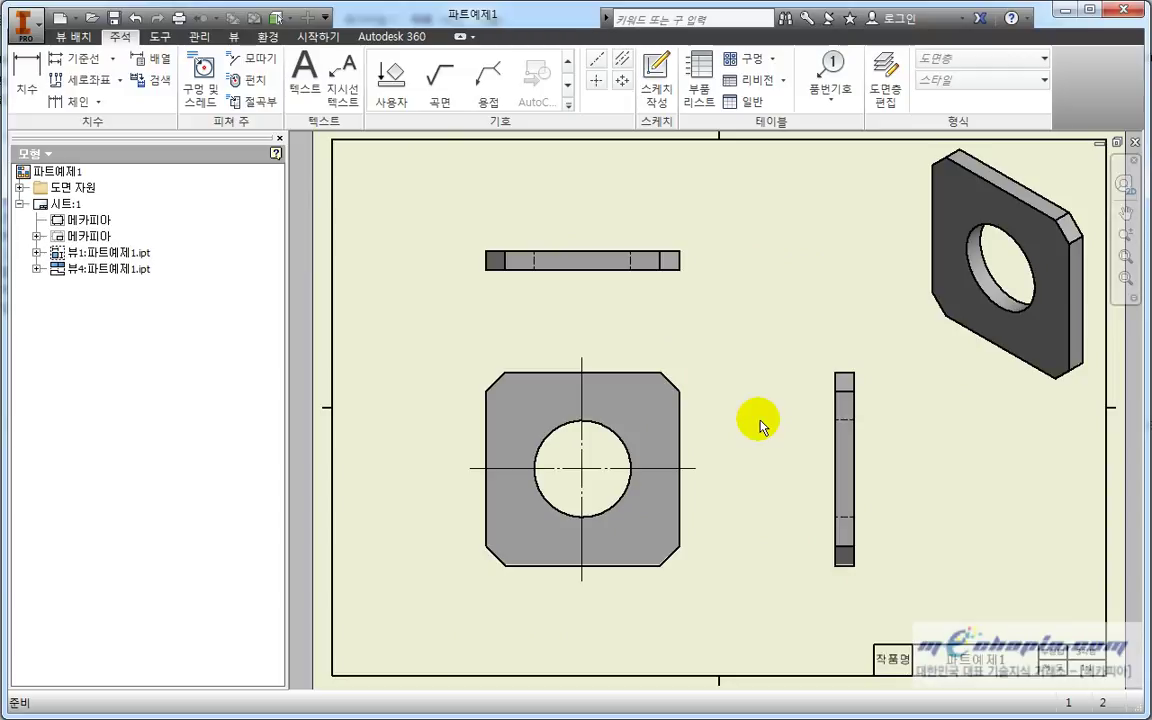
middle_click_drag(740, 322, 802, 329)
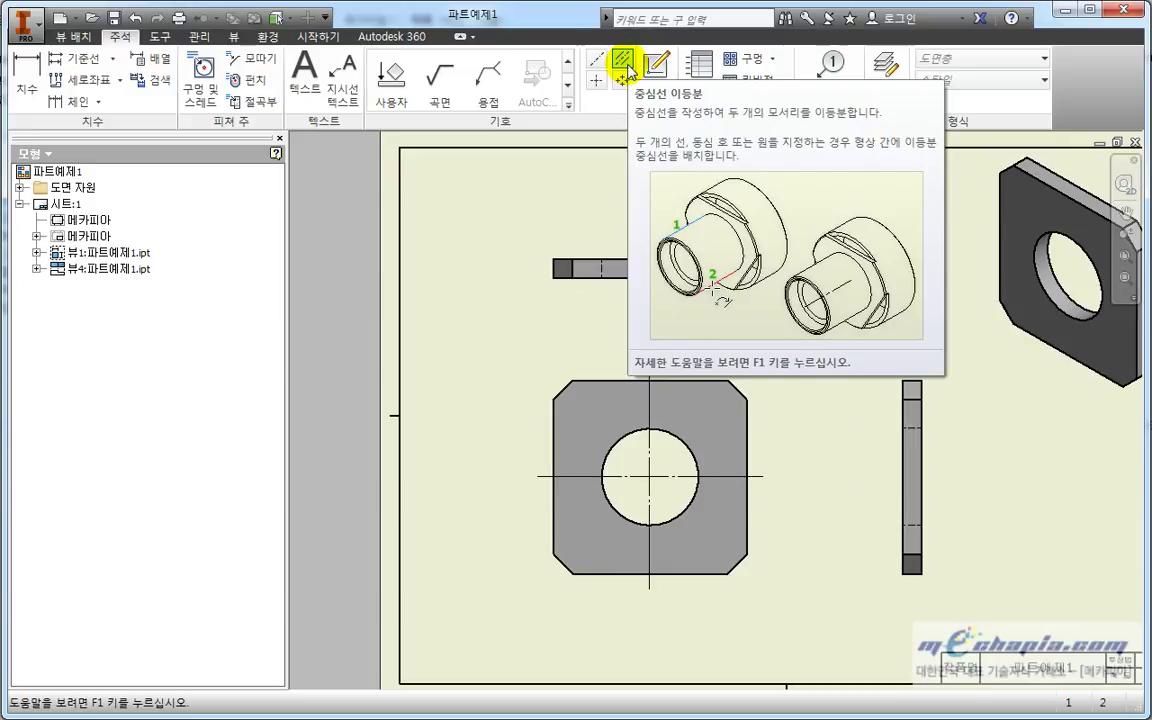
scroll(638, 272, "up", 5)
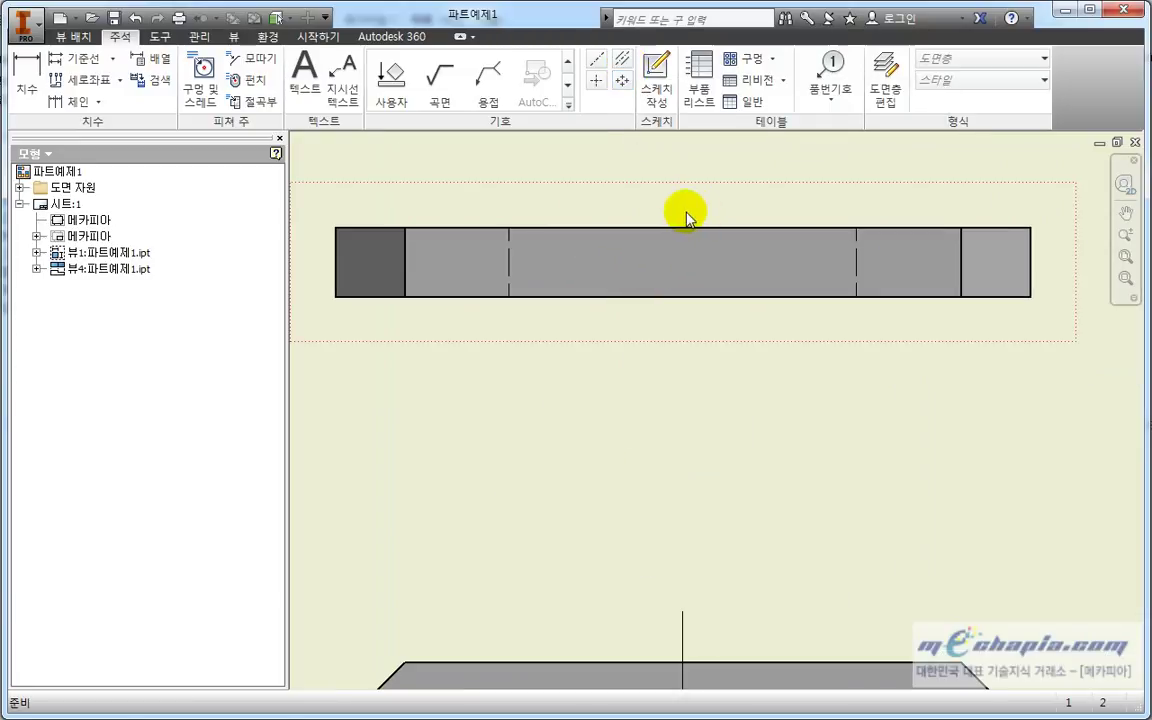
scroll(700, 307, "down", 2)
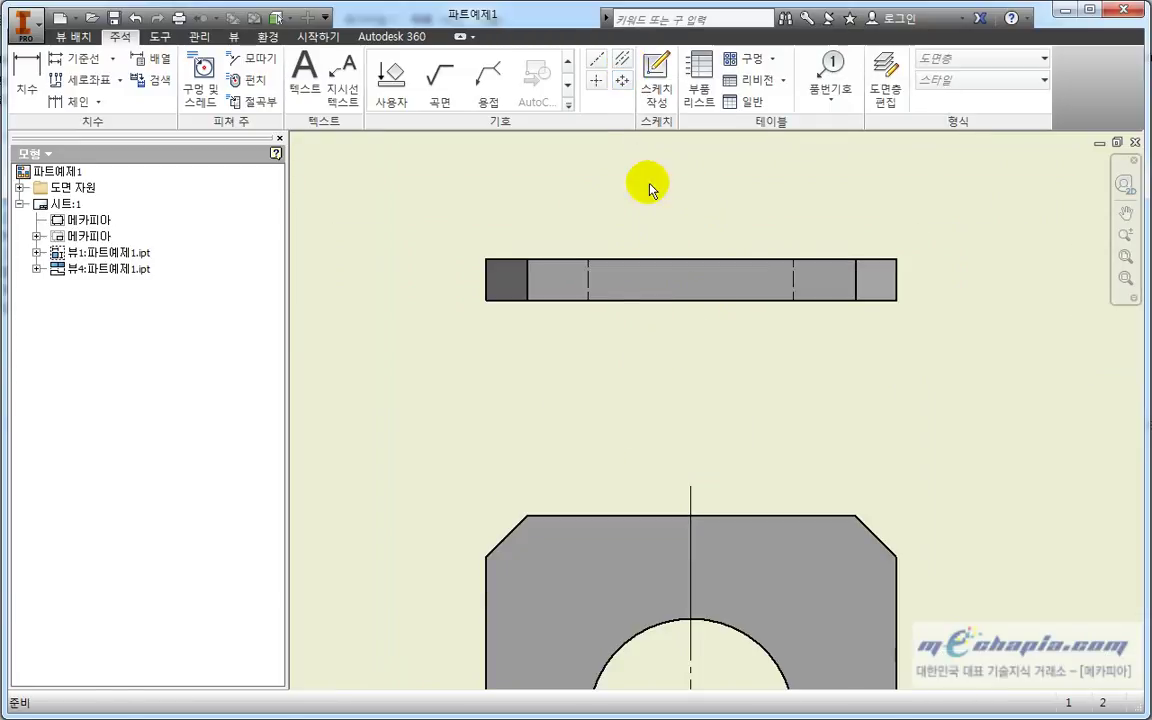
left_click(622, 59)
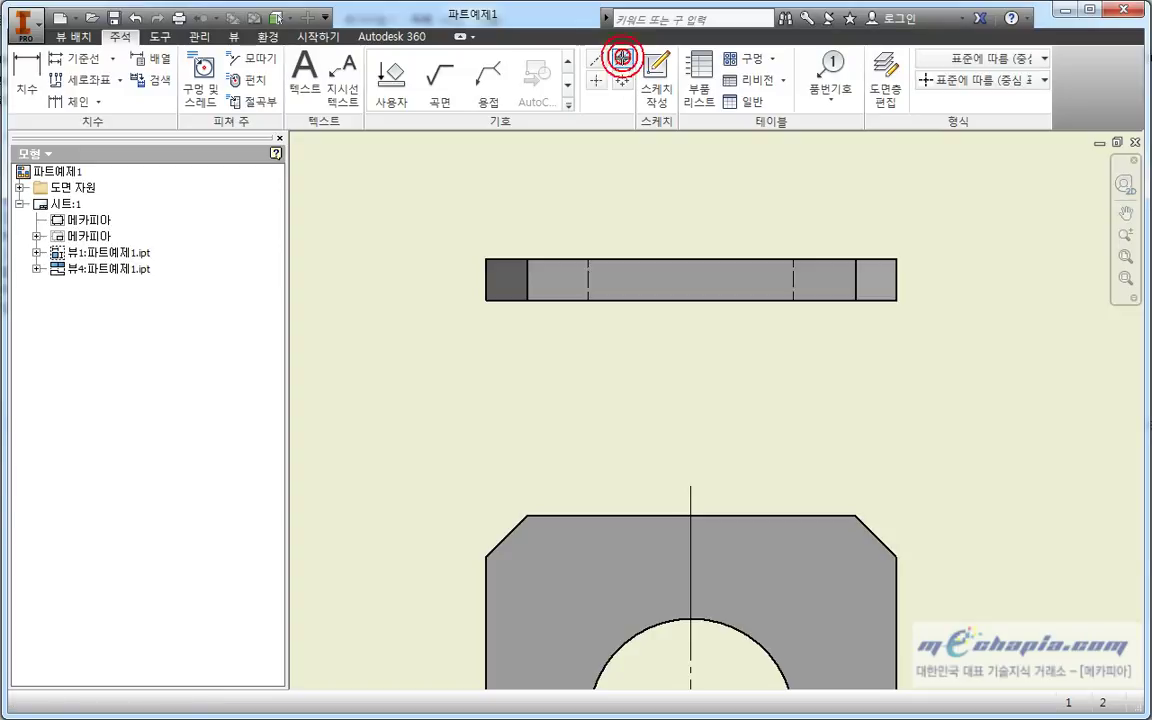
left_click(792, 290)
left_click(588, 289)
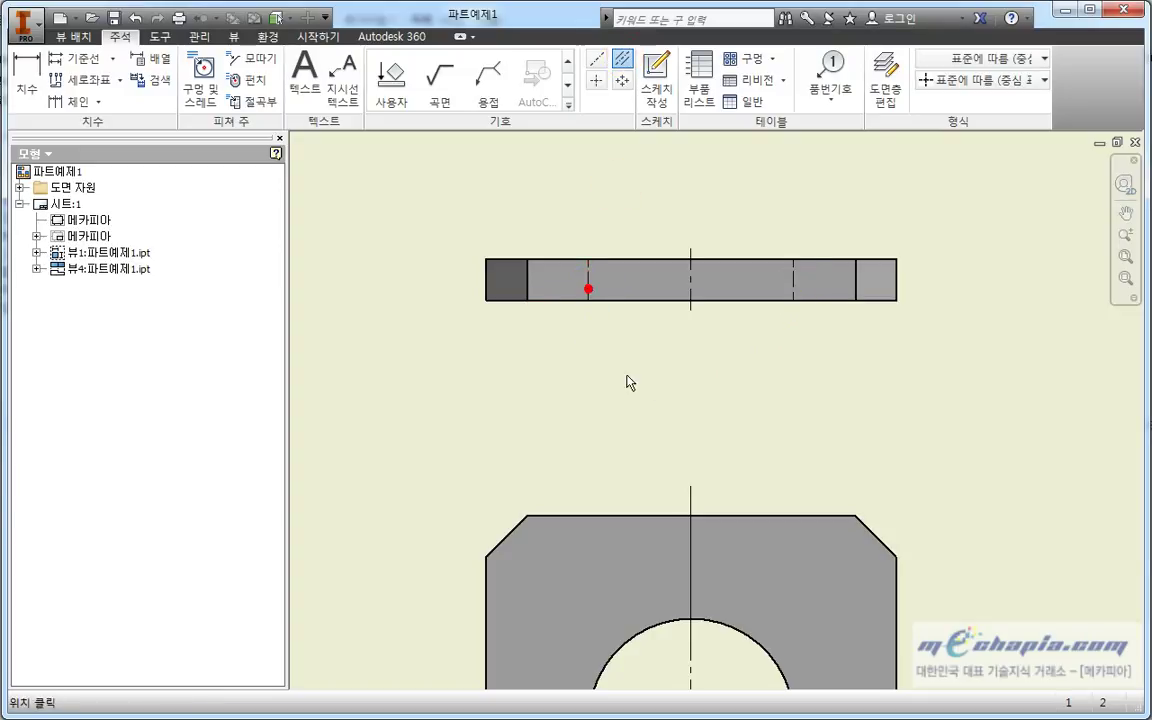
Add a centerline between the hole's upper and lower hidden lines in the side view
scroll(672, 348, "down", 3)
scroll(694, 355, "down", 1)
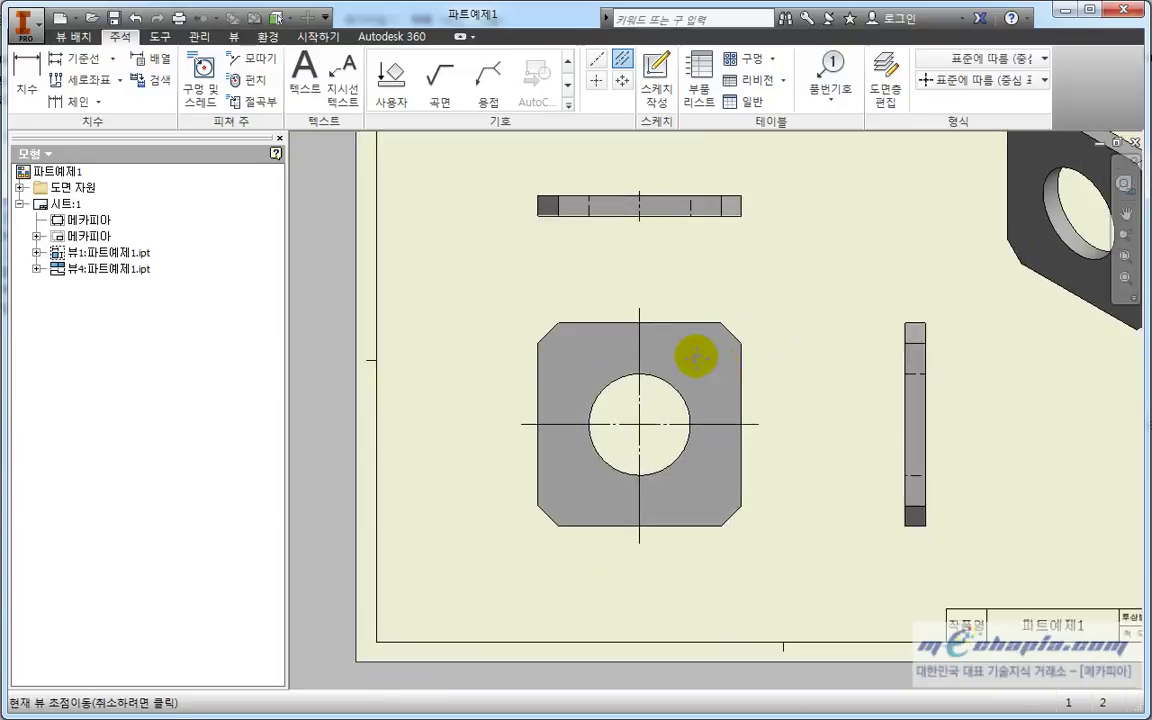
scroll(730, 370, "up", 1)
scroll(764, 388, "up", 1)
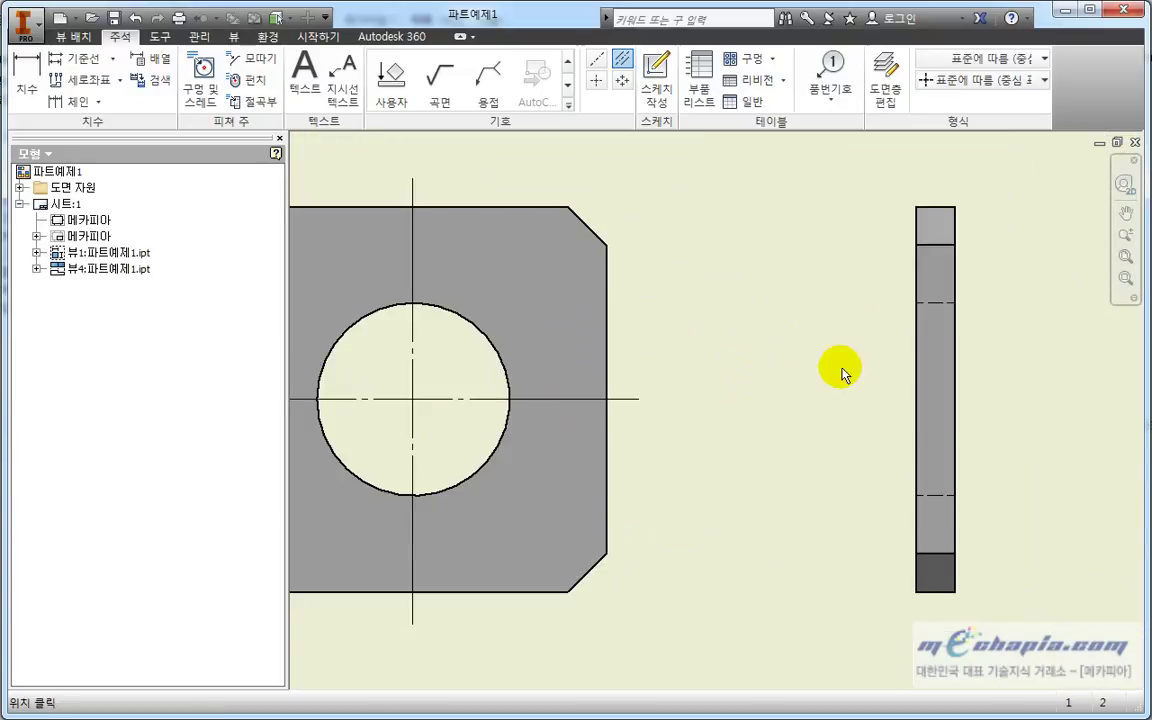
left_click(925, 302)
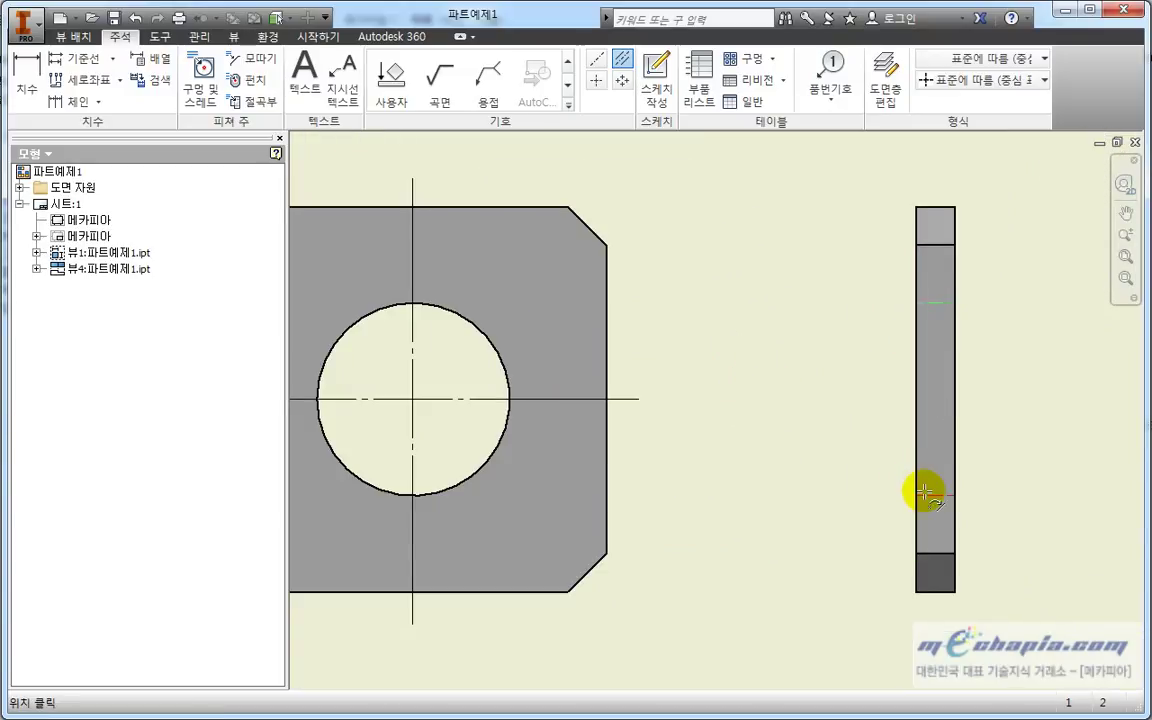
left_click(925, 494)
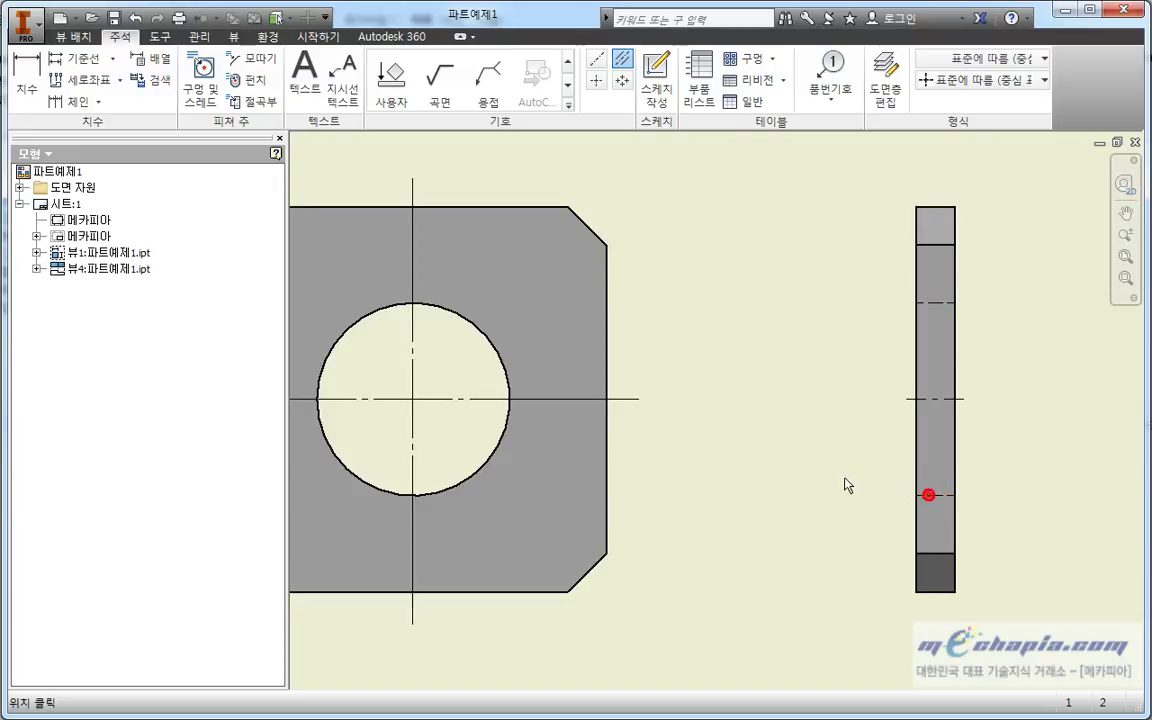
scroll(846, 485, "down", 2)
key("Escape")
scroll(800, 420, "up", 1)
scroll(808, 456, "up", 1)
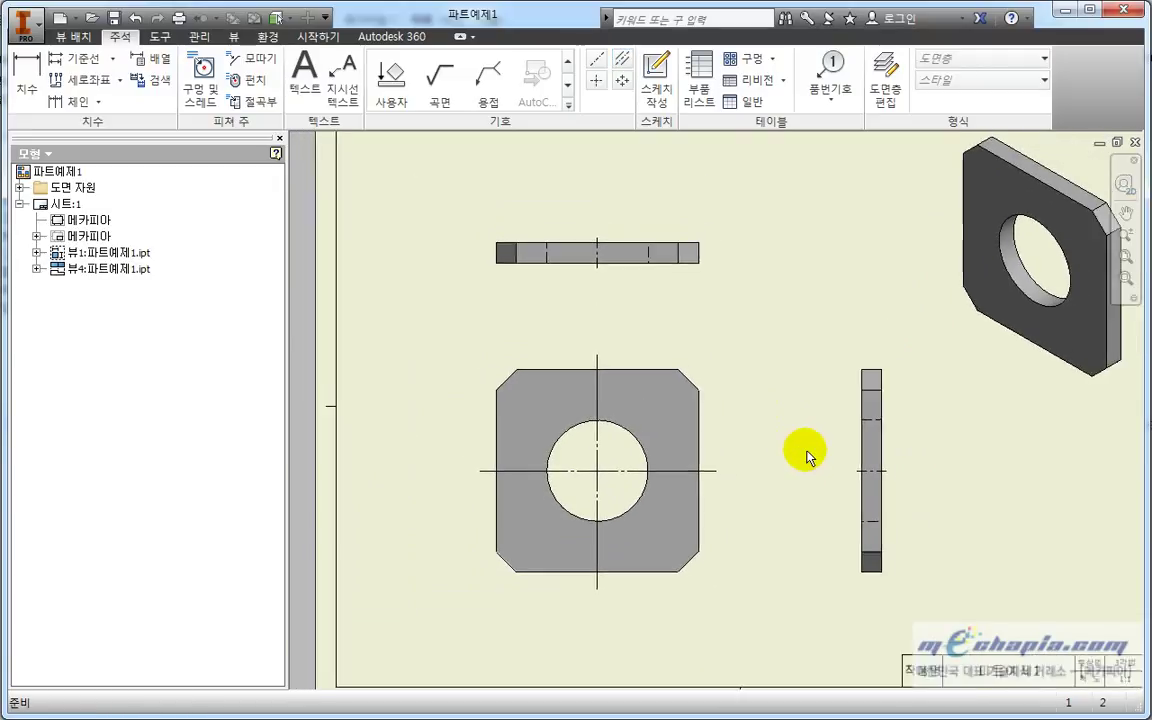
scroll(808, 456, "down", 1)
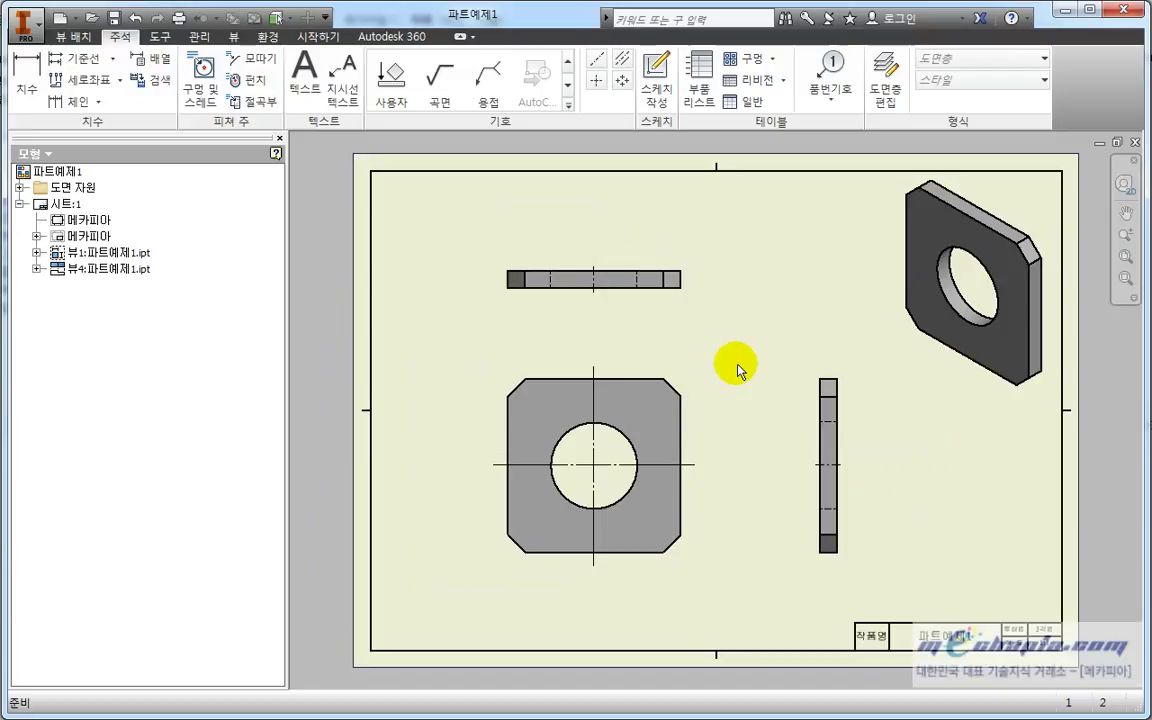
middle_click_drag(749, 375, 751, 380)
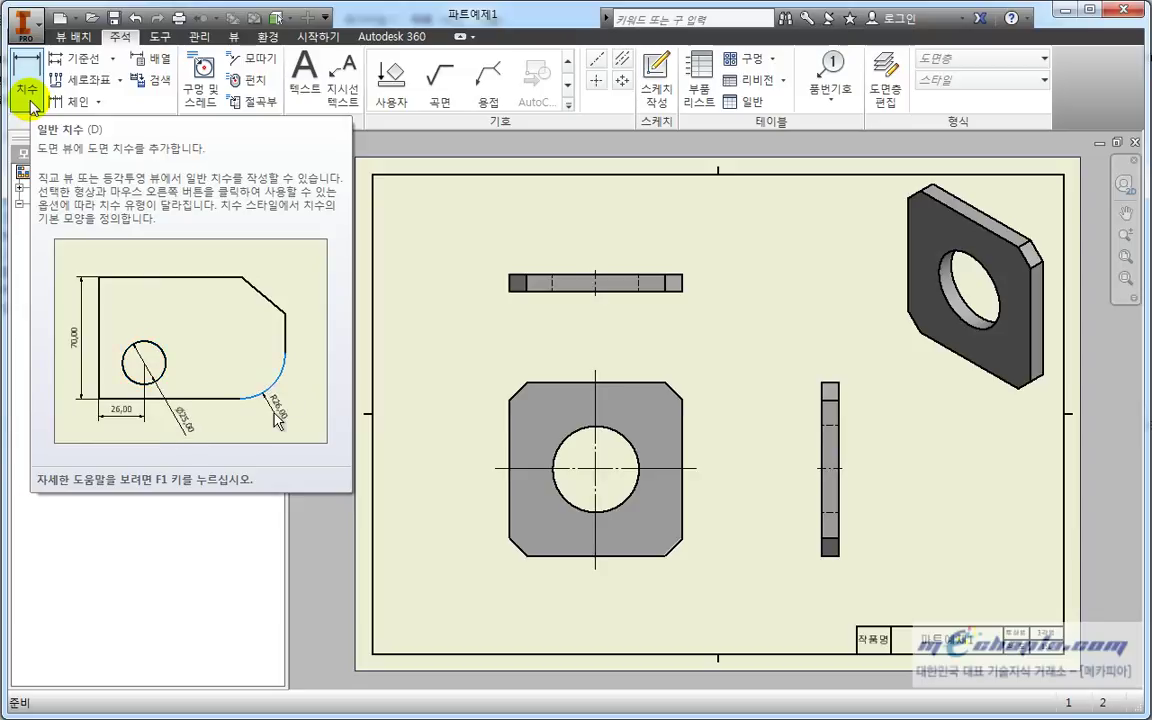
left_click(31, 97)
scroll(797, 468, "down", 3)
scroll(787, 472, "up", 3)
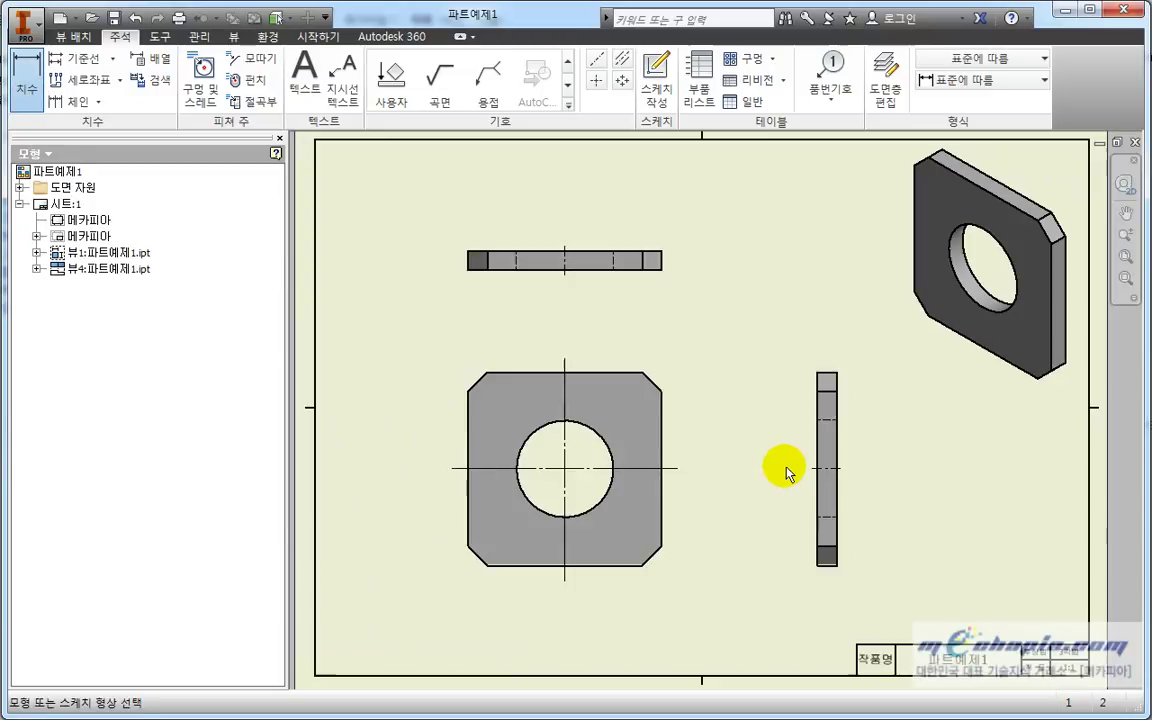
middle_click_drag(787, 472, 779, 411)
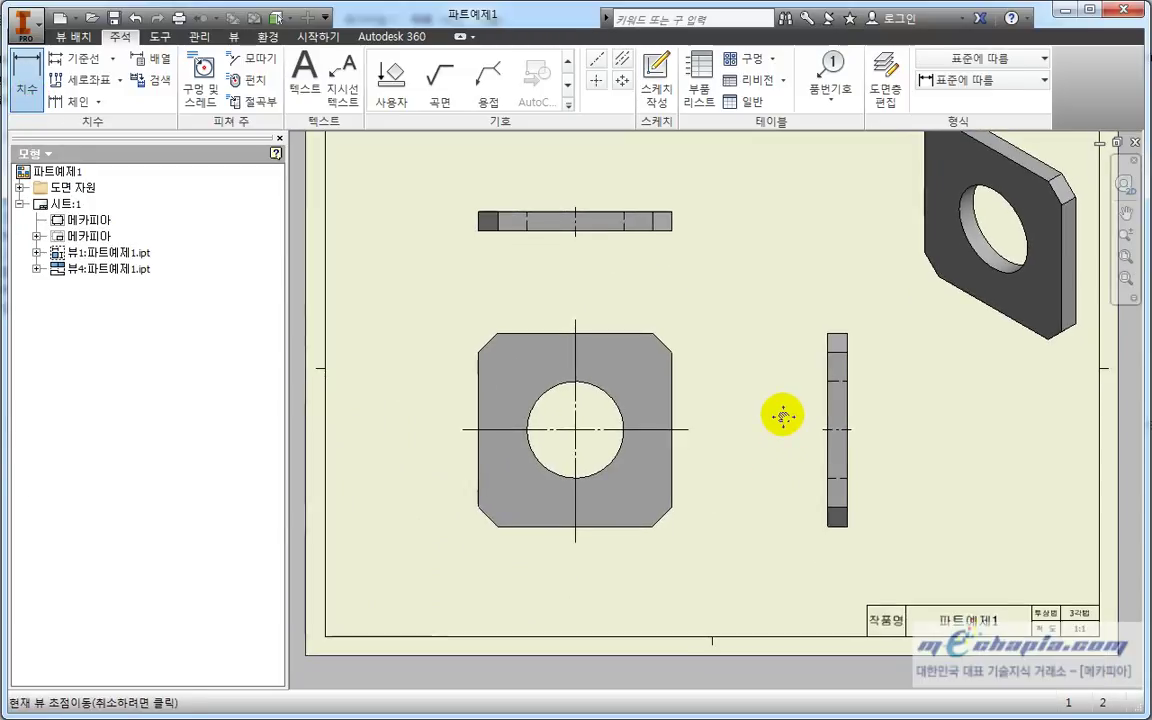
left_click(617, 334)
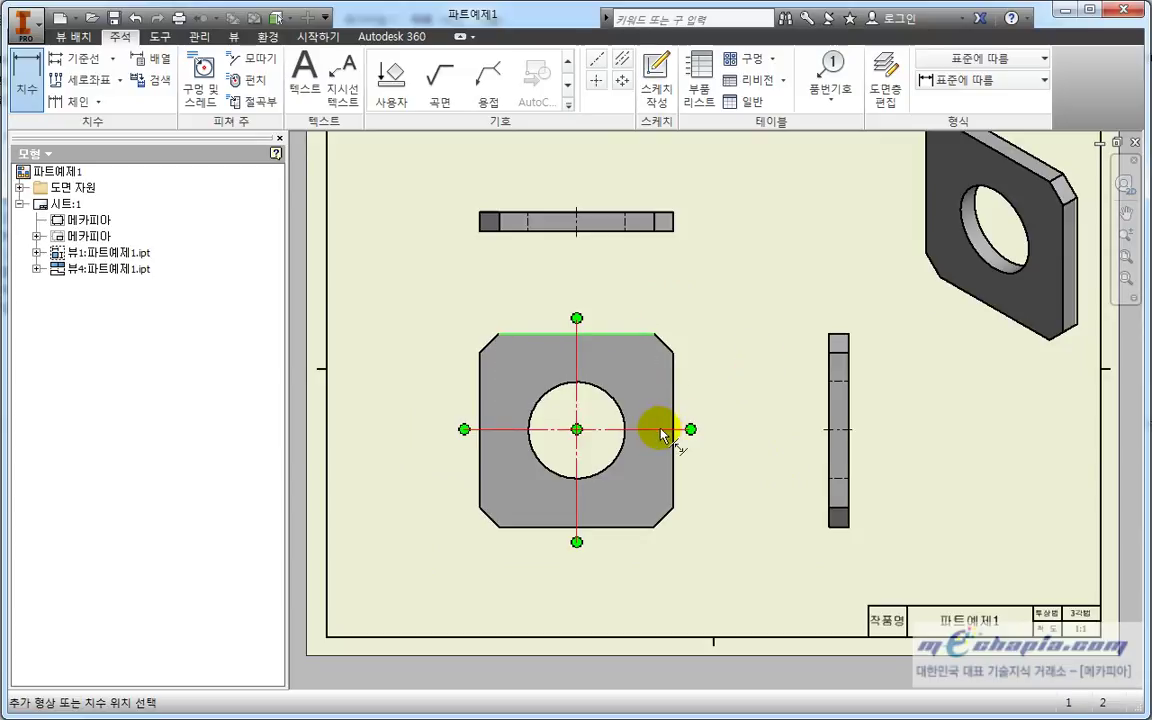
left_click(714, 390)
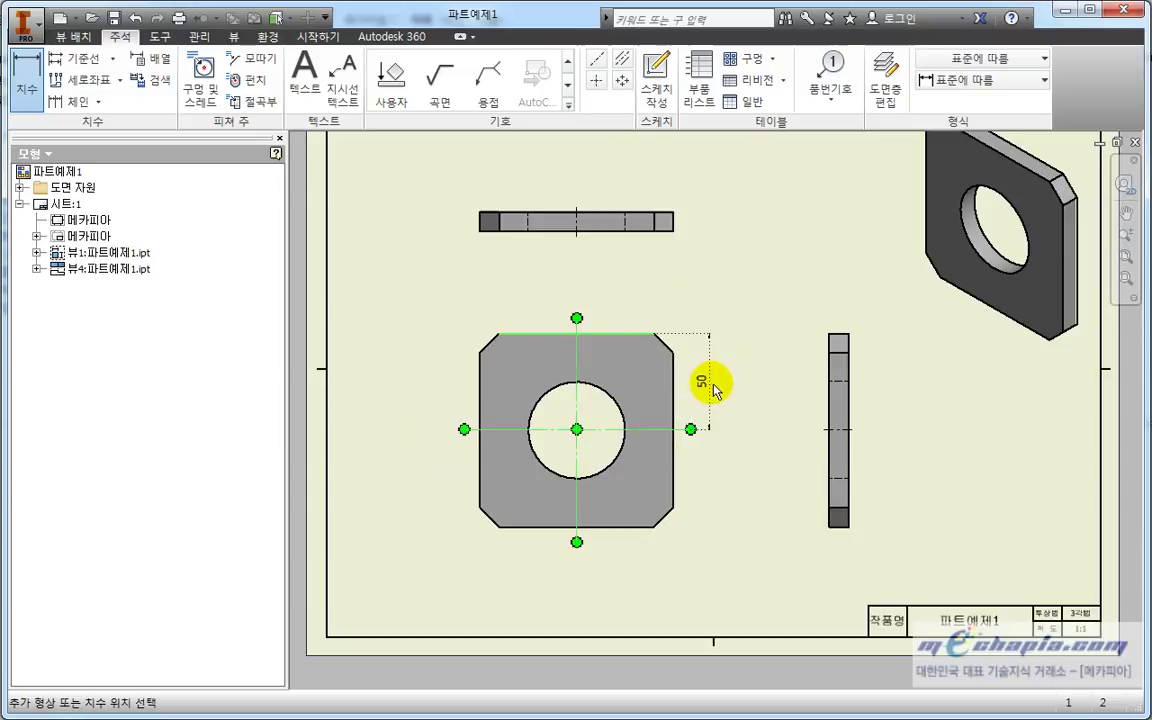
left_click(31, 86)
left_click(673, 470)
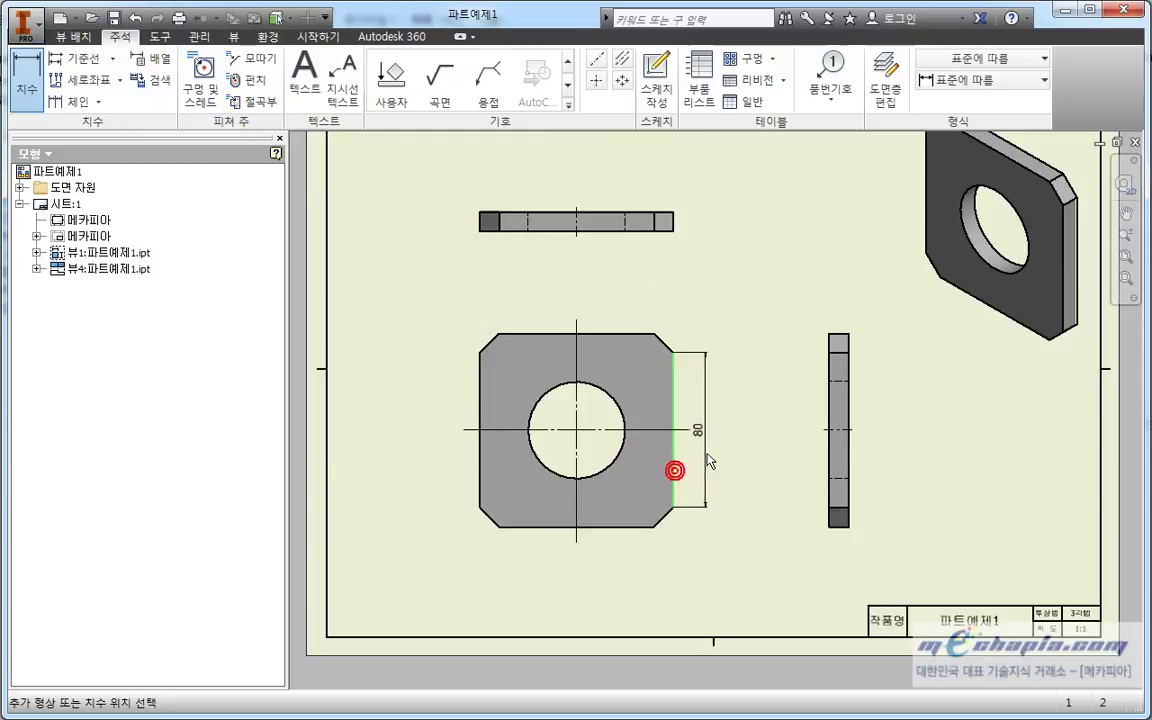
left_click(18, 85)
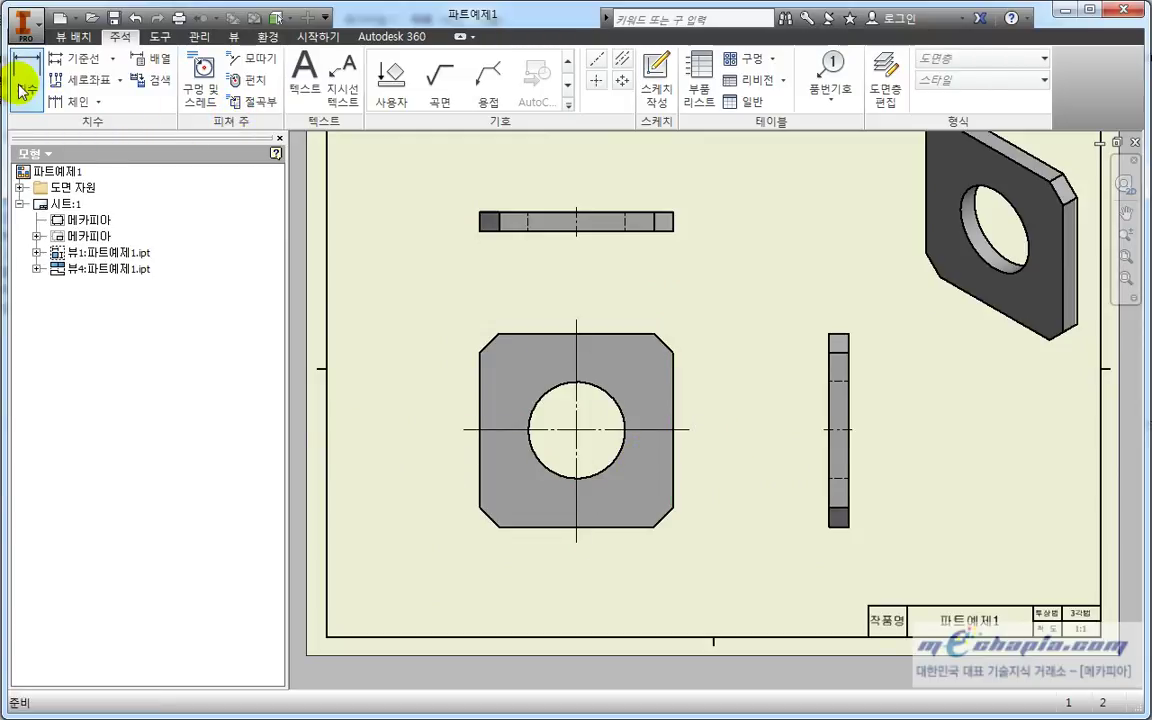
left_click(630, 334)
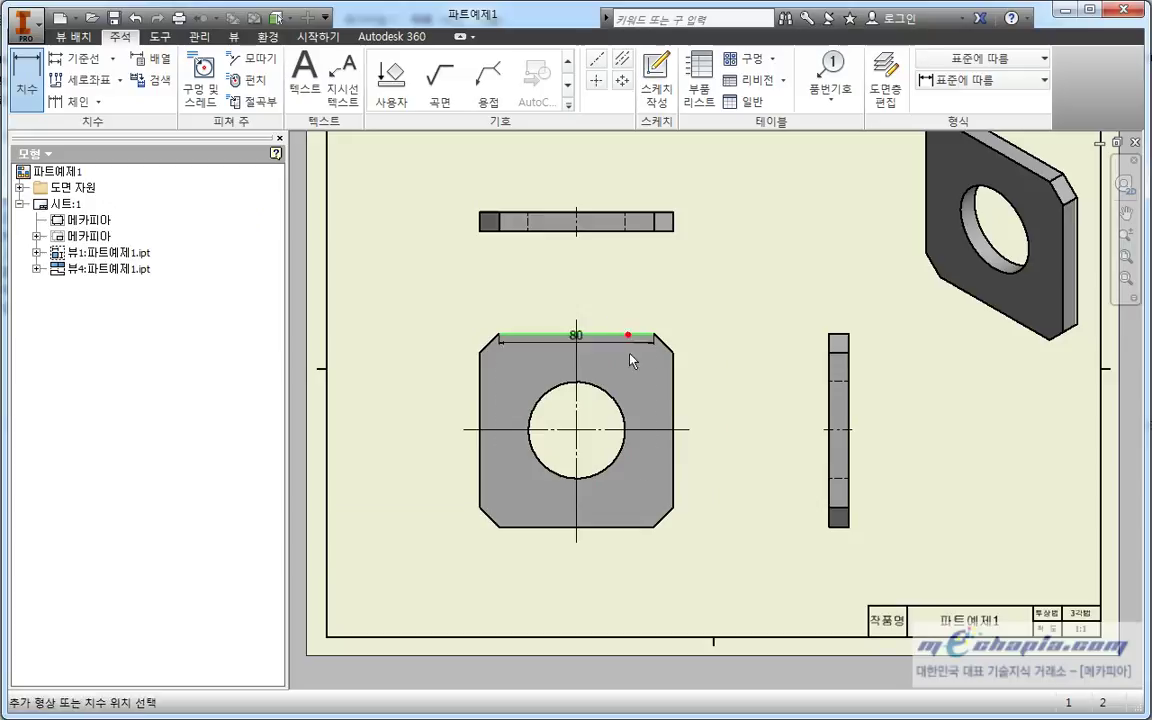
left_click(632, 526)
key("Escape")
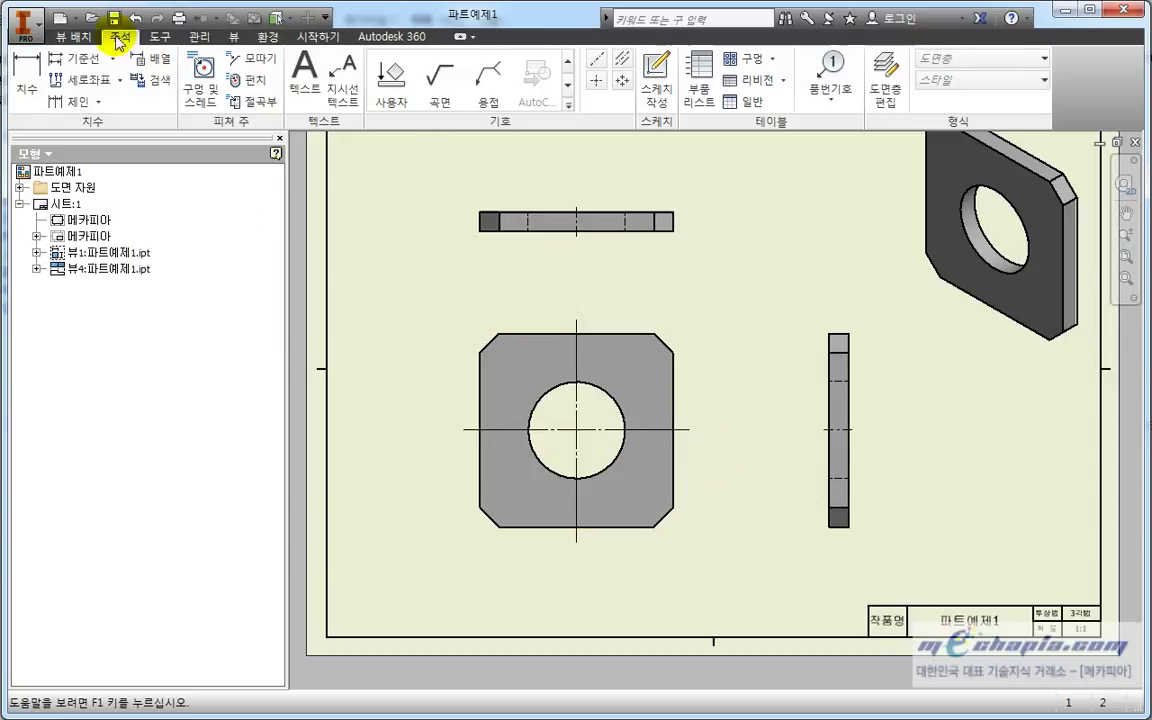
left_click(30, 82)
scroll(715, 385, "up", 4)
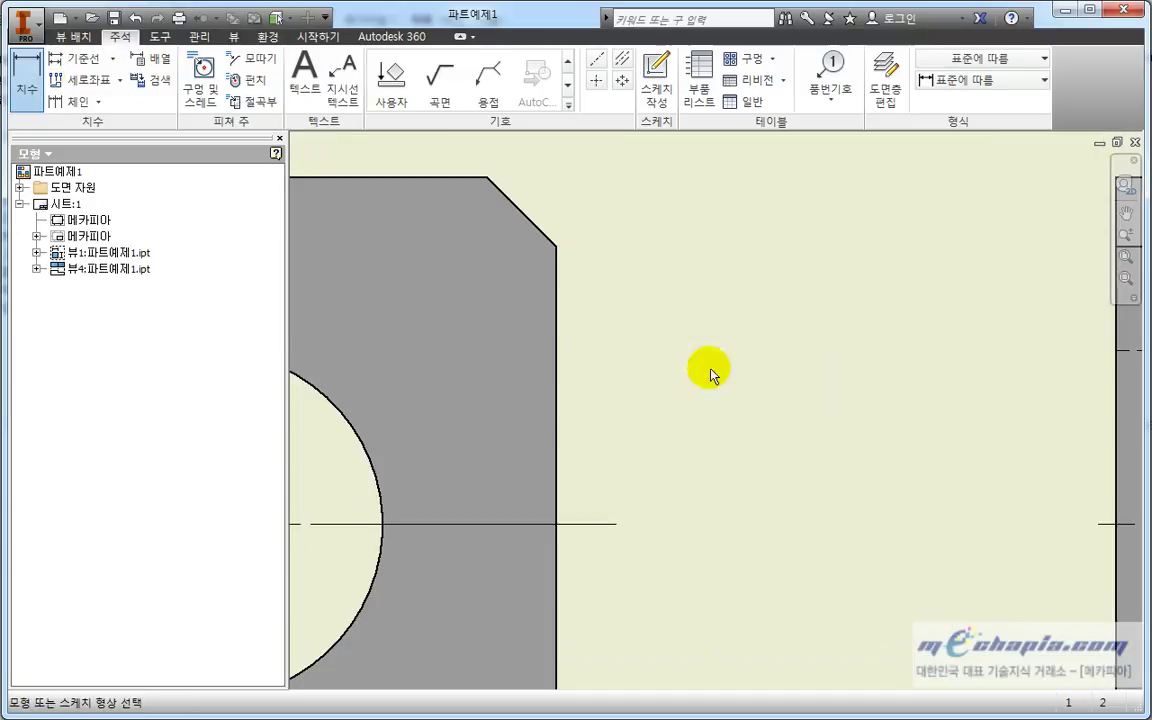
left_click(540, 230)
left_click(555, 290)
key("Escape")
scroll(447, 327, "down", 5)
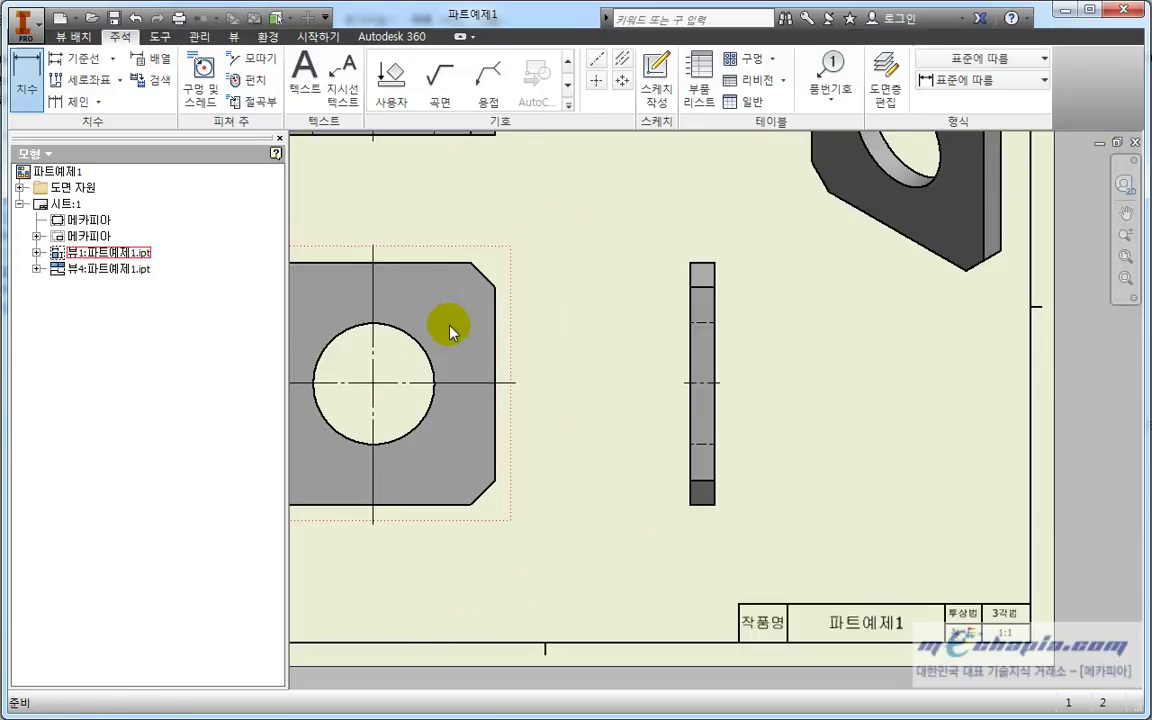
left_click(27, 82)
middle_click_drag(497, 383, 540, 398)
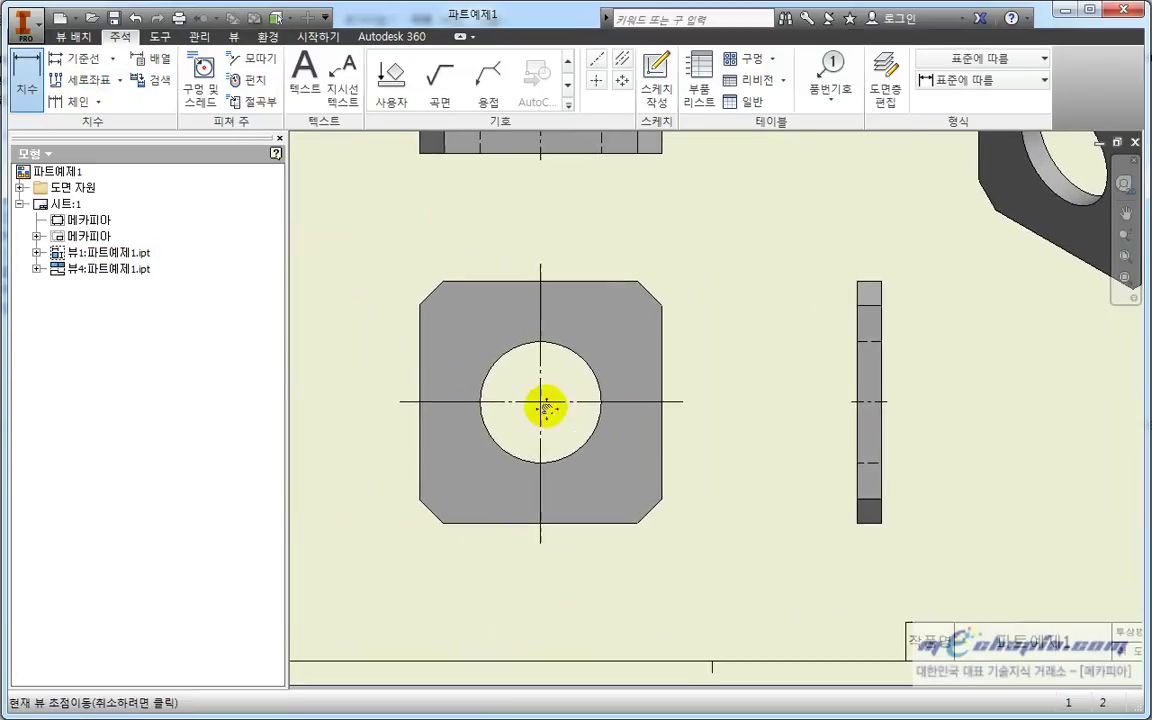
left_click(581, 365)
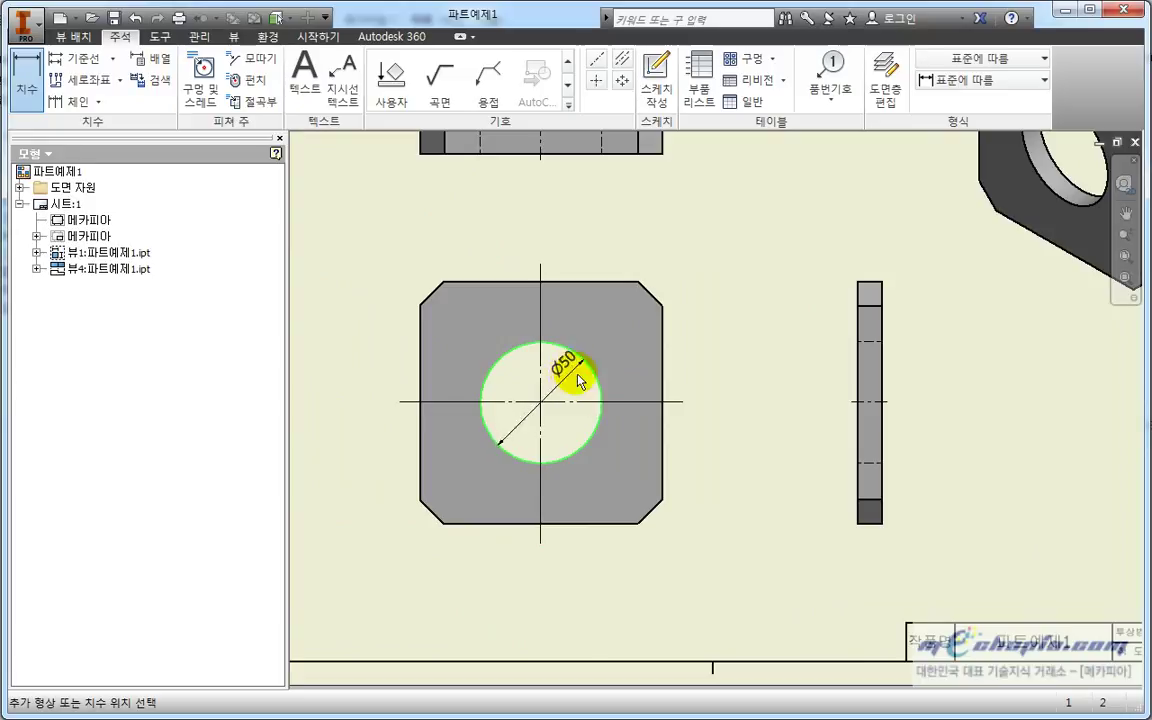
key("Escape")
middle_click_drag(750, 368, 740, 416)
key("Escape")
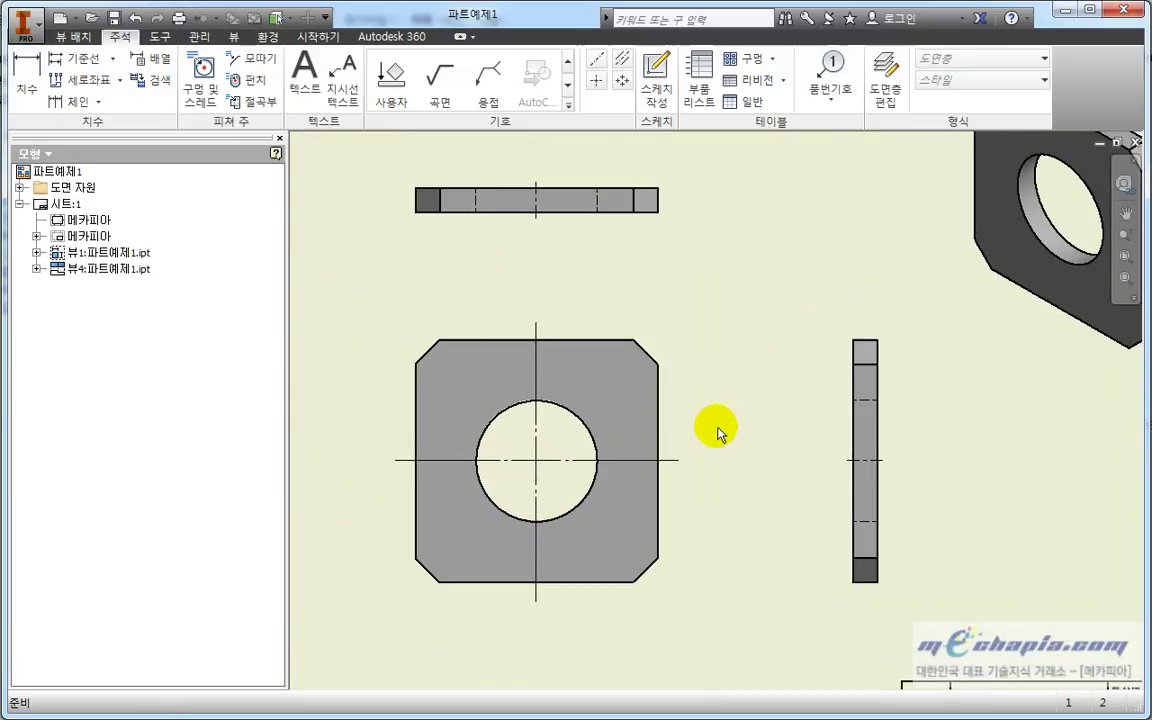
Dimension the plate vertically: 50 from top edge to centreline, 100 overall height
left_click(27, 88)
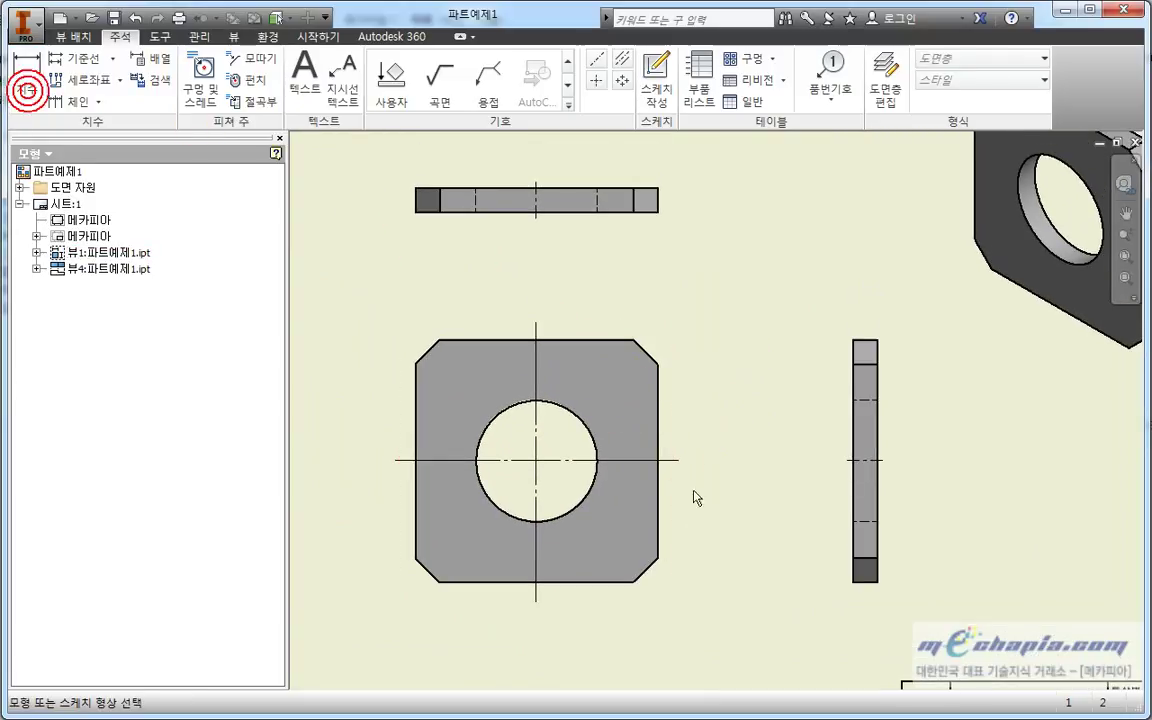
left_click(610, 340)
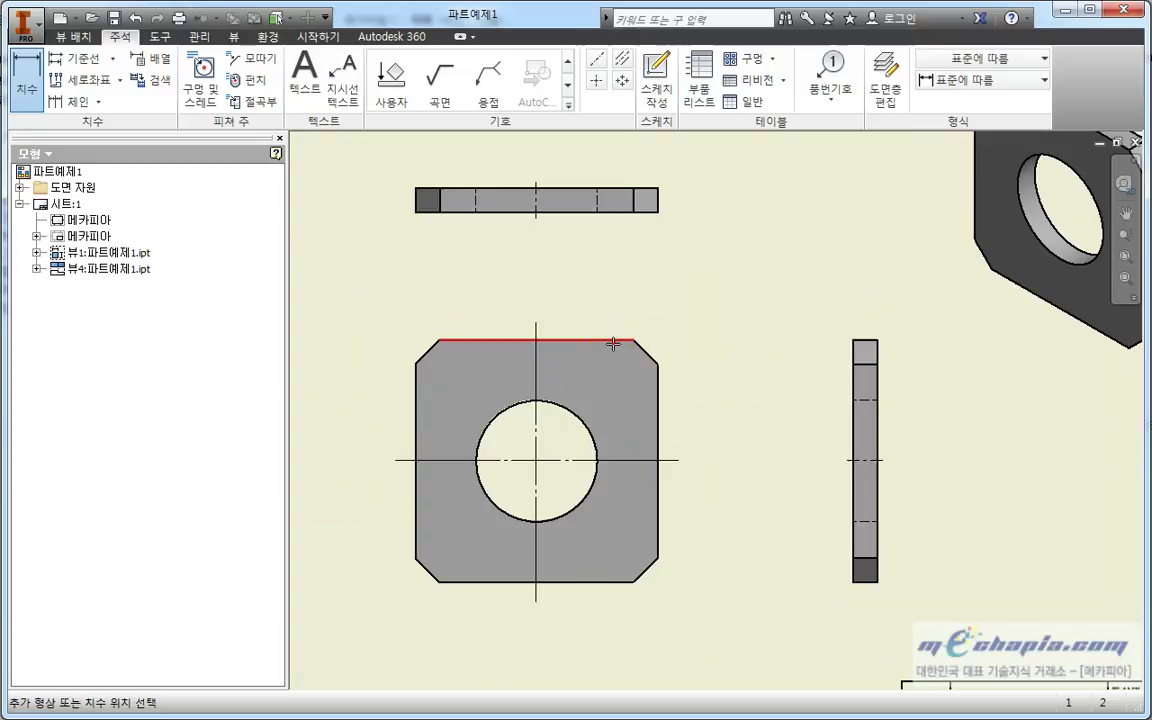
left_click(652, 468)
left_click(700, 425)
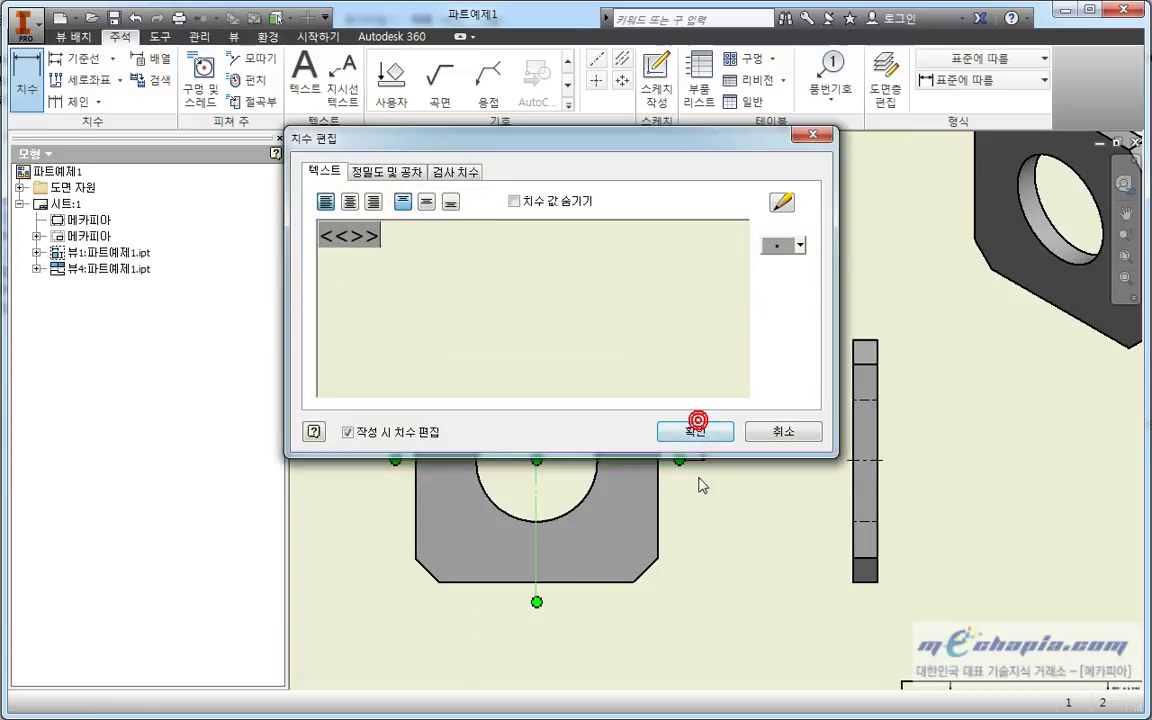
left_click(705, 438)
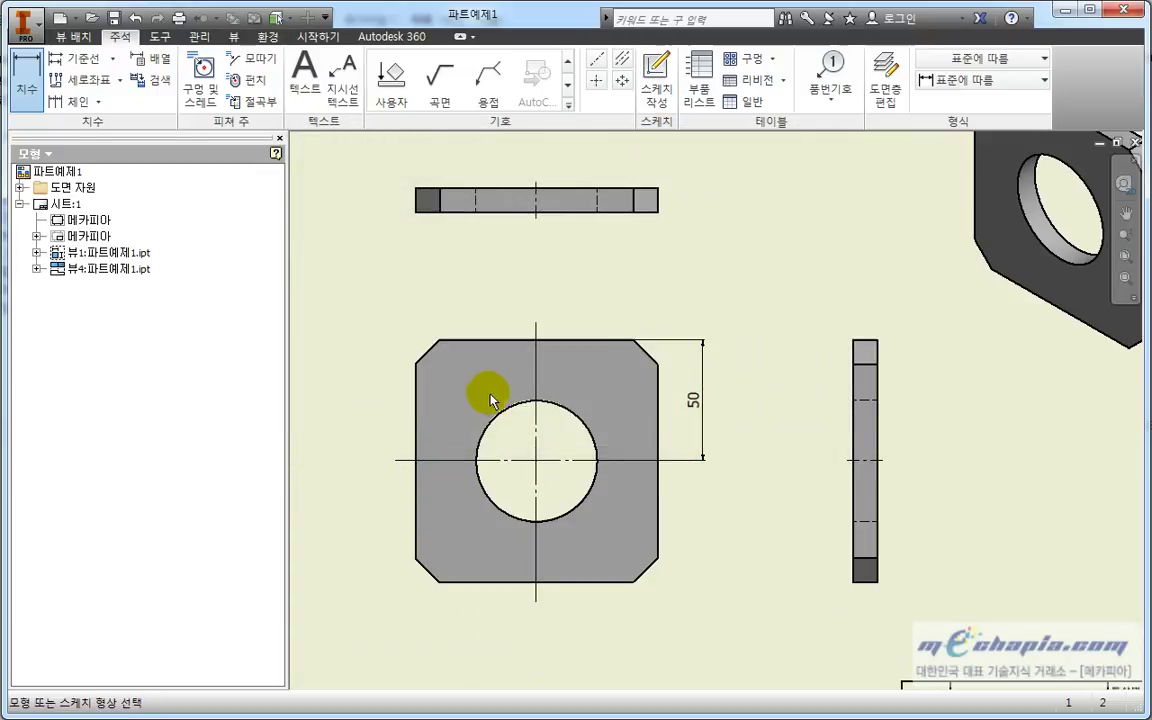
left_click(579, 338)
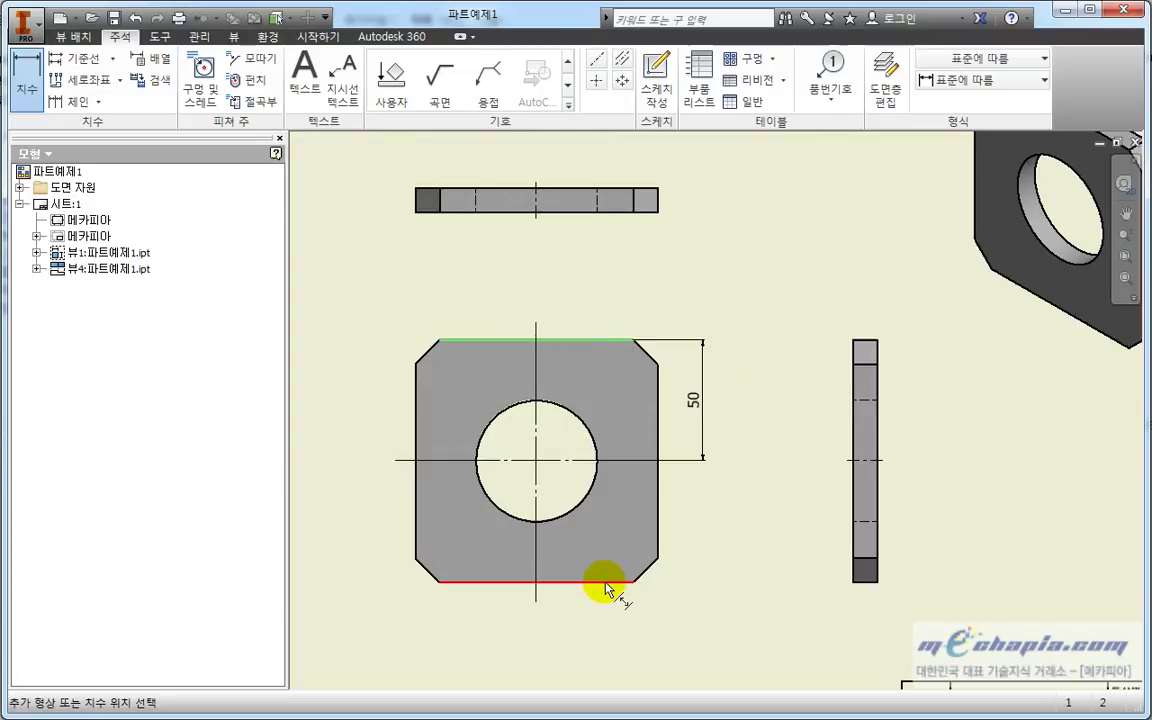
left_click(604, 583)
left_click(728, 518)
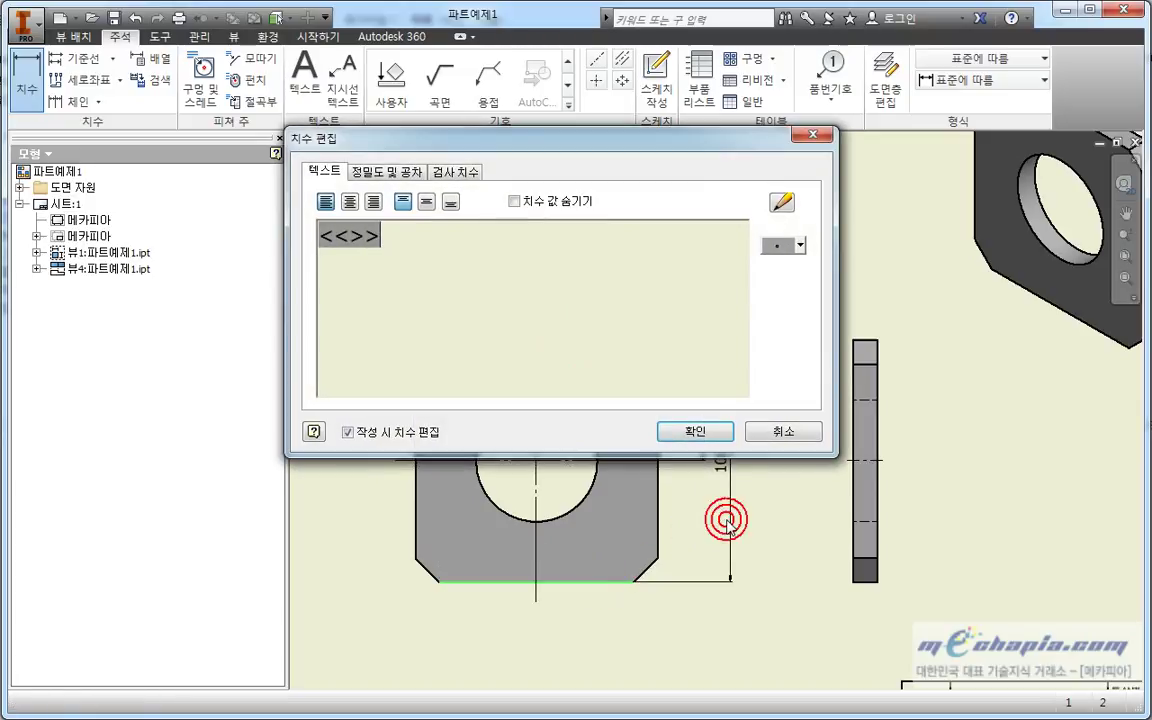
left_click(695, 433)
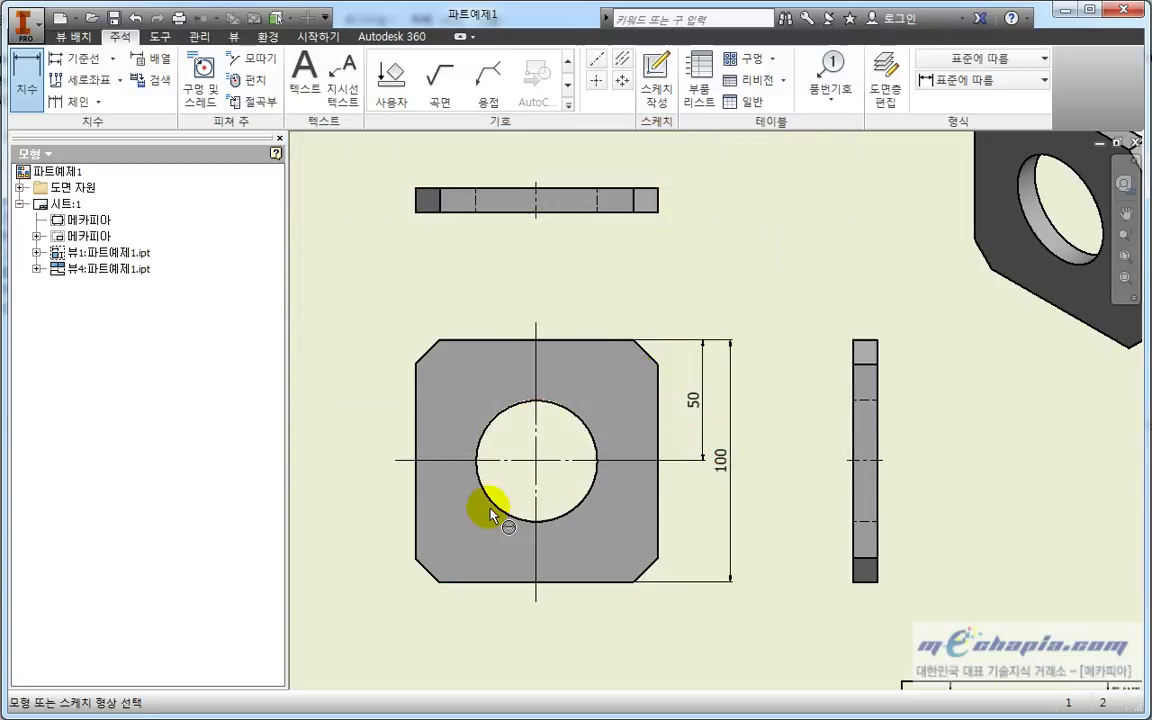
Dimension the plate horizontally below it: 50 from left edge to centreline, 100 overall width
middle_click_drag(485, 506, 565, 487)
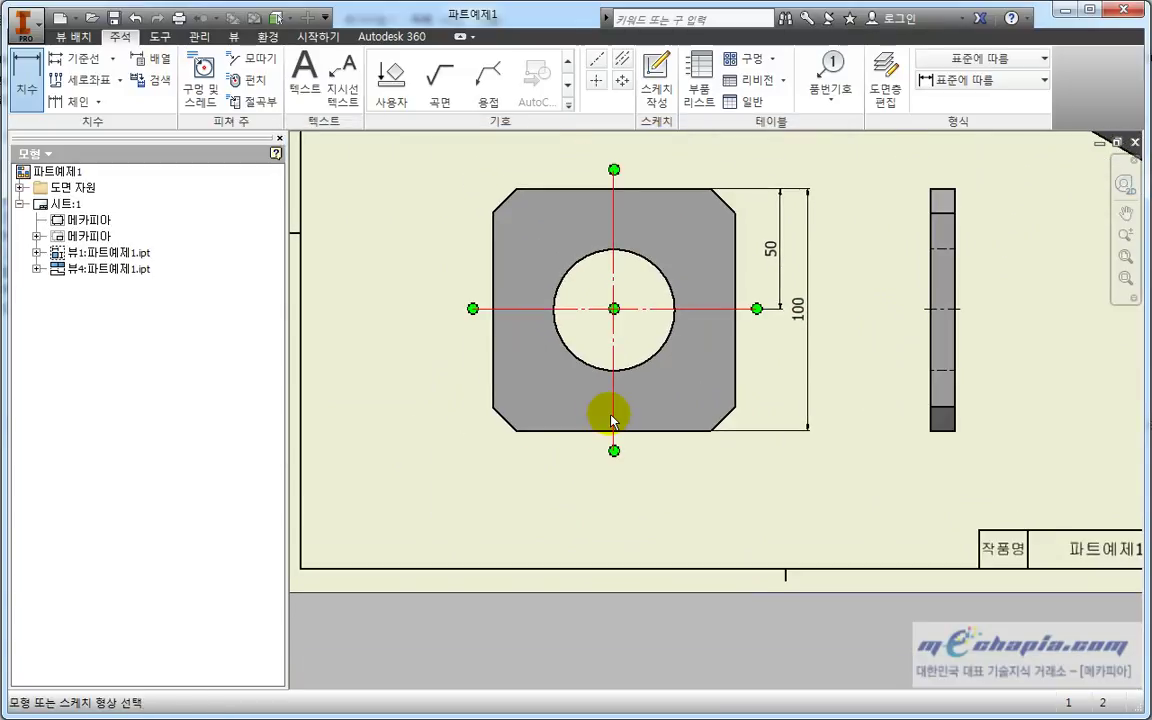
left_click(613, 409)
left_click(493, 390)
left_click(561, 472)
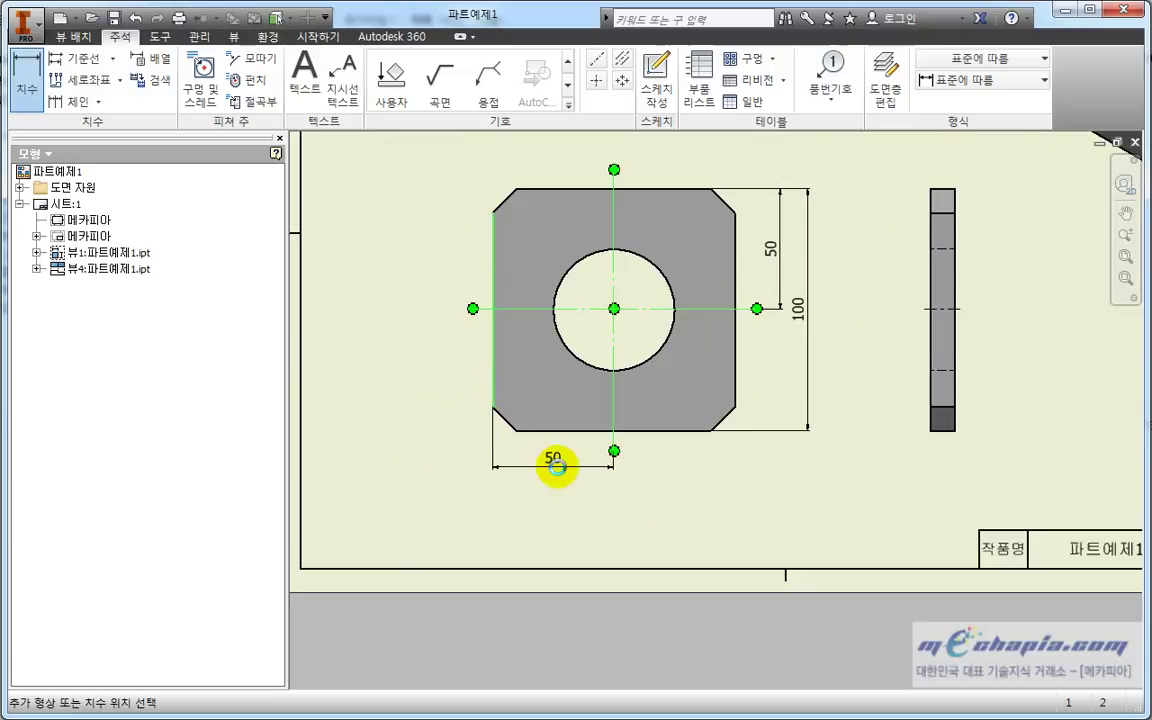
left_click(670, 428)
left_click(494, 388)
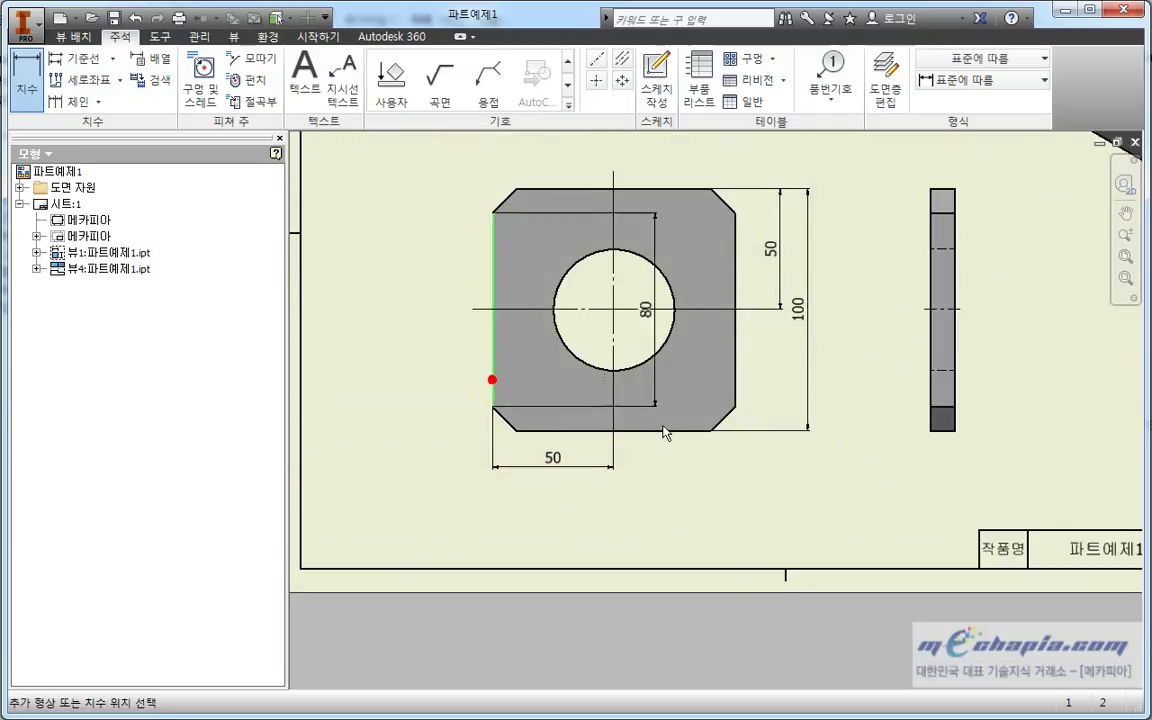
left_click(735, 388)
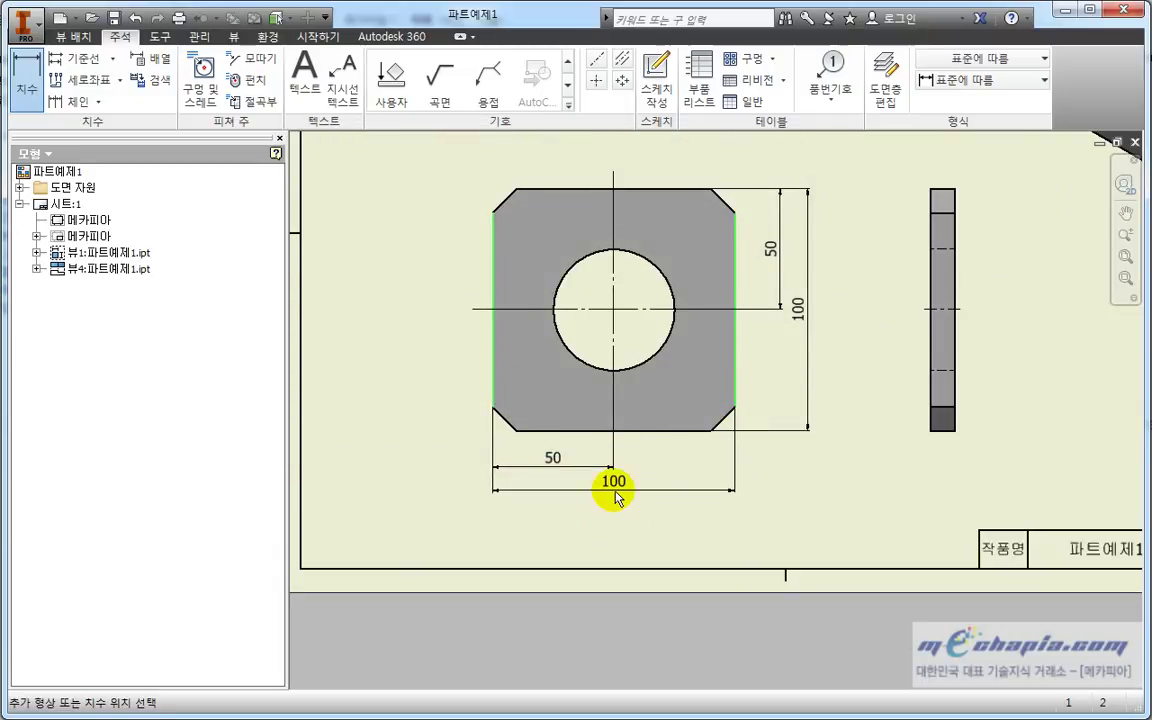
left_click(614, 495)
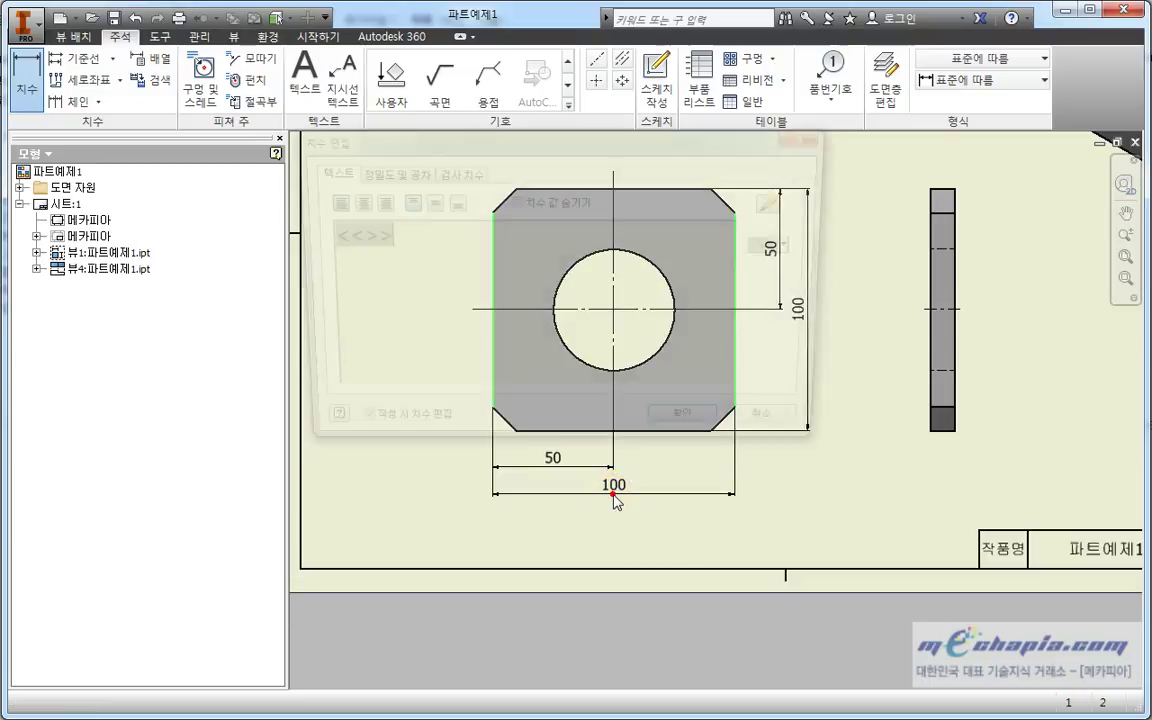
left_click(689, 432)
Move the horizontal 100 dimension slightly up below the plate
scroll(650, 502, "up", 3)
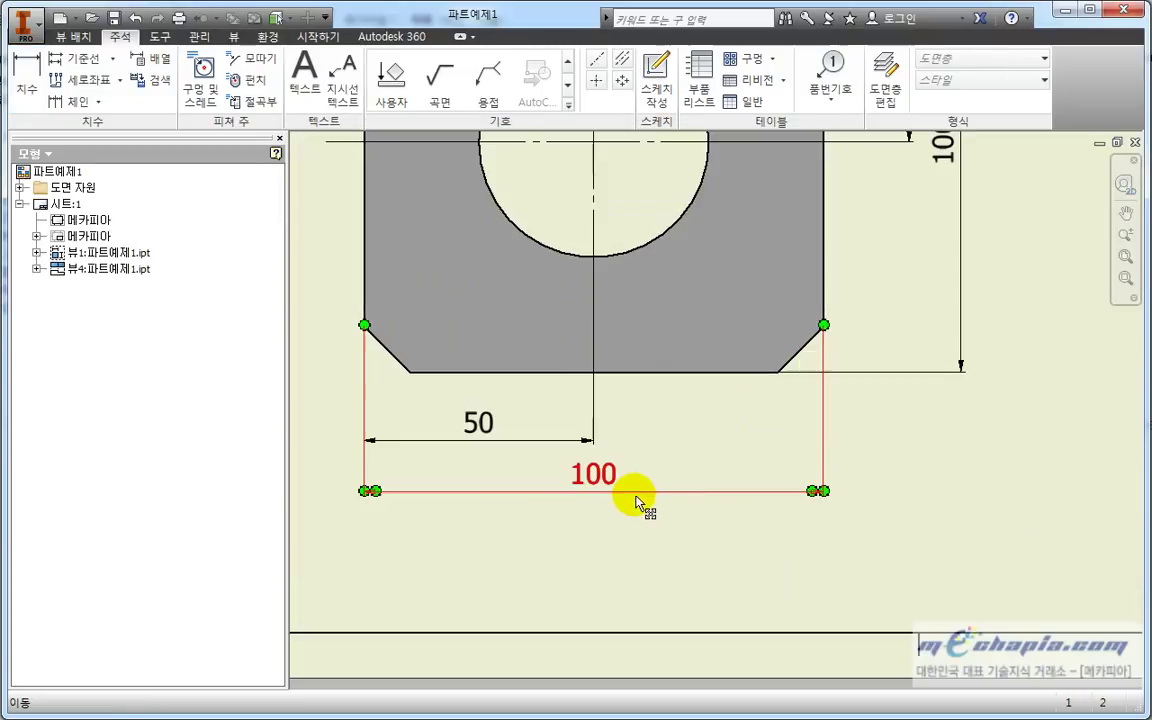
middle_click_drag(589, 512, 625, 538)
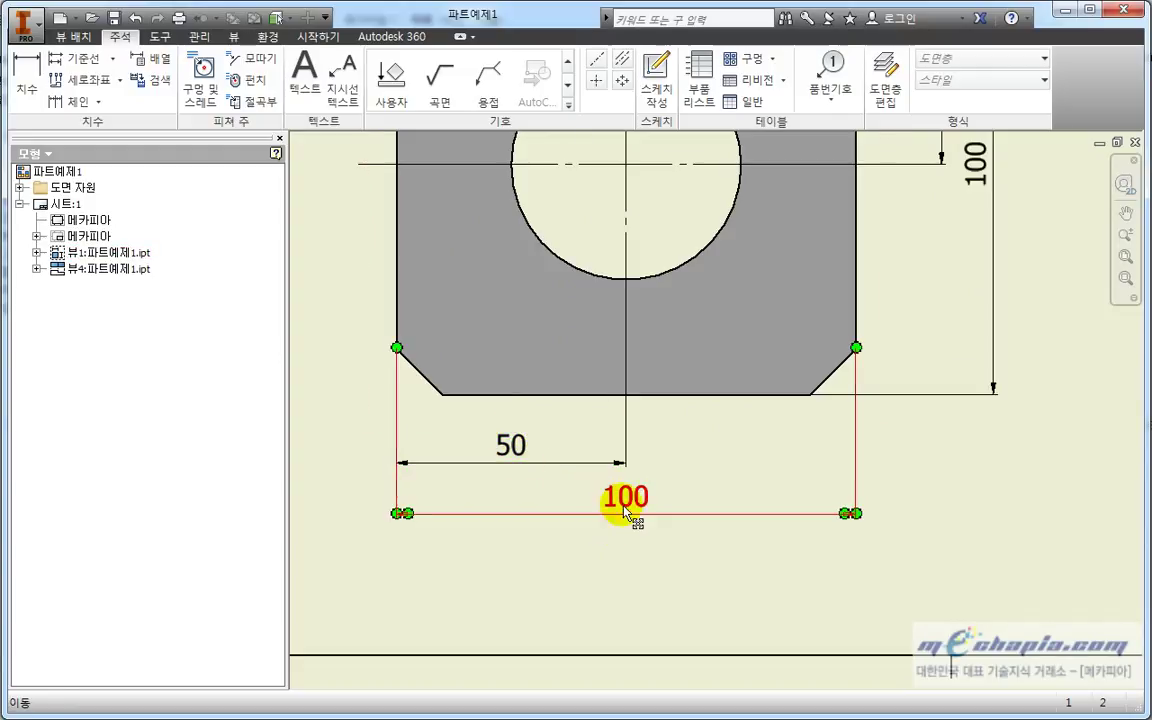
mouse_move(630, 506)
left_mouse_down()
mouse_move(618, 510)
mouse_move(627, 521)
left_mouse_up()
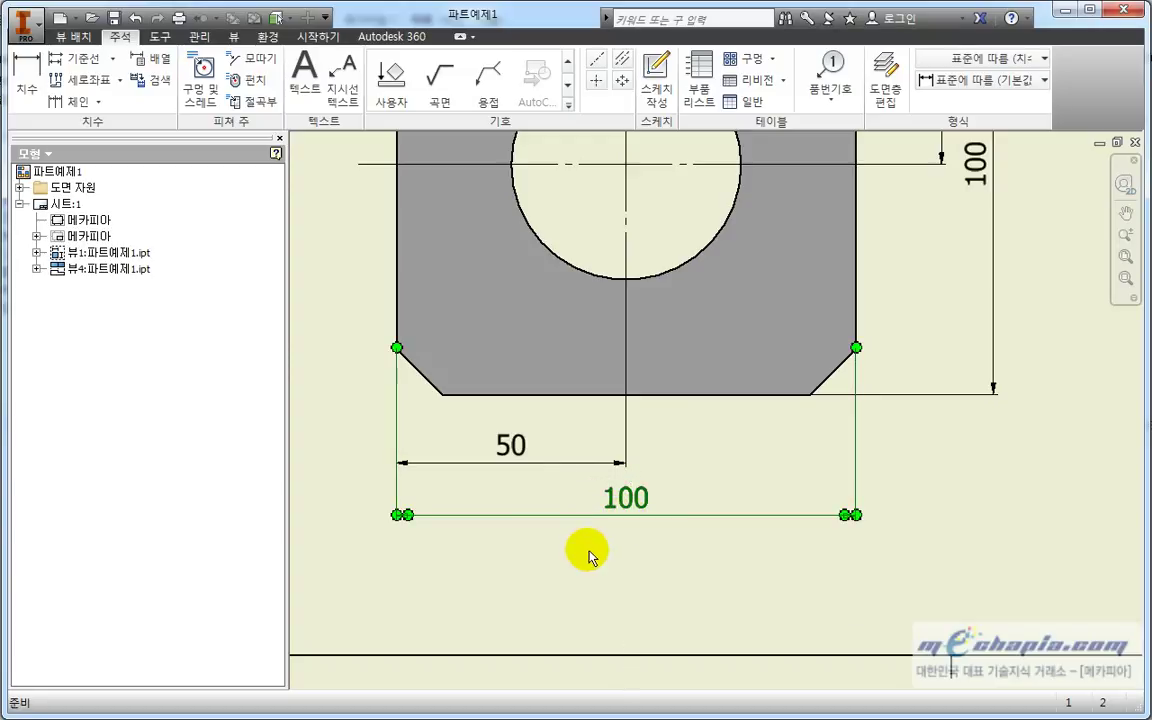
left_click(587, 550)
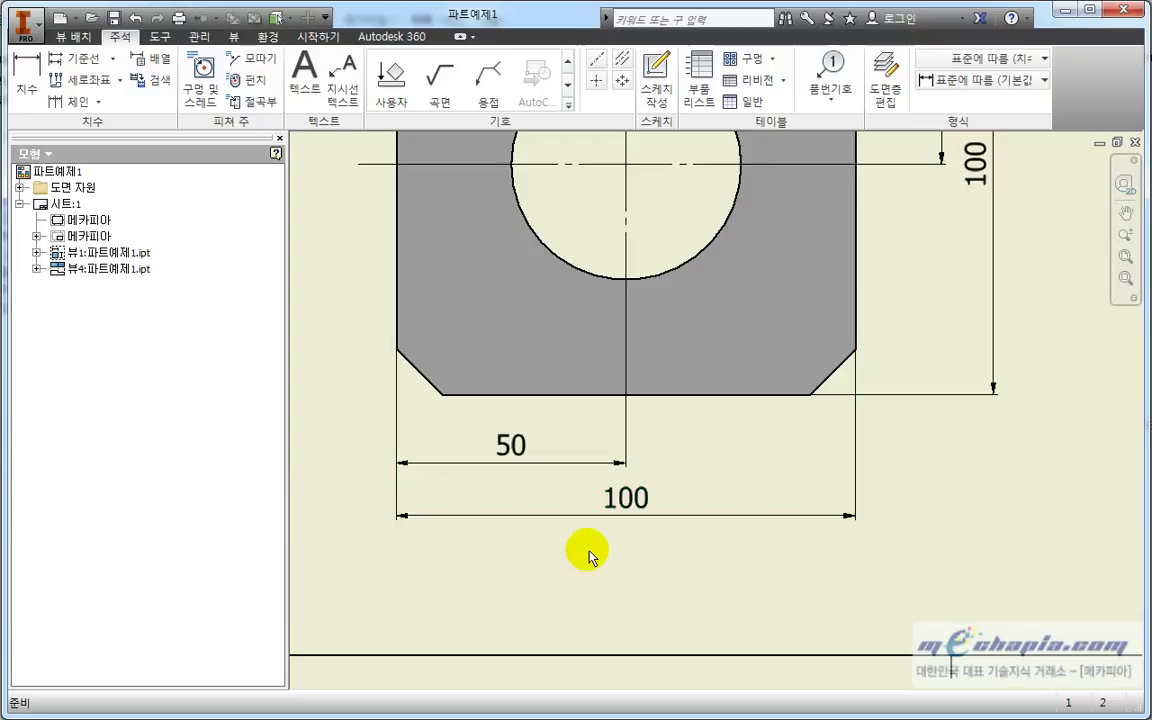
Reposition the horizontal 50 dimension and recentre the plate view
scroll(588, 555, "down", 2)
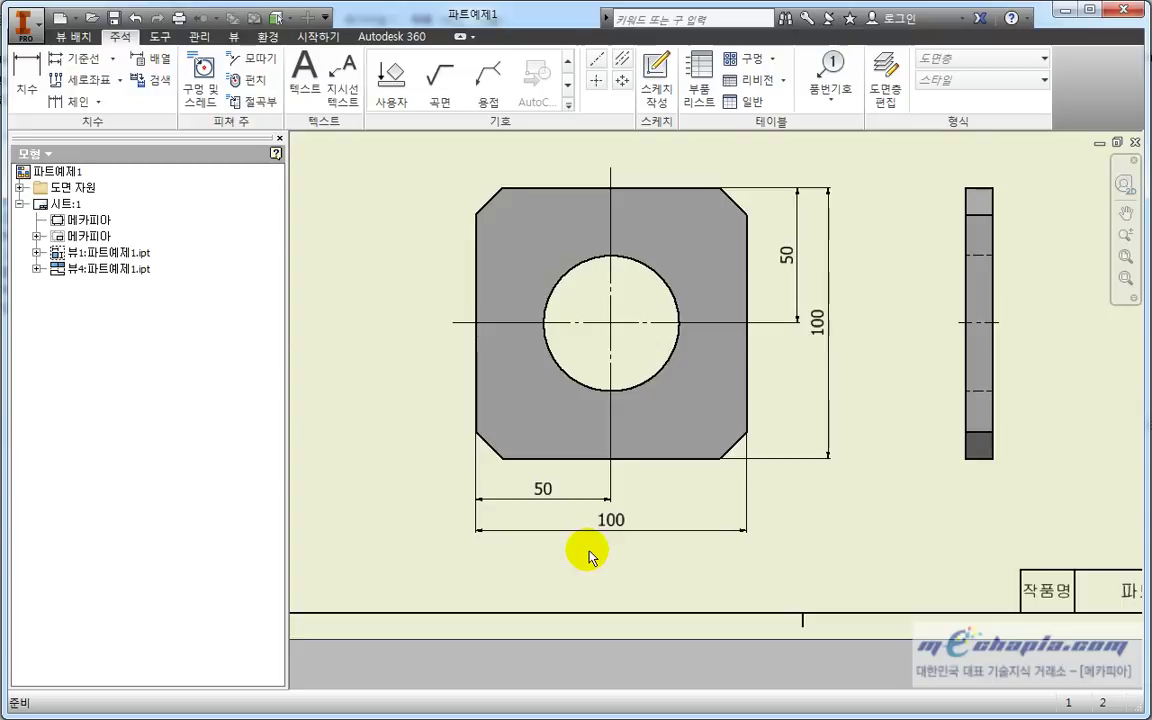
scroll(585, 545, "down", 2)
scroll(590, 514, "down", 1)
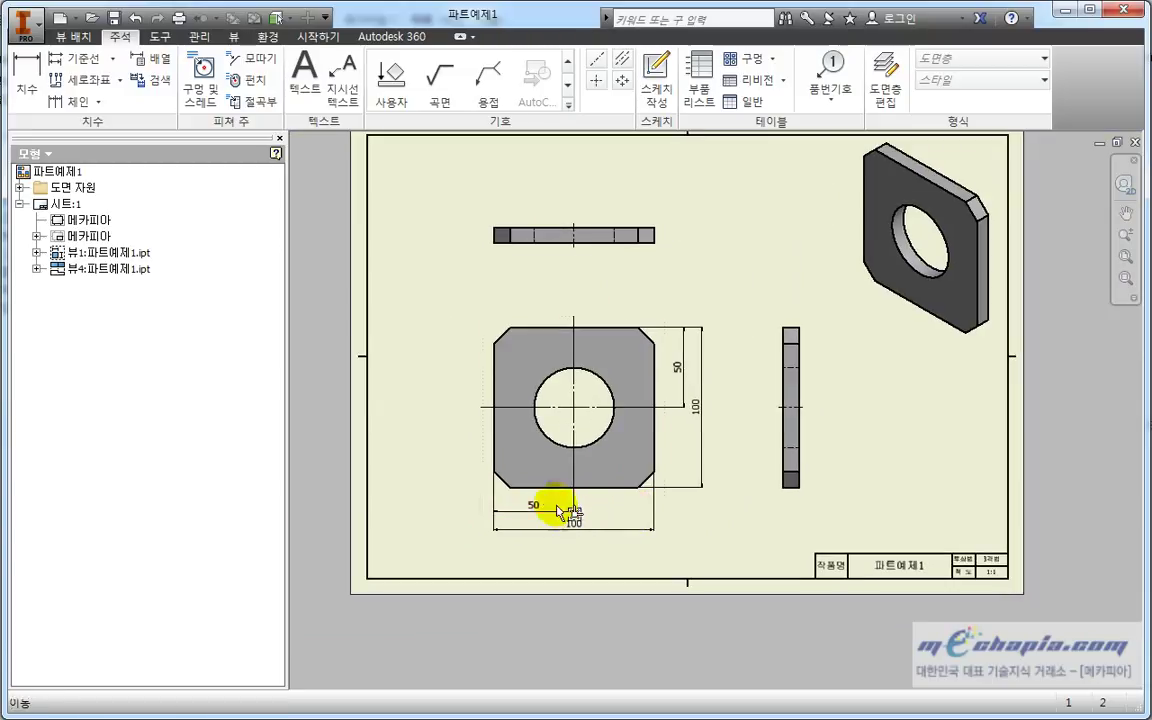
scroll(545, 468, "up", 1)
scroll(553, 463, "up", 2)
left_click(513, 484)
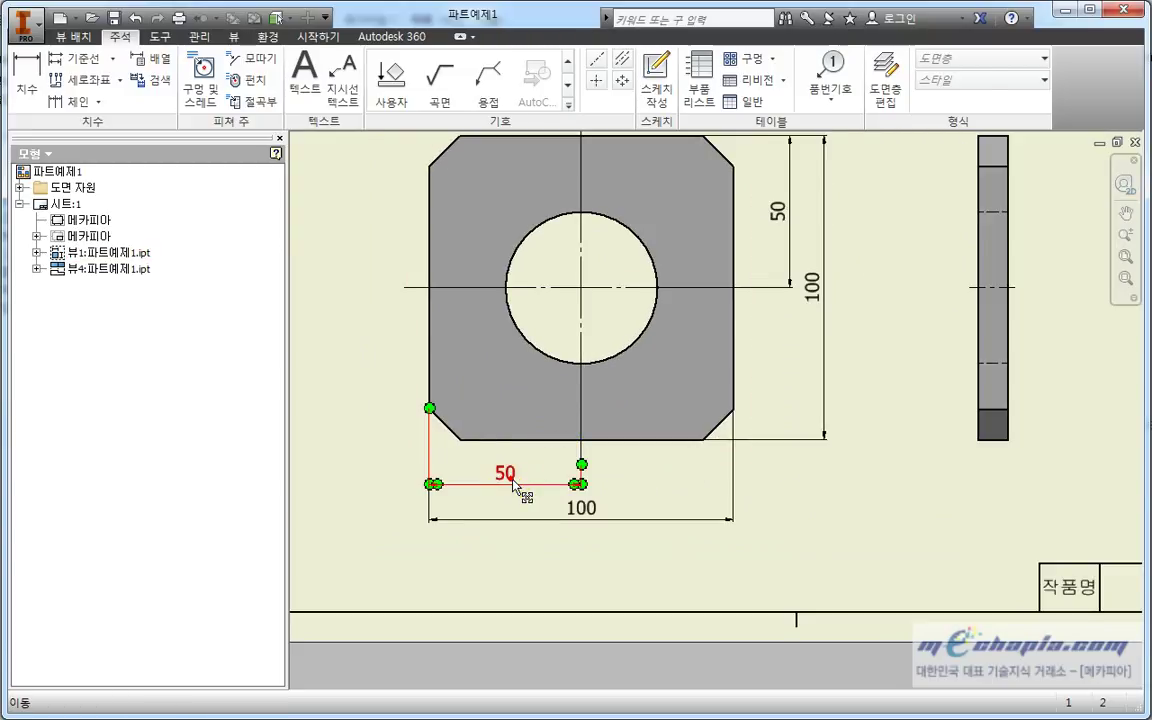
left_click(513, 484)
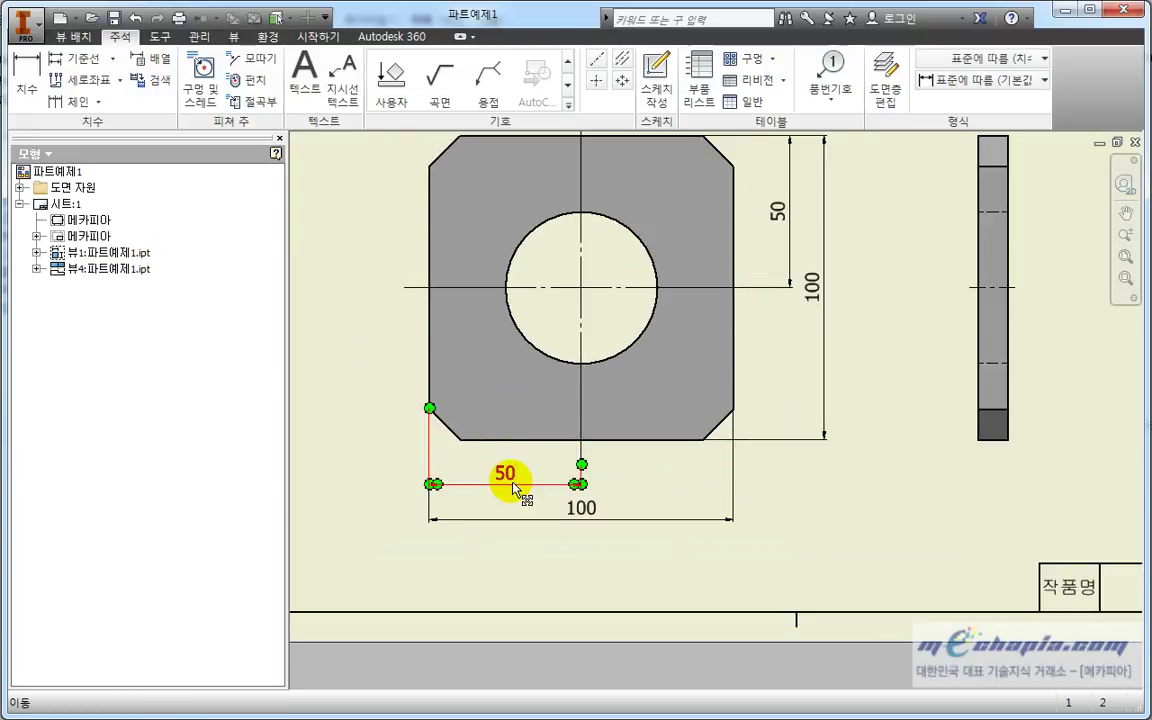
left_click(568, 509)
left_click(388, 400)
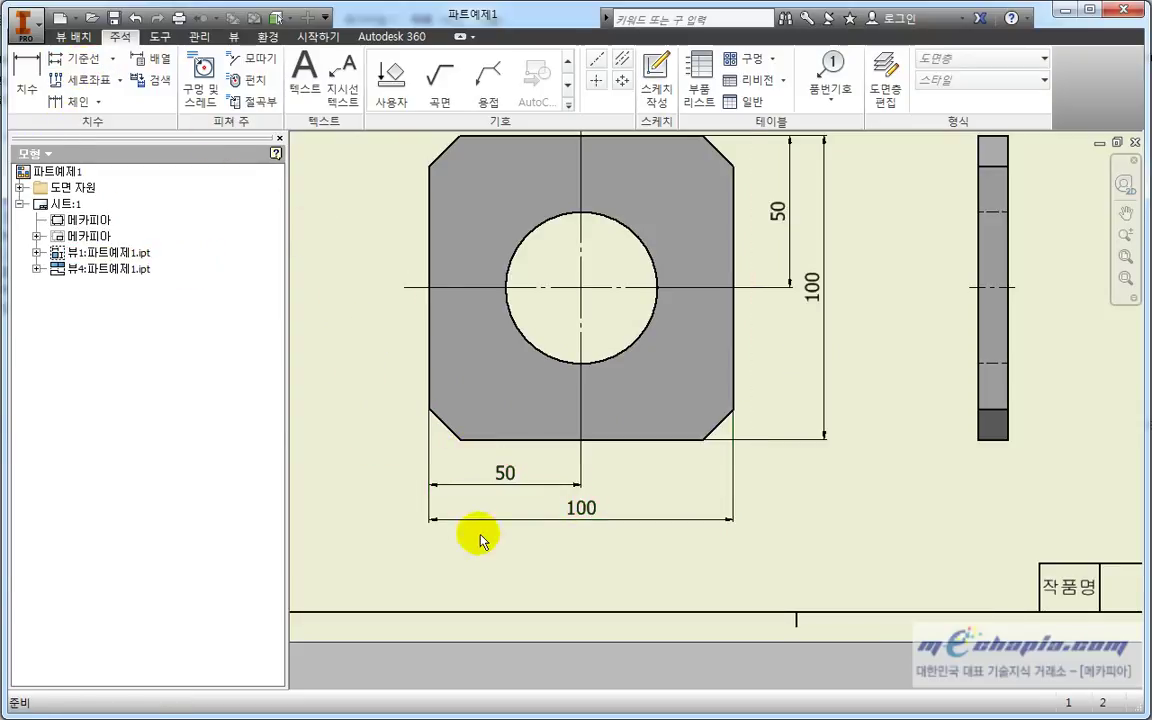
middle_click_drag(485, 546, 514, 563)
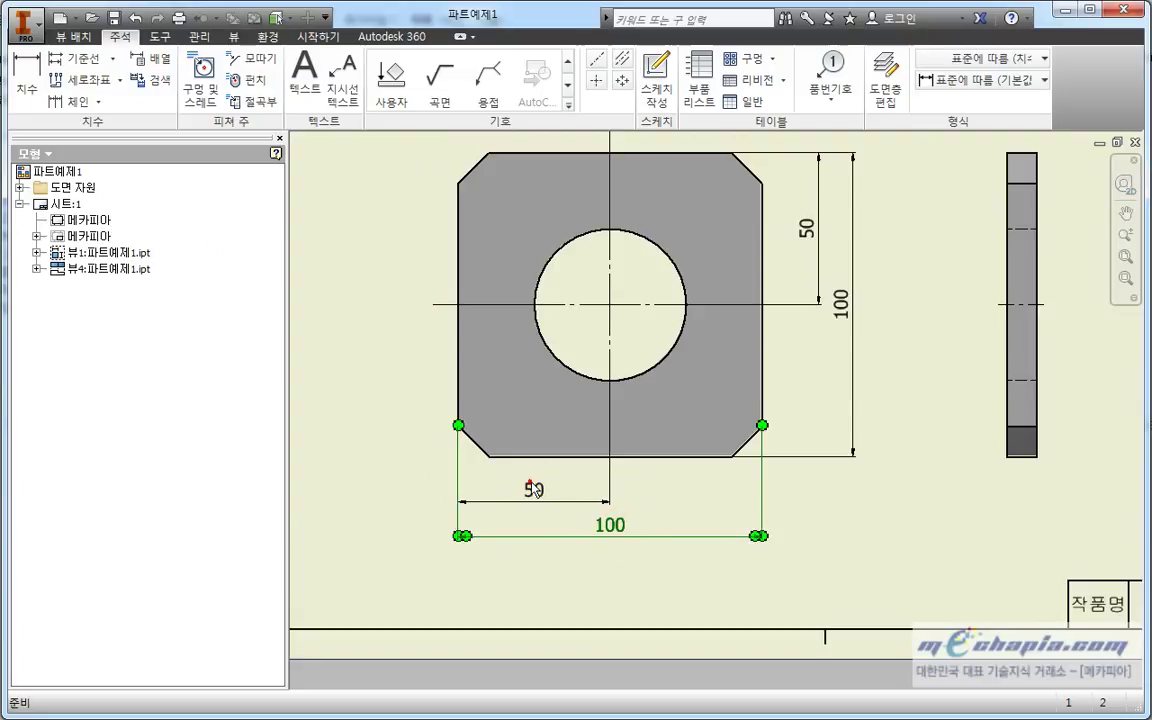
left_click(594, 610)
Delete the horizontal 100 dimension below the plate
left_click(611, 540)
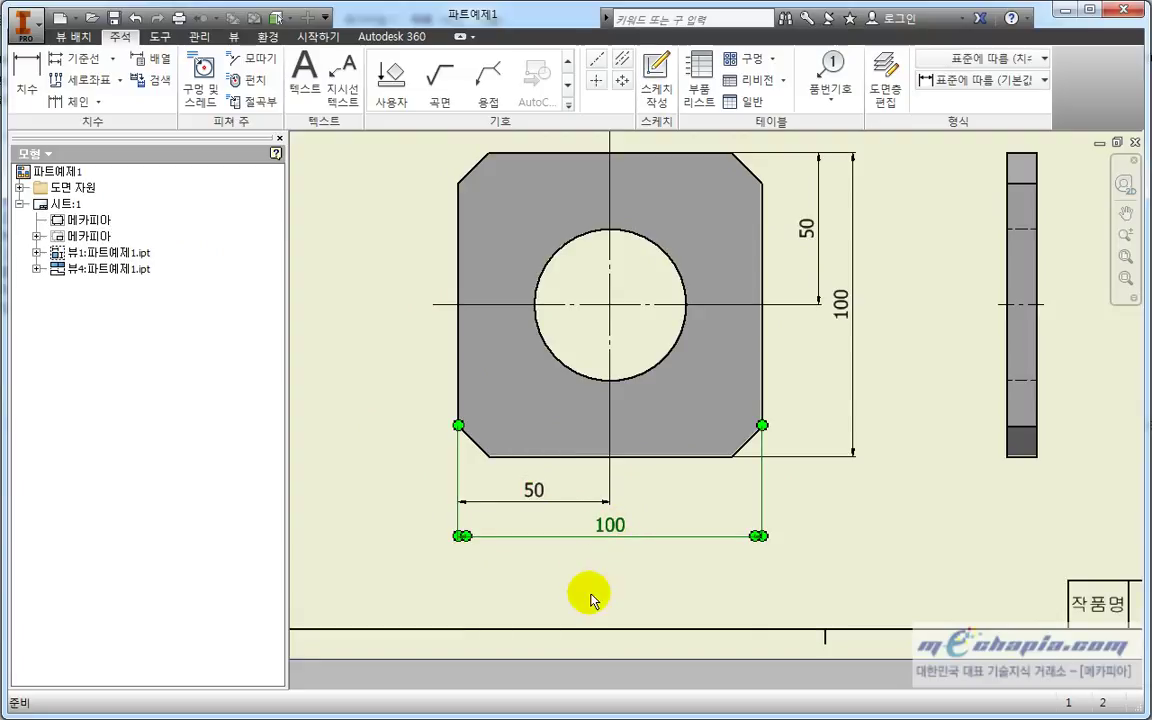
key("Delete")
key("Delete")
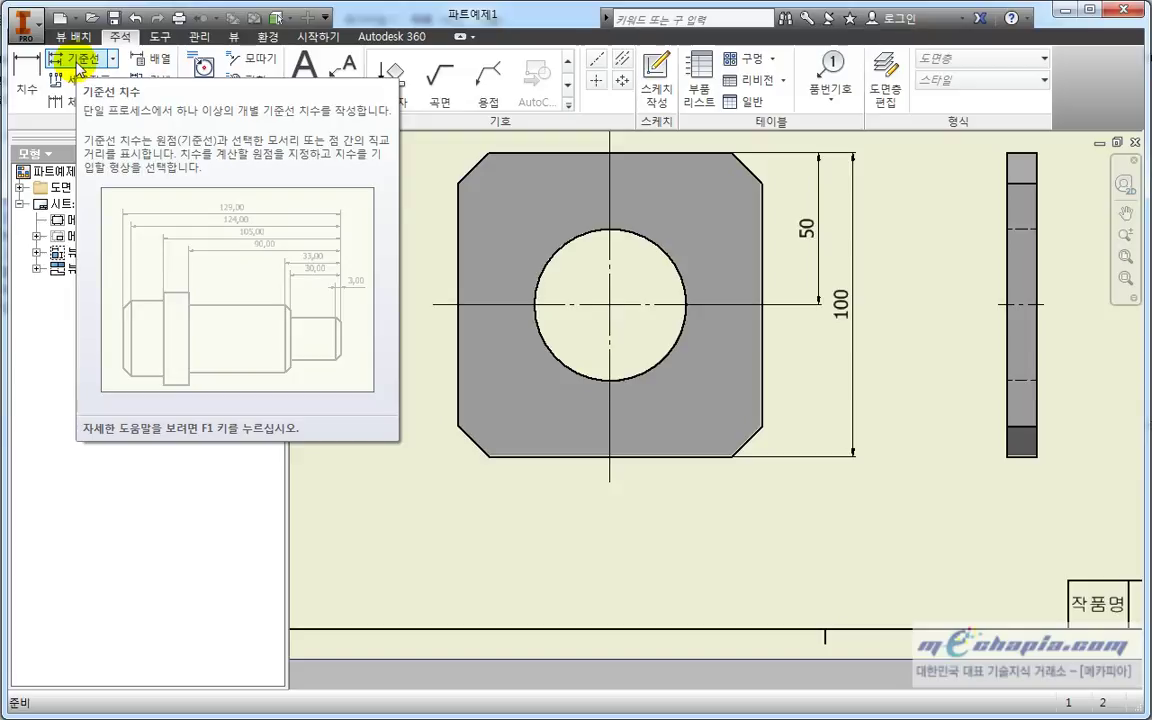
left_click(78, 60)
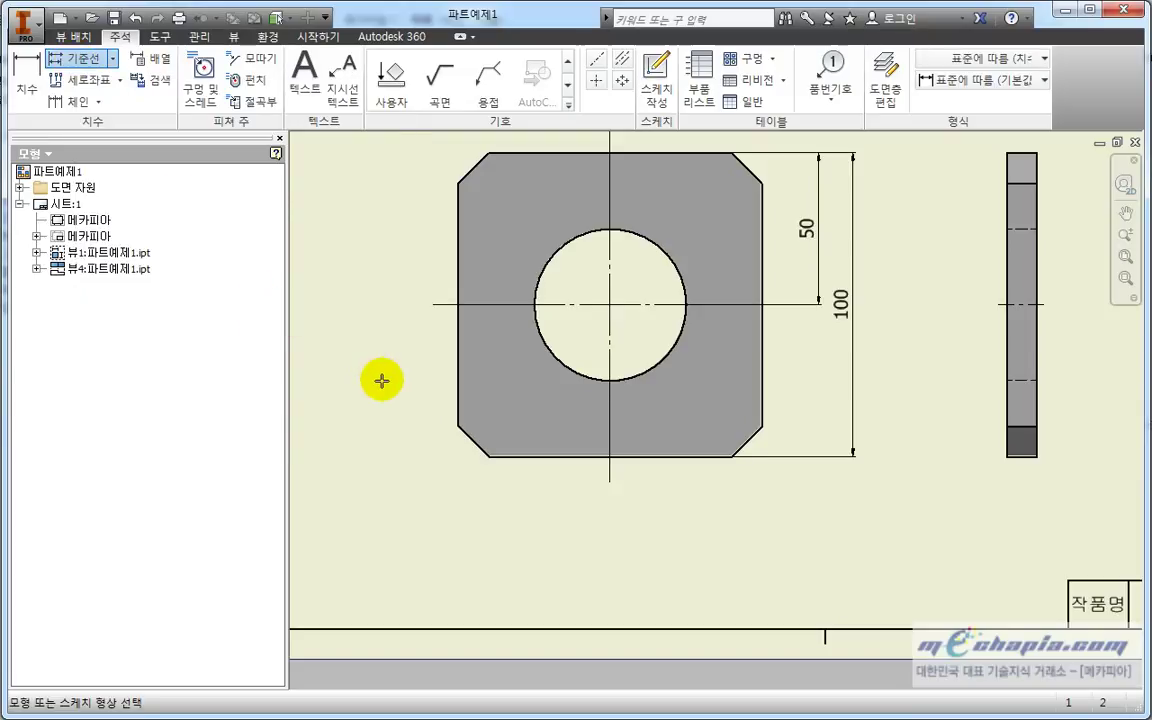
middle_click_drag(380, 378, 393, 450)
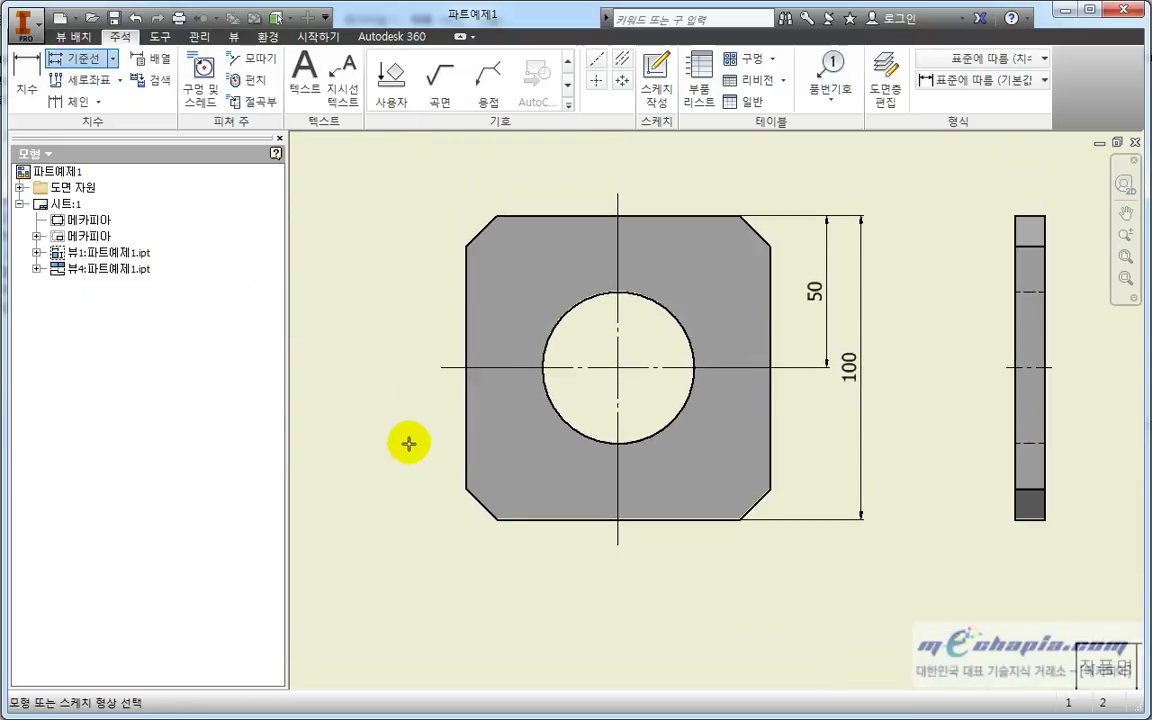
left_click(466, 448)
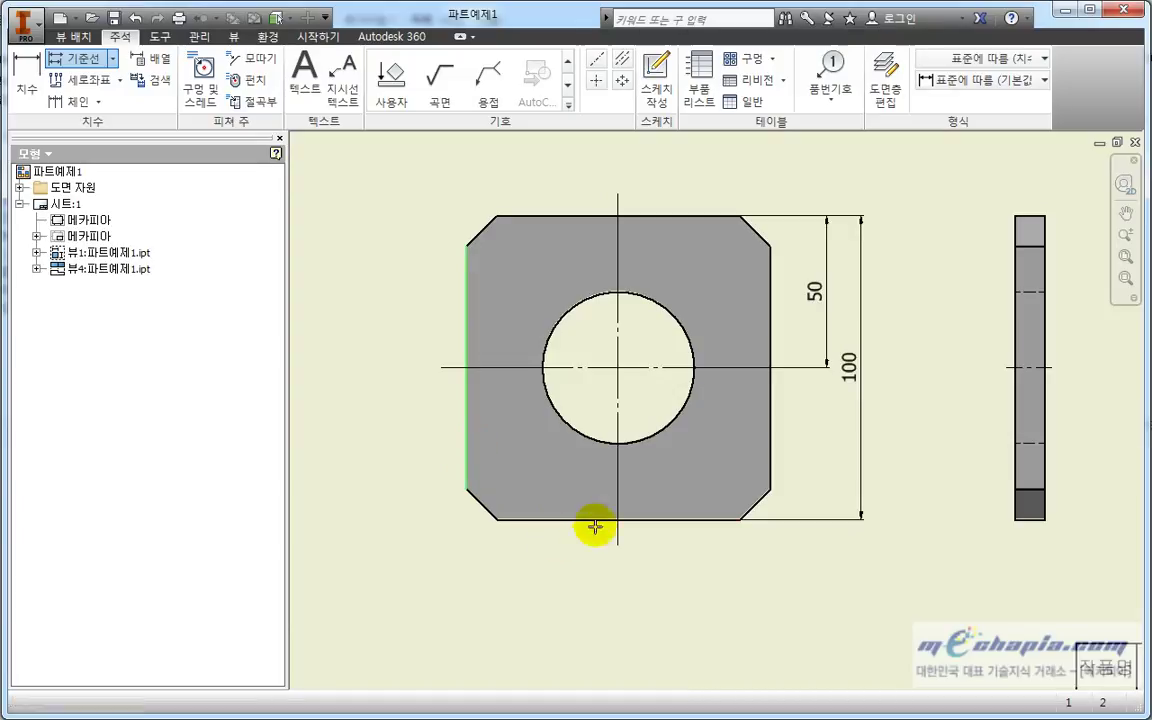
left_click(618, 497)
left_click(773, 479)
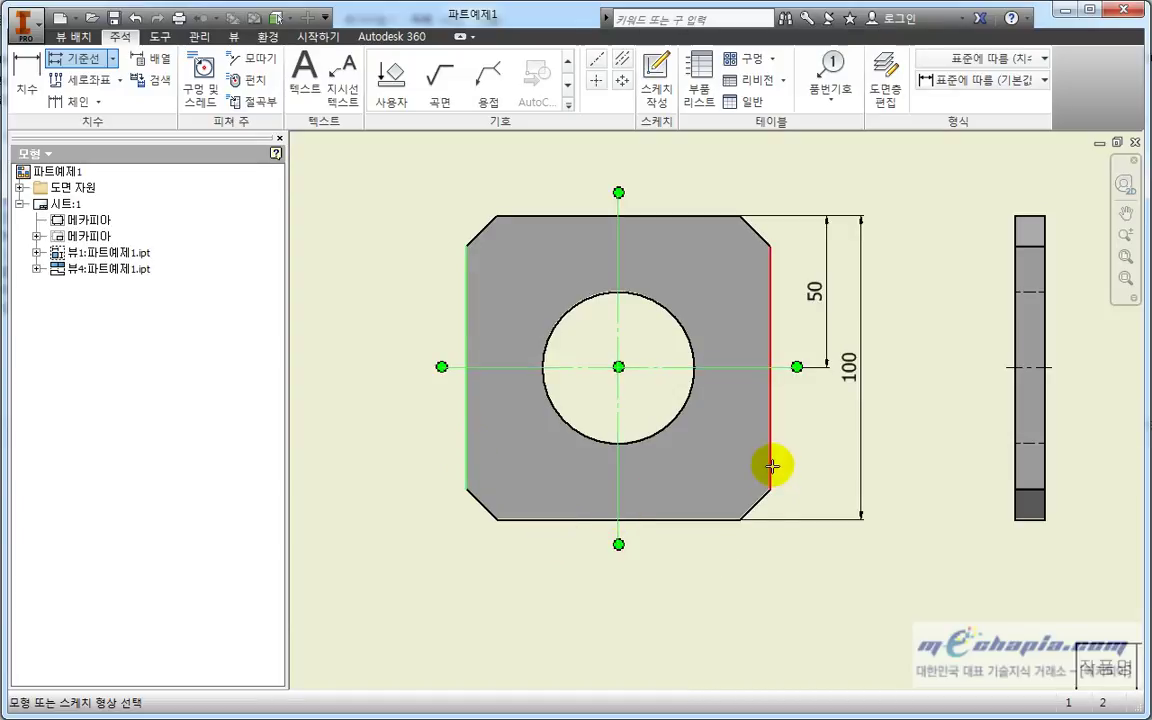
left_click(771, 466)
middle_click_drag(514, 514, 586, 455)
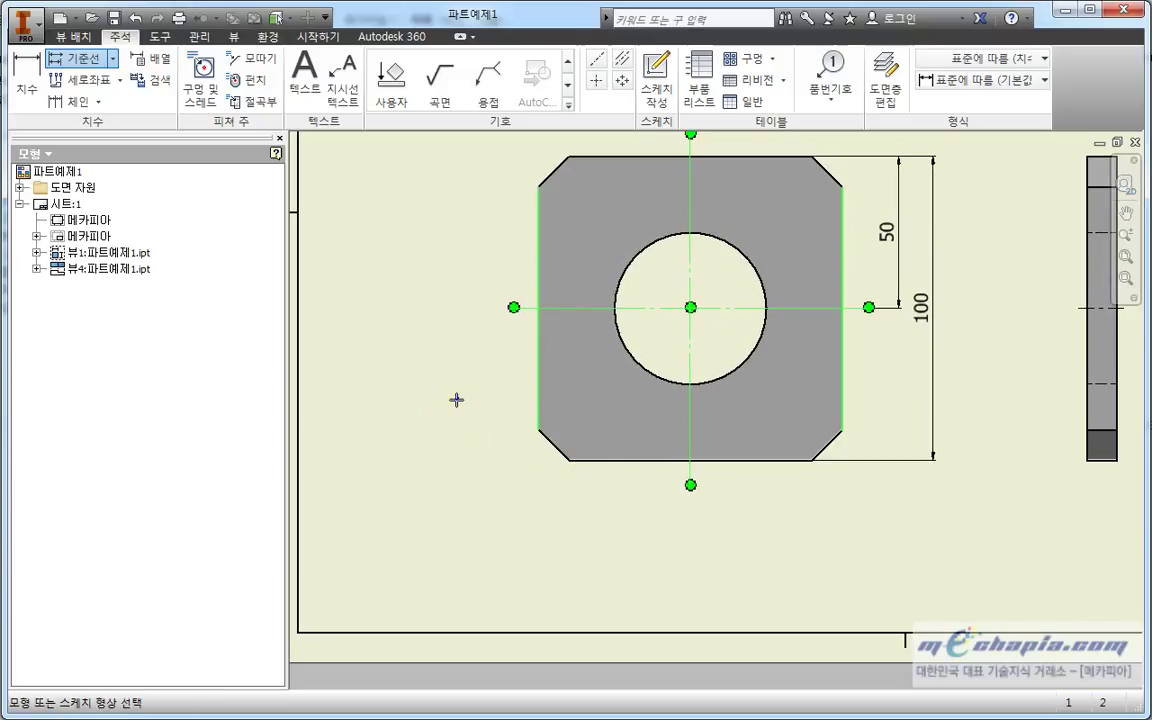
right_click(456, 400)
right_click_drag(458, 404, 525, 408)
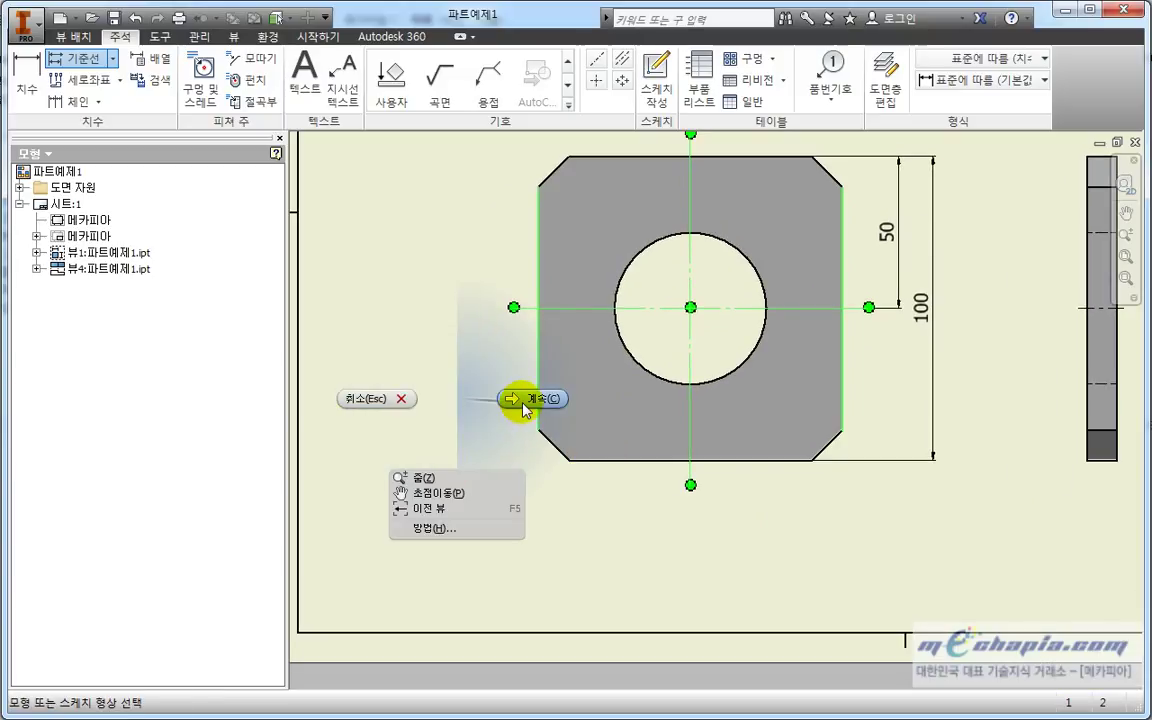
left_click(525, 400)
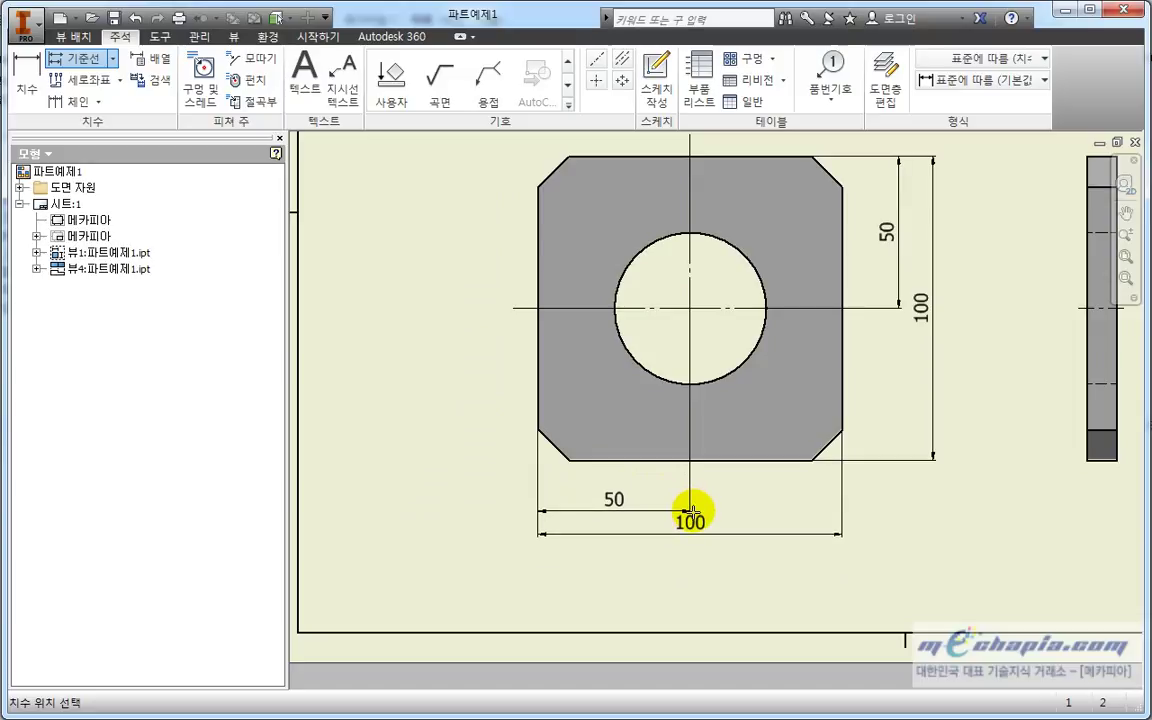
left_click(692, 510)
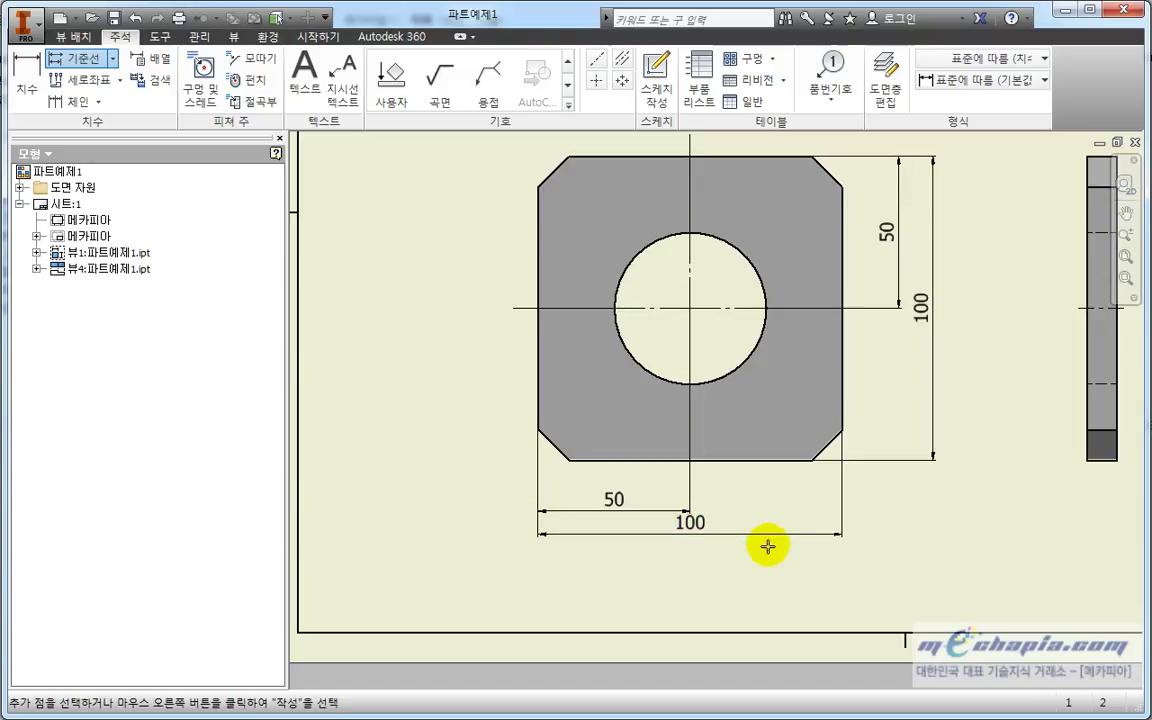
key("Escape")
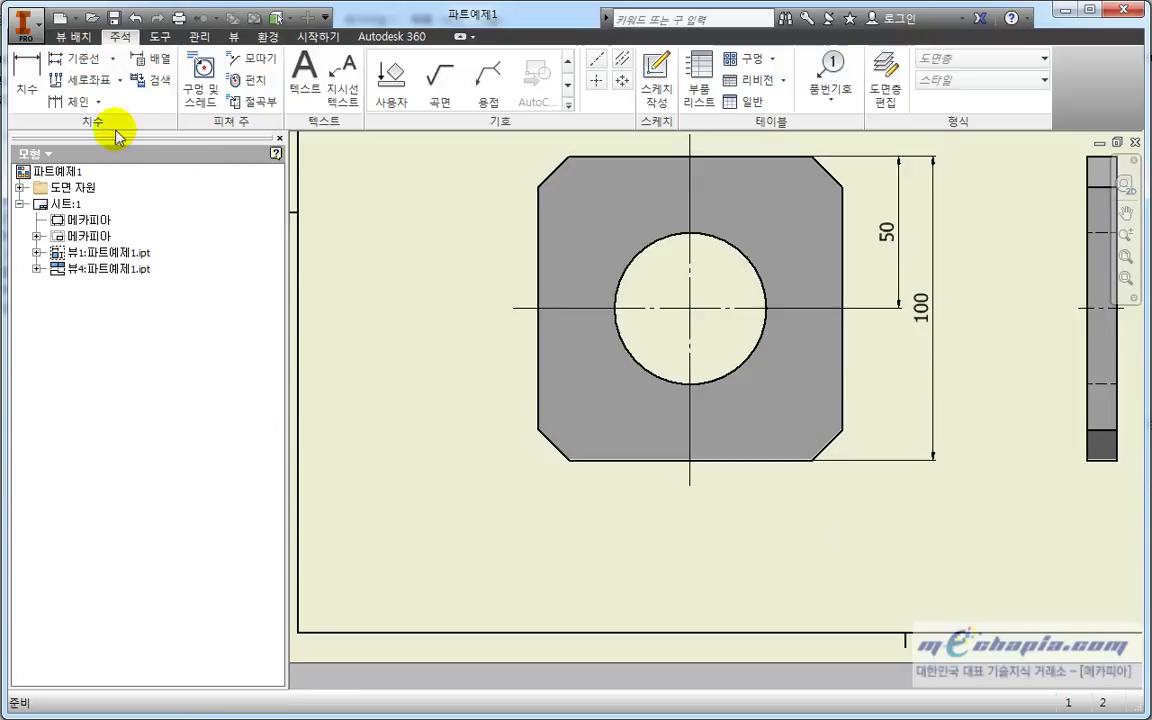
Create baseline dimensions 50 and 100 from the plate's left edge to centreline and right edge
left_click(78, 60)
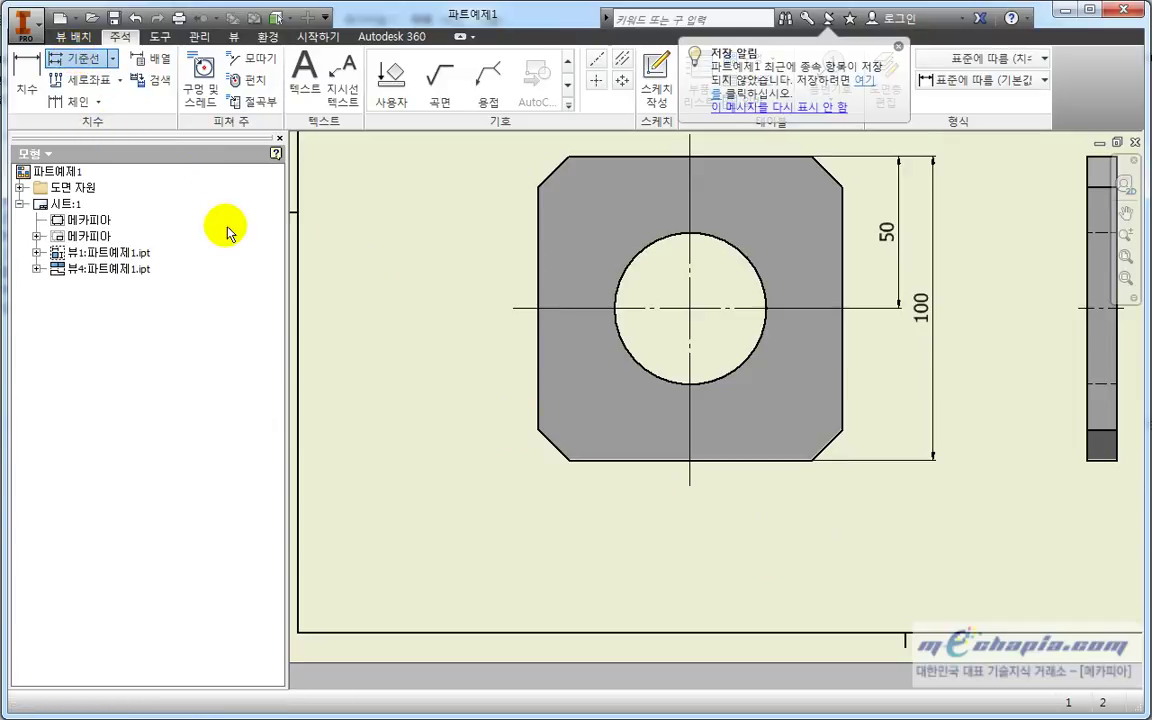
left_click(535, 383)
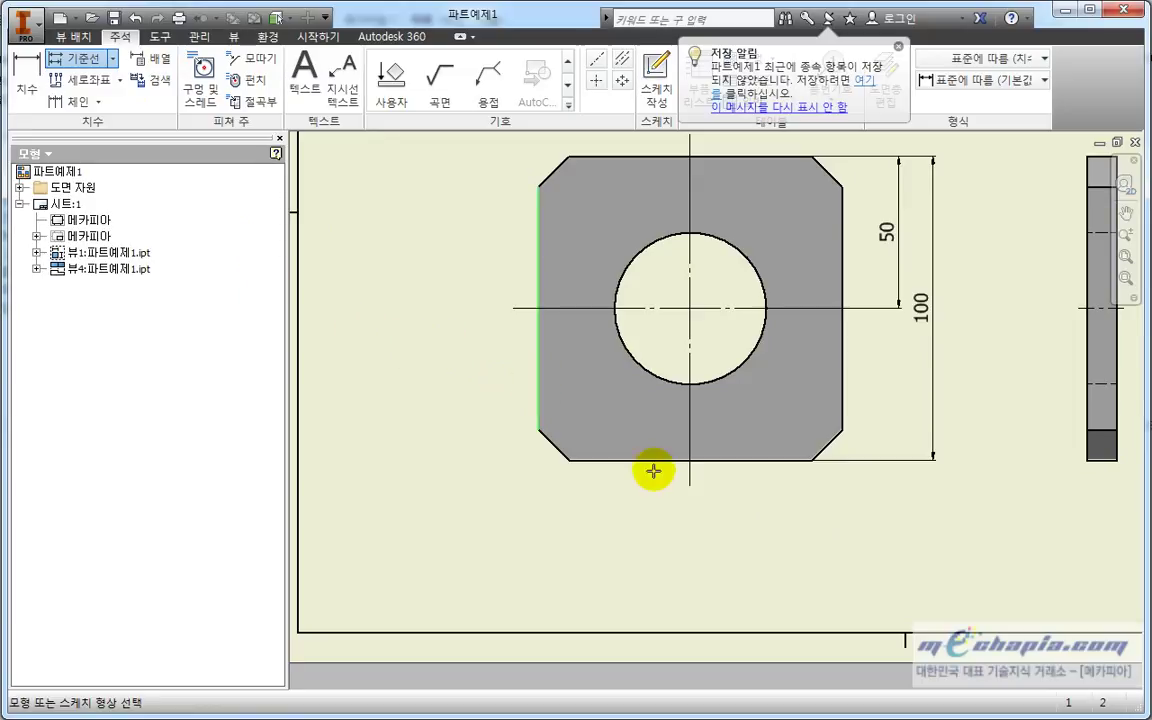
left_click(690, 442)
left_click(843, 417)
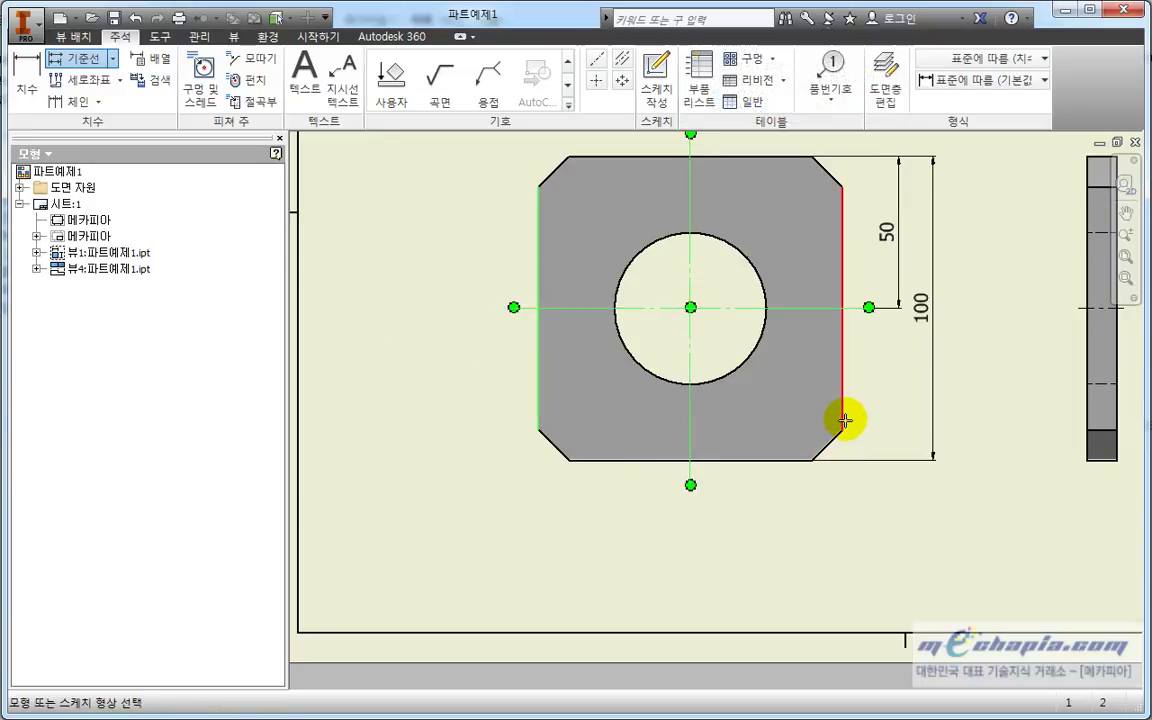
left_click(659, 486)
right_click(662, 489)
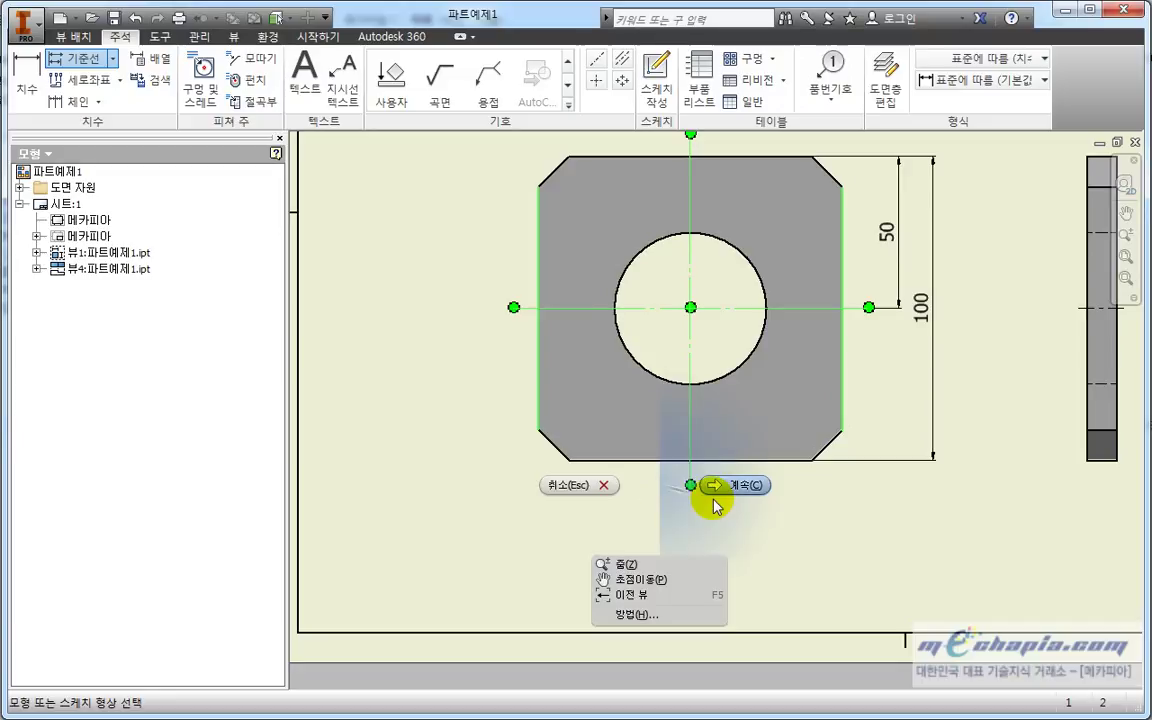
left_click(736, 486)
left_click(708, 506)
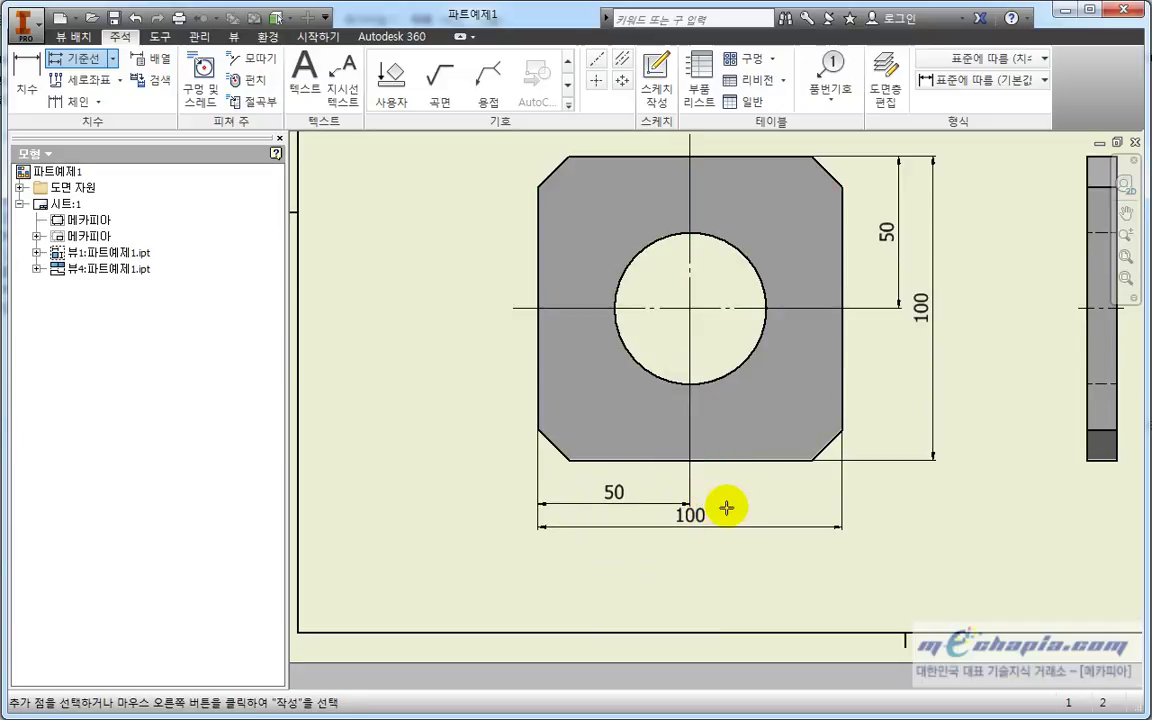
right_click(729, 496)
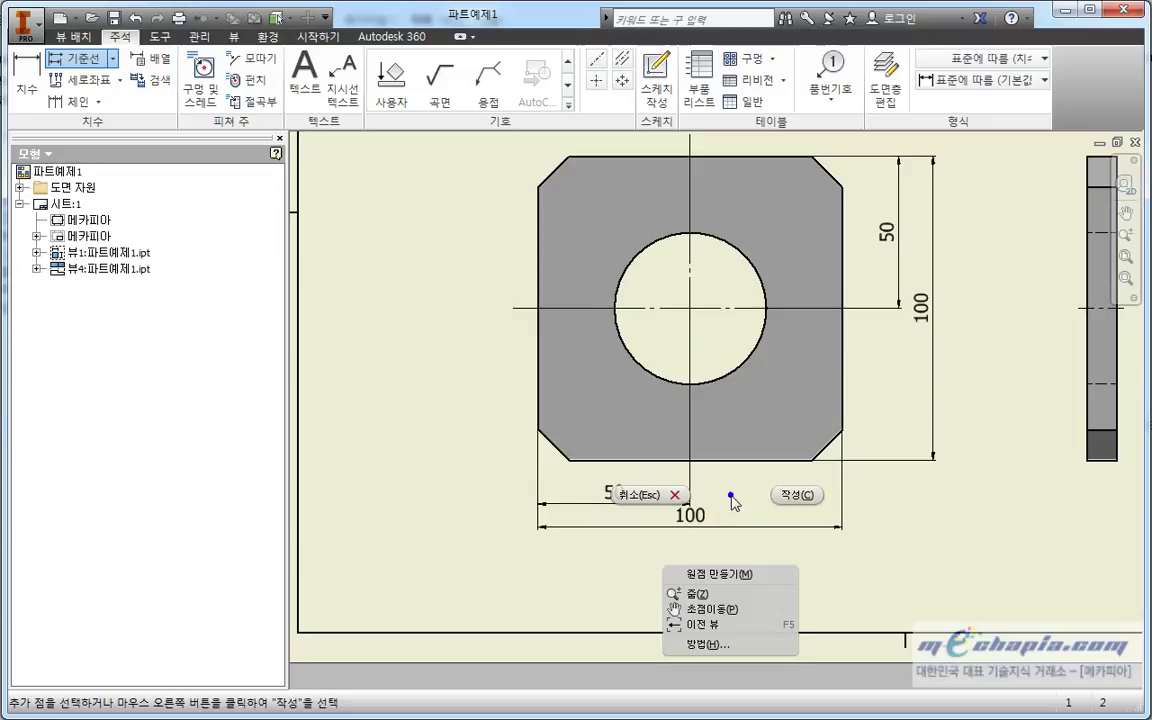
left_click(799, 496)
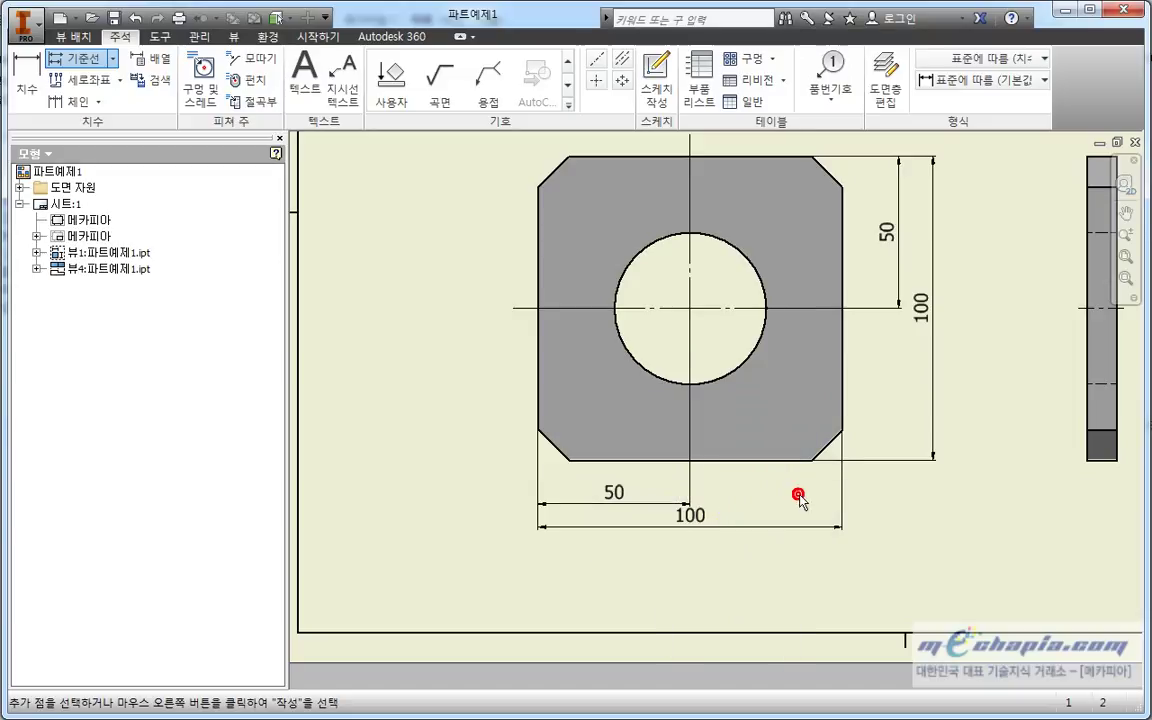
Drag the baseline 100 dimension slightly further down
scroll(704, 550, "up", 2)
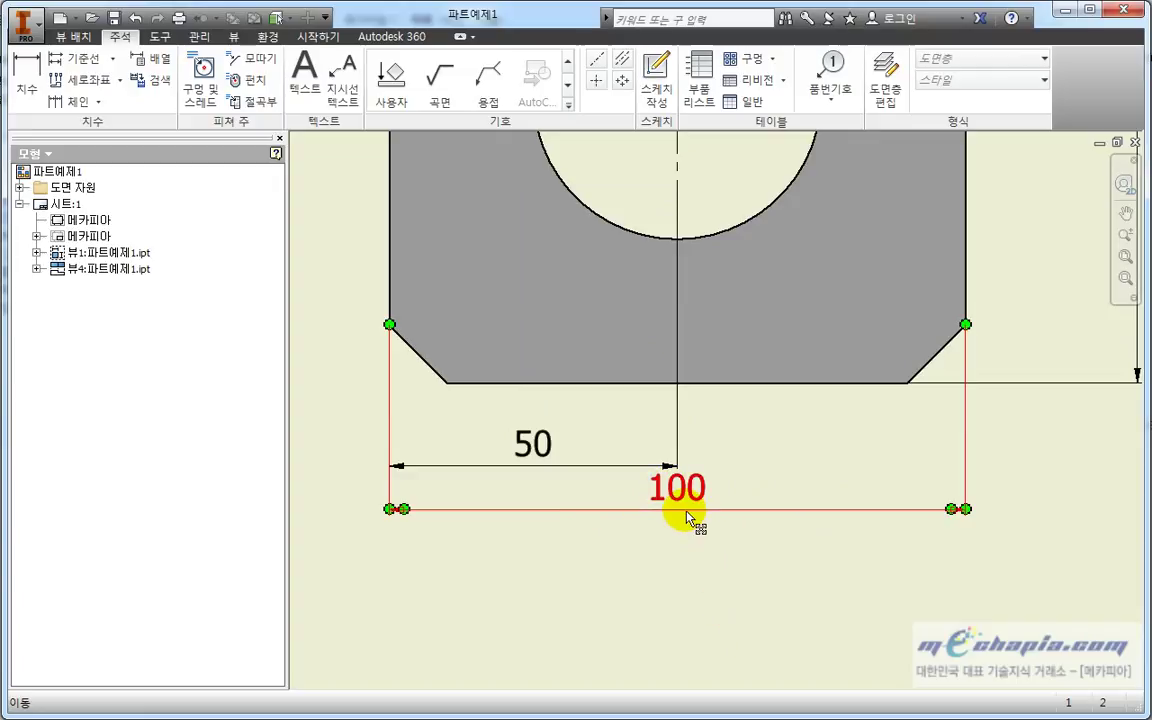
left_click_drag(683, 508, 683, 522)
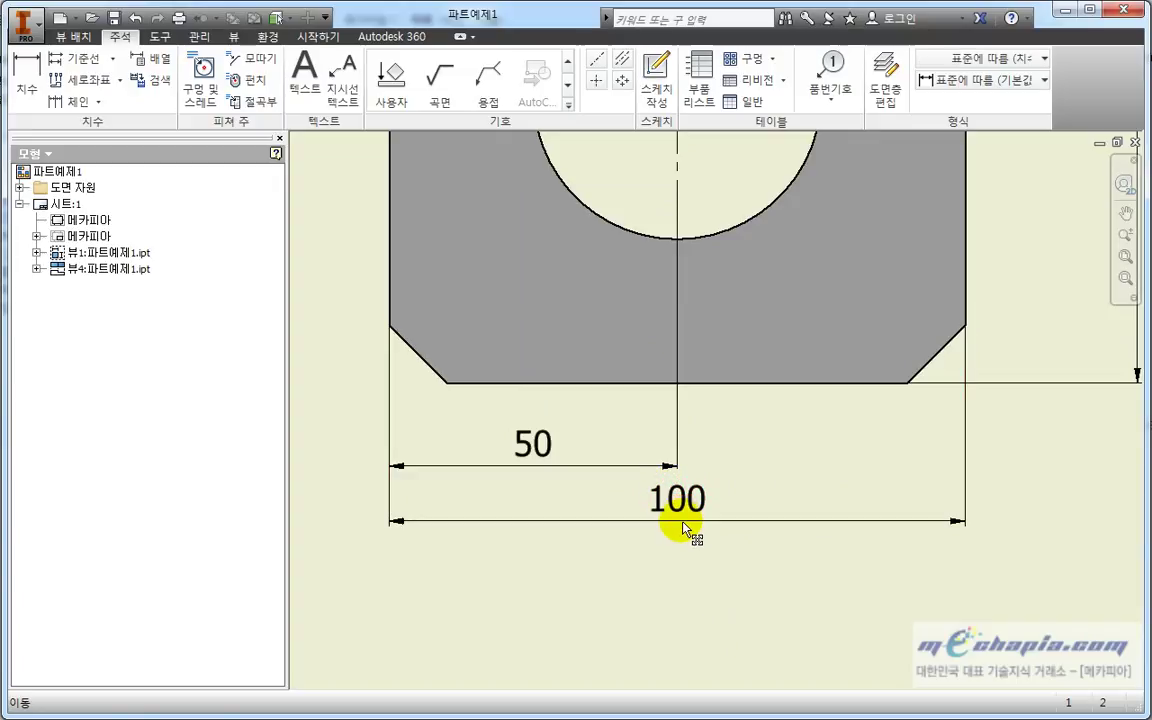
left_click(640, 598)
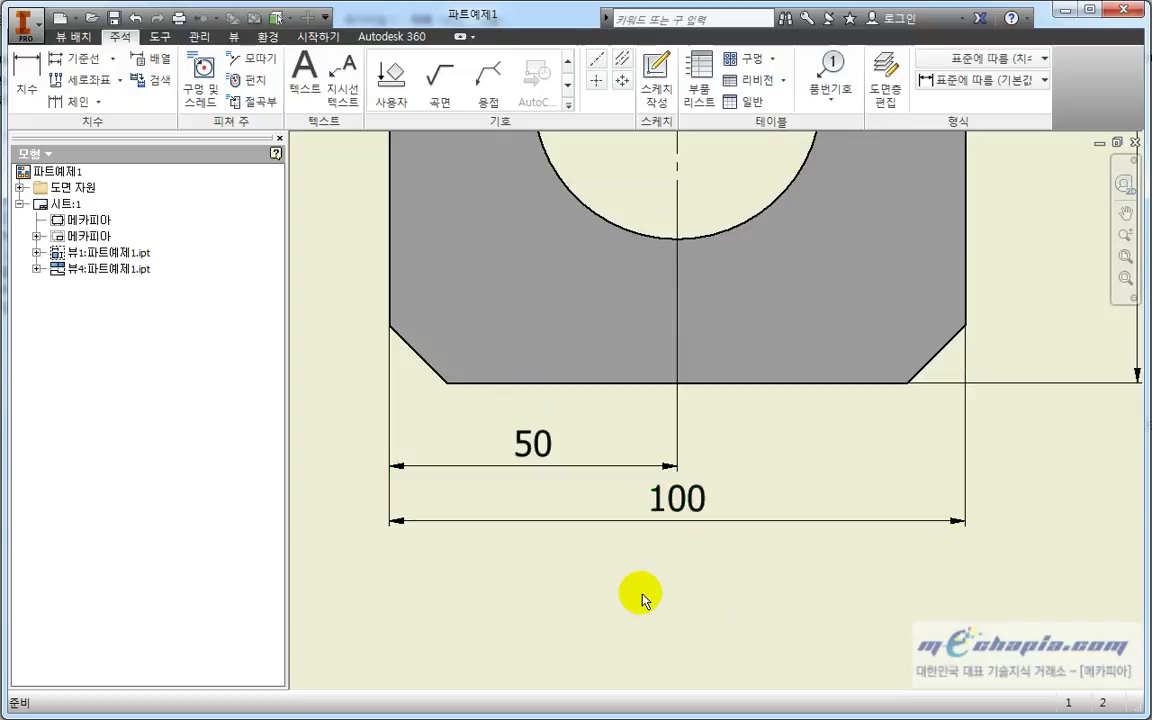
scroll(665, 592, "up", 2)
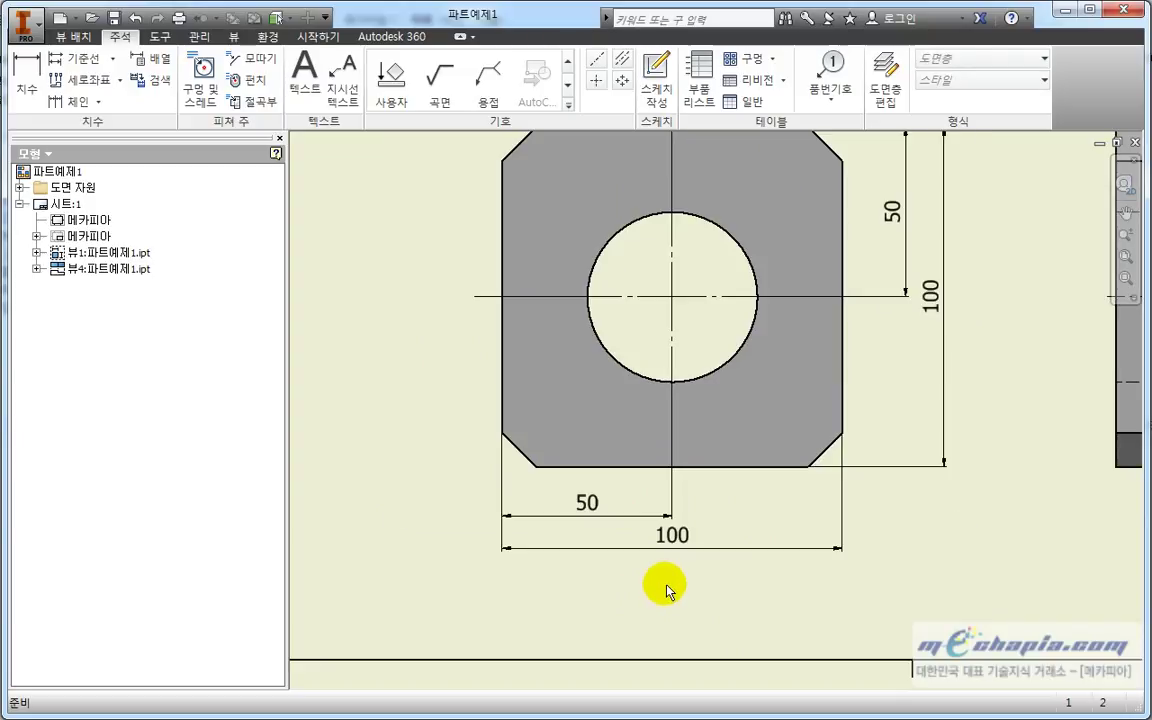
Add a Ø50 diameter dimension to the hole circle in the front view
scroll(667, 590, "up", 2)
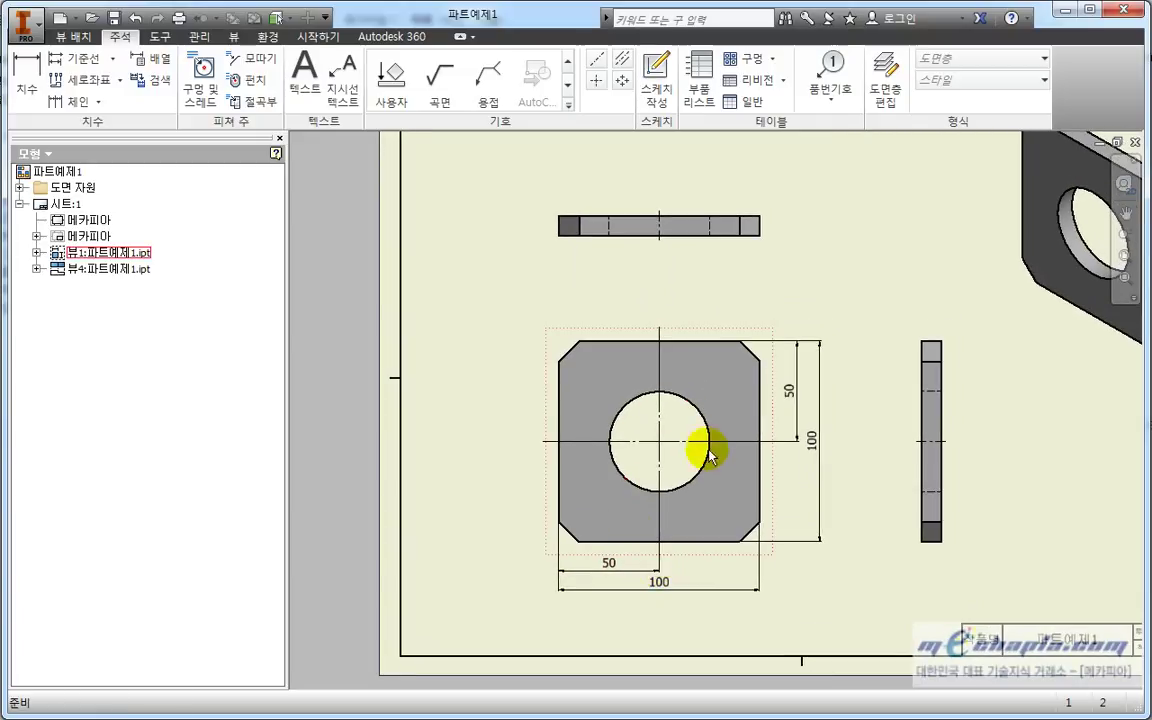
scroll(705, 452, "down", 2)
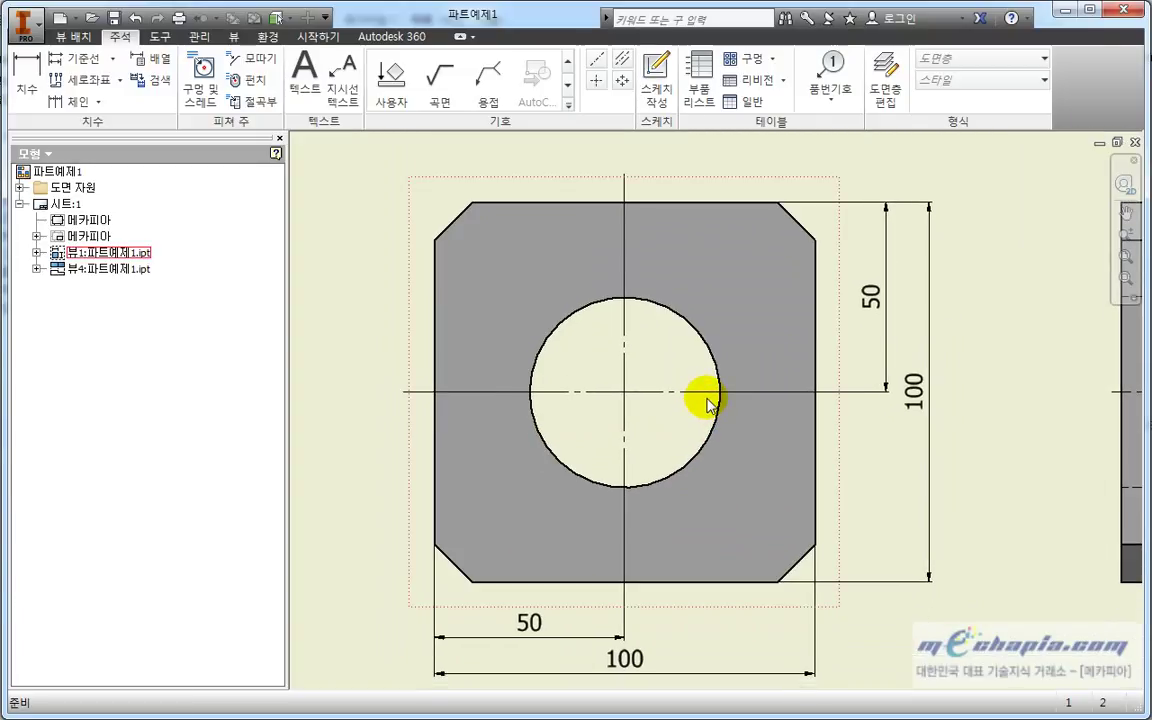
left_click(29, 76)
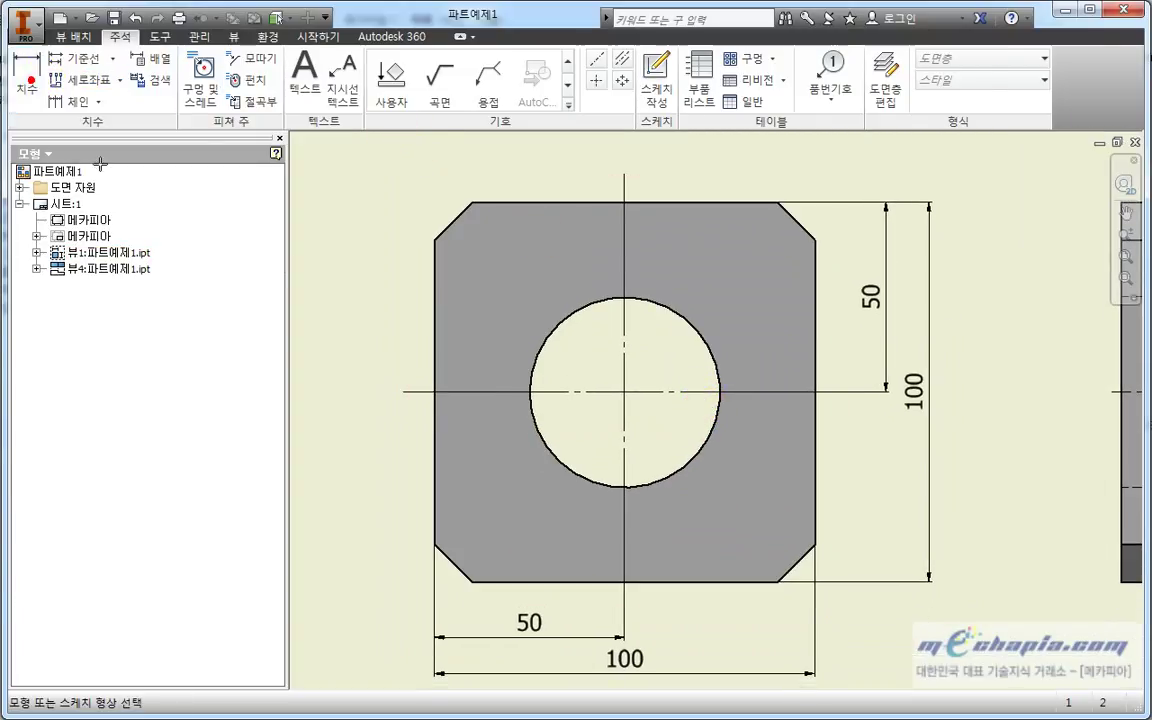
left_click(691, 322)
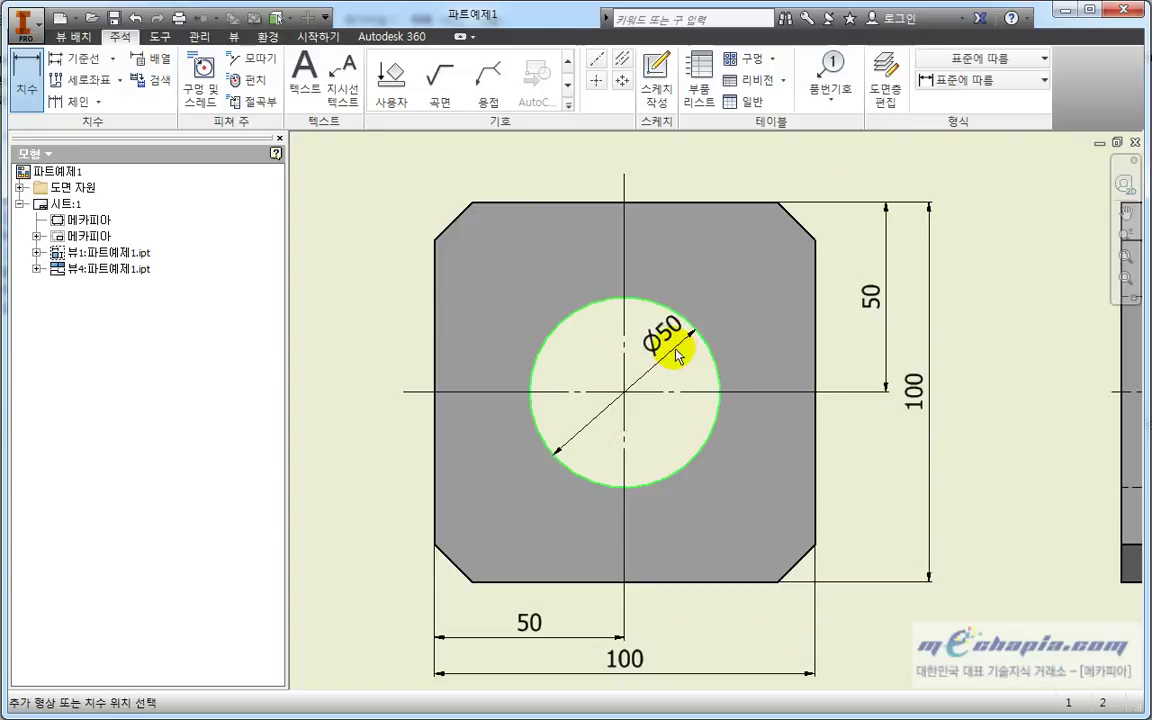
left_click(660, 370)
left_click(677, 430)
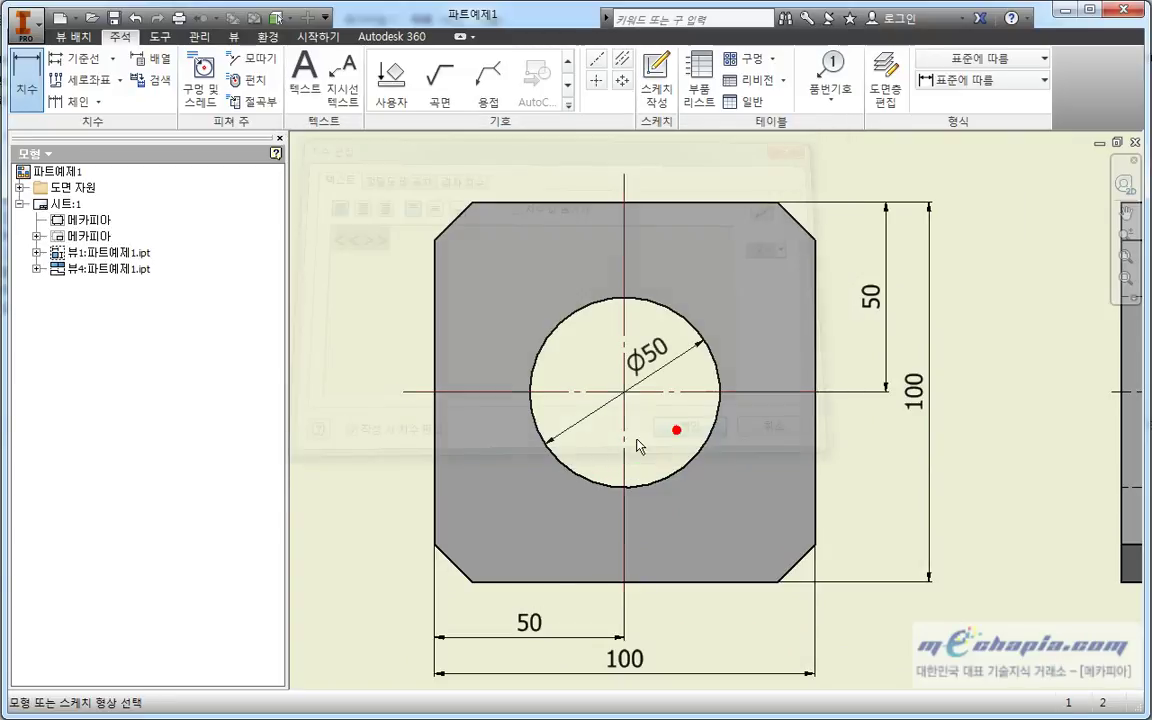
scroll(637, 440, "up", 3)
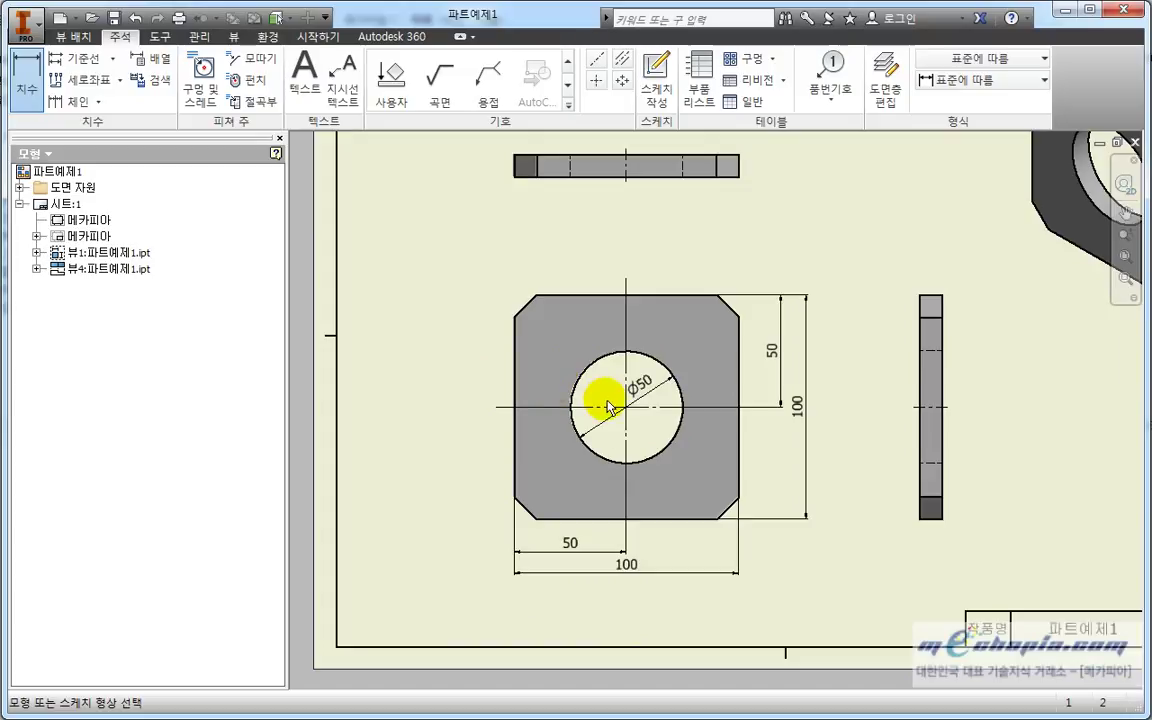
scroll(781, 550, "down", 3)
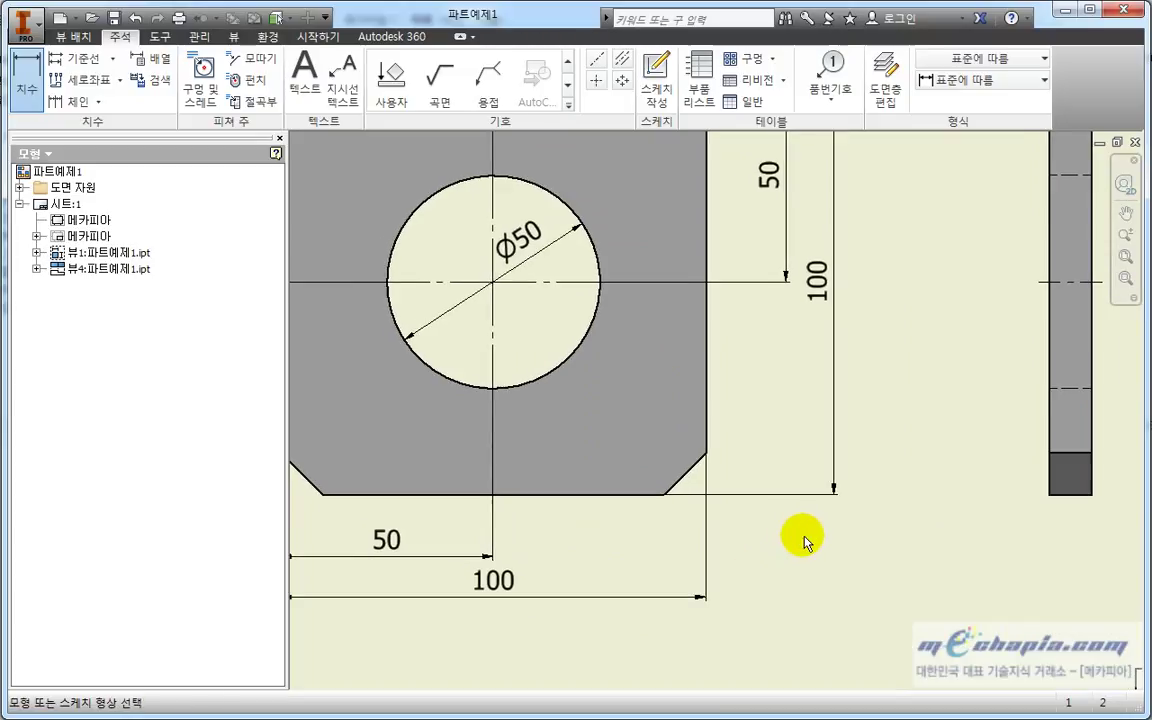
Add a C10 chamfer note to the lower-right chamfer, referenced to the bottom edge, placed below-right
left_click(261, 66)
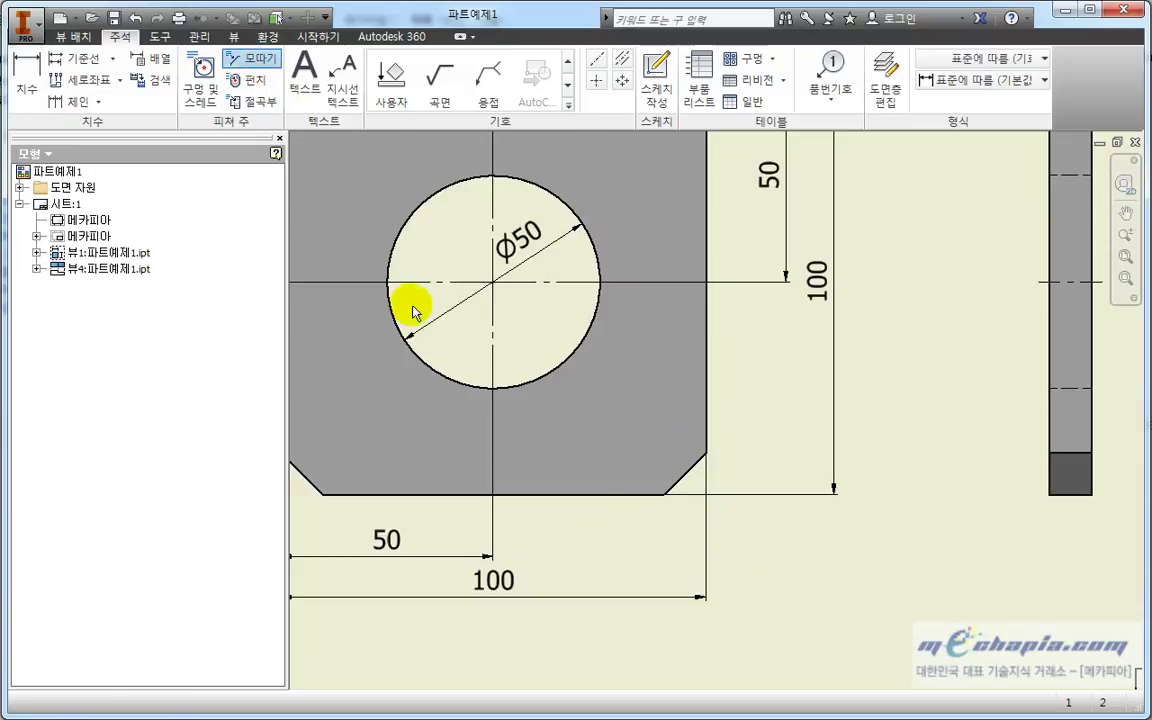
middle_click_drag(735, 565, 797, 545)
scroll(797, 545, "up", 3)
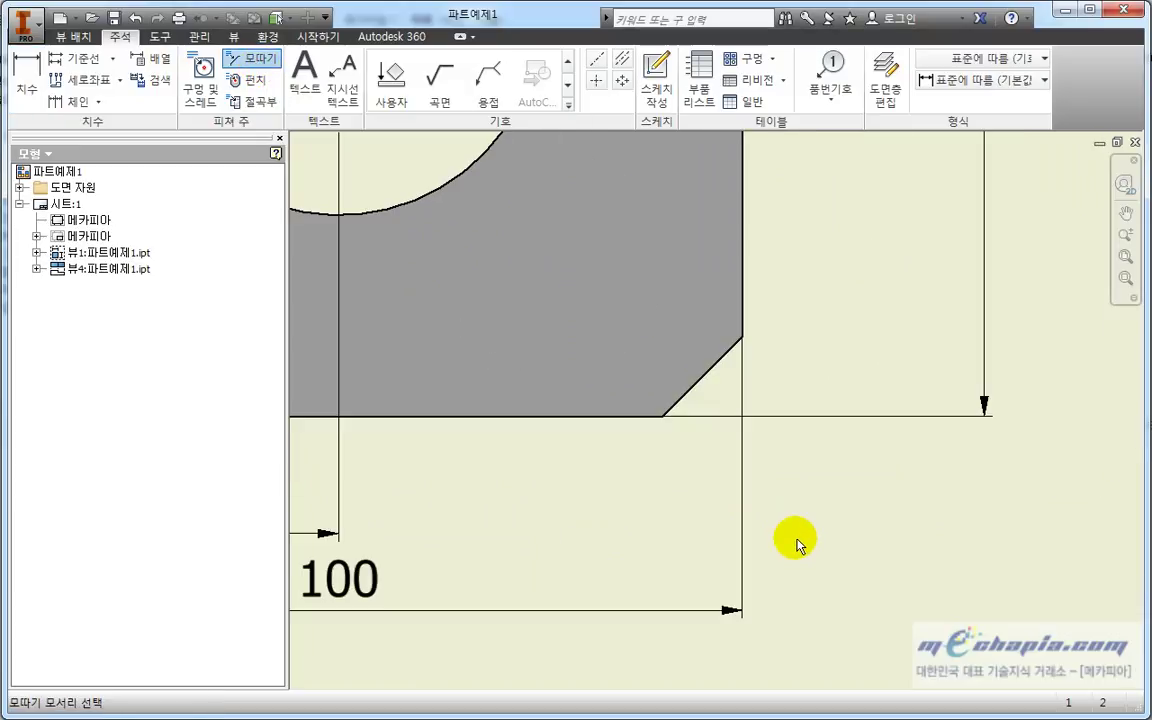
left_click(711, 377)
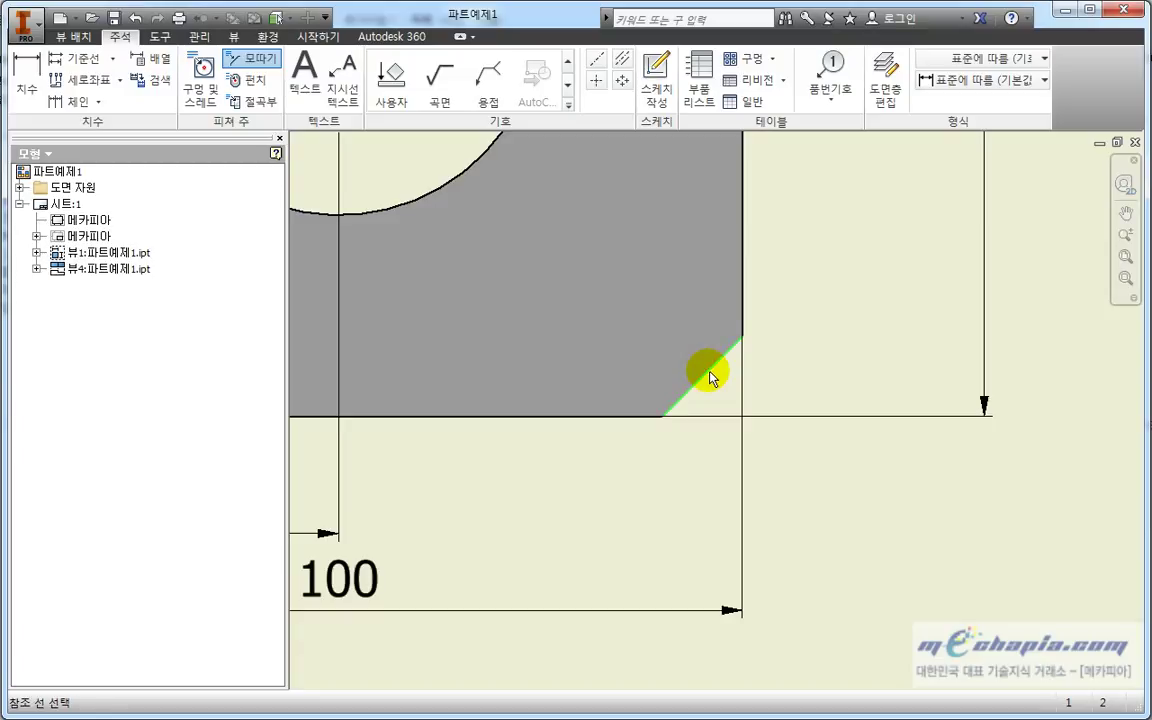
left_click(646, 412)
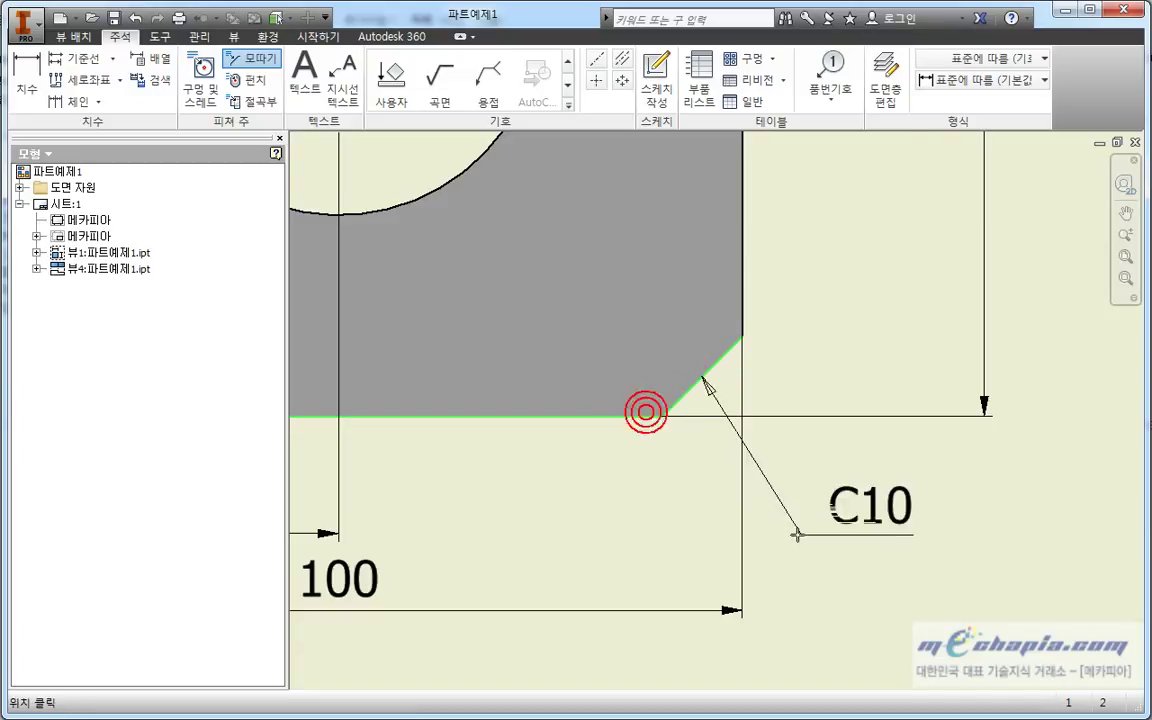
left_click_drag(797, 535, 847, 612)
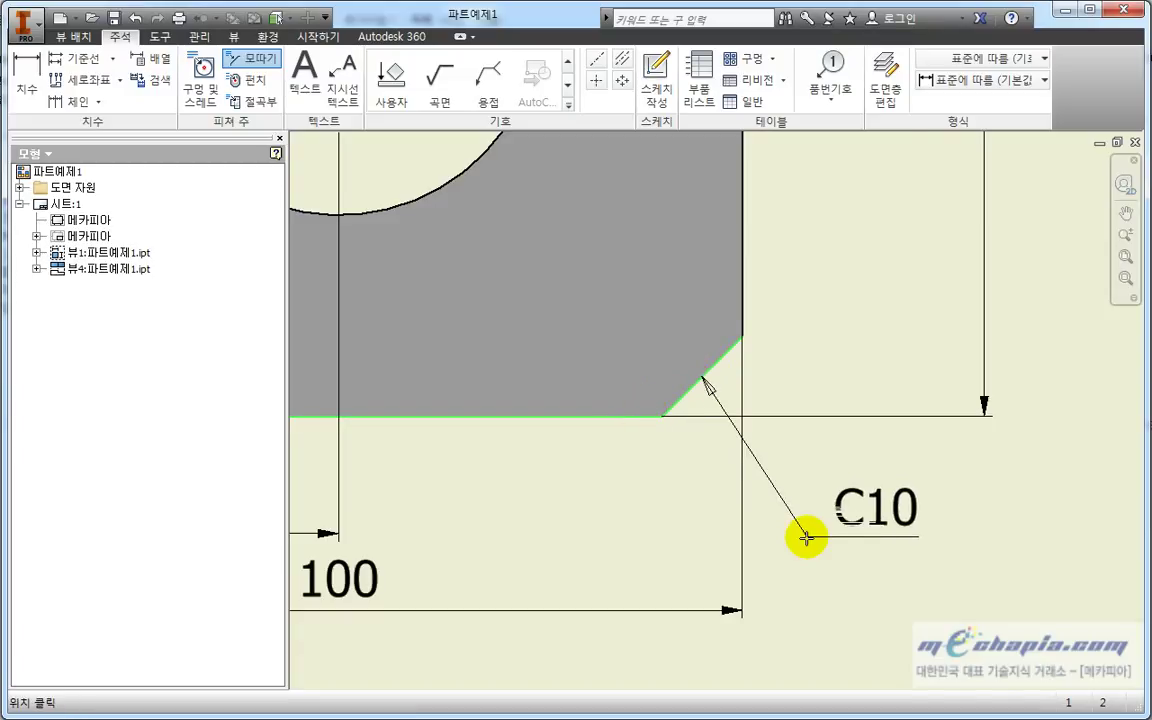
left_click(847, 612)
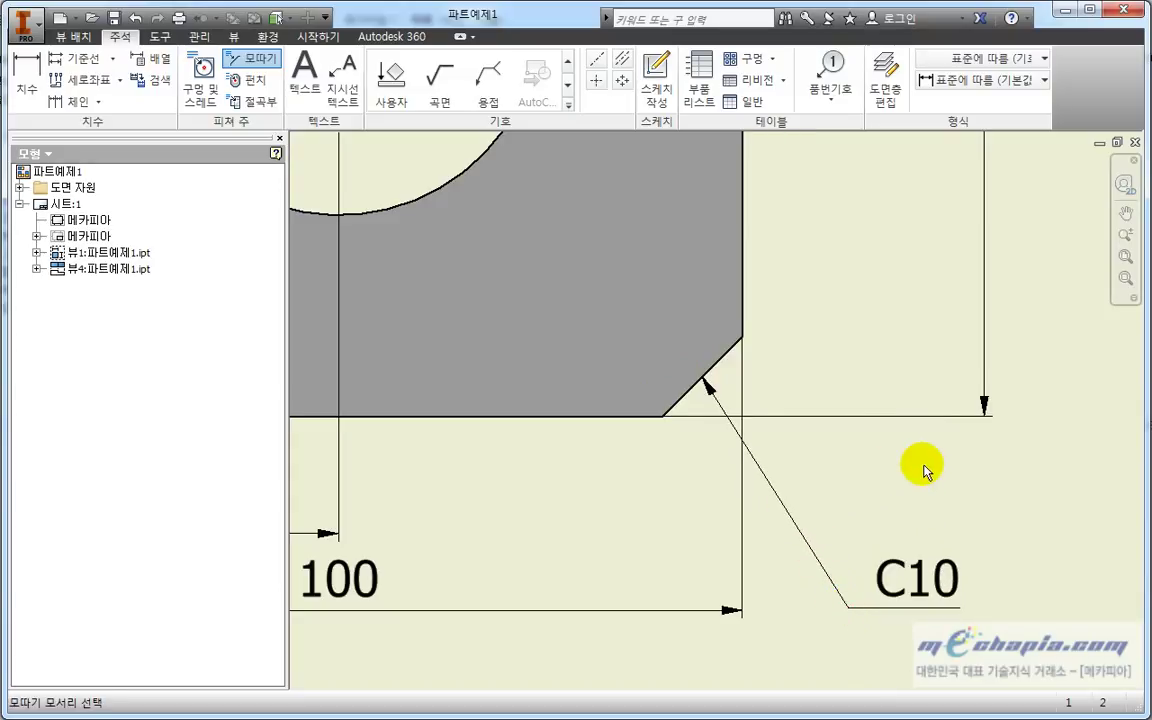
scroll(911, 472, "down", 2)
scroll(946, 465, "down", 2)
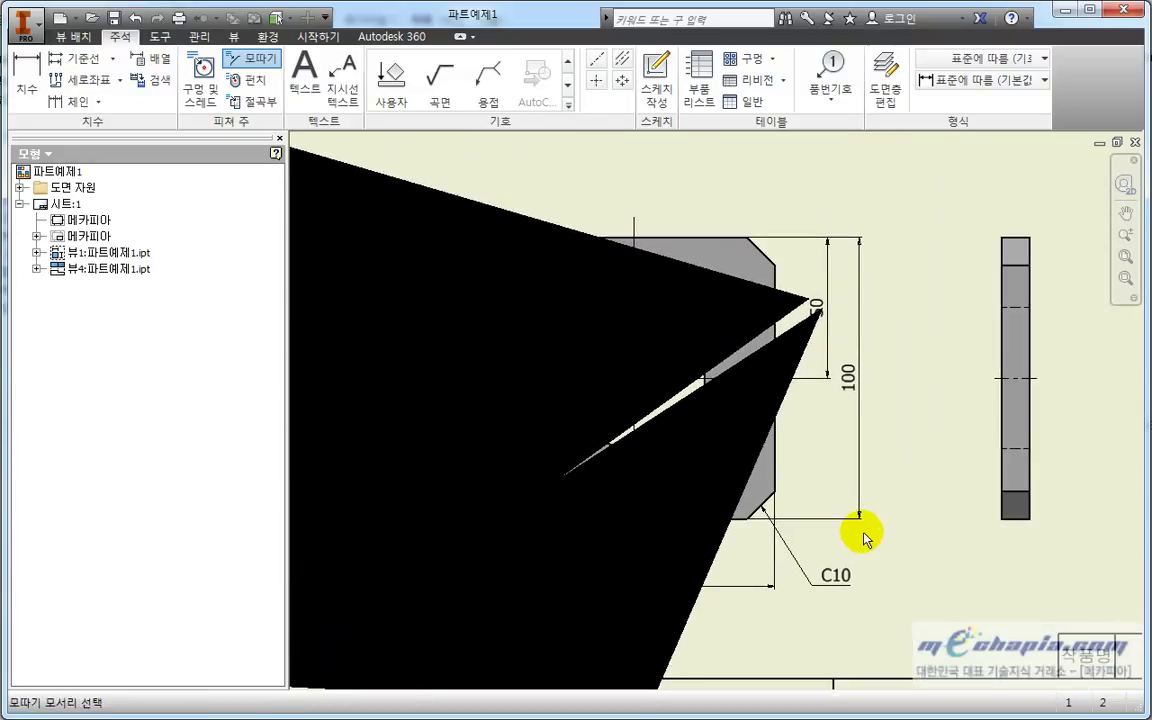
scroll(869, 535, "down", 3)
scroll(862, 540, "up", 4)
key("Escape")
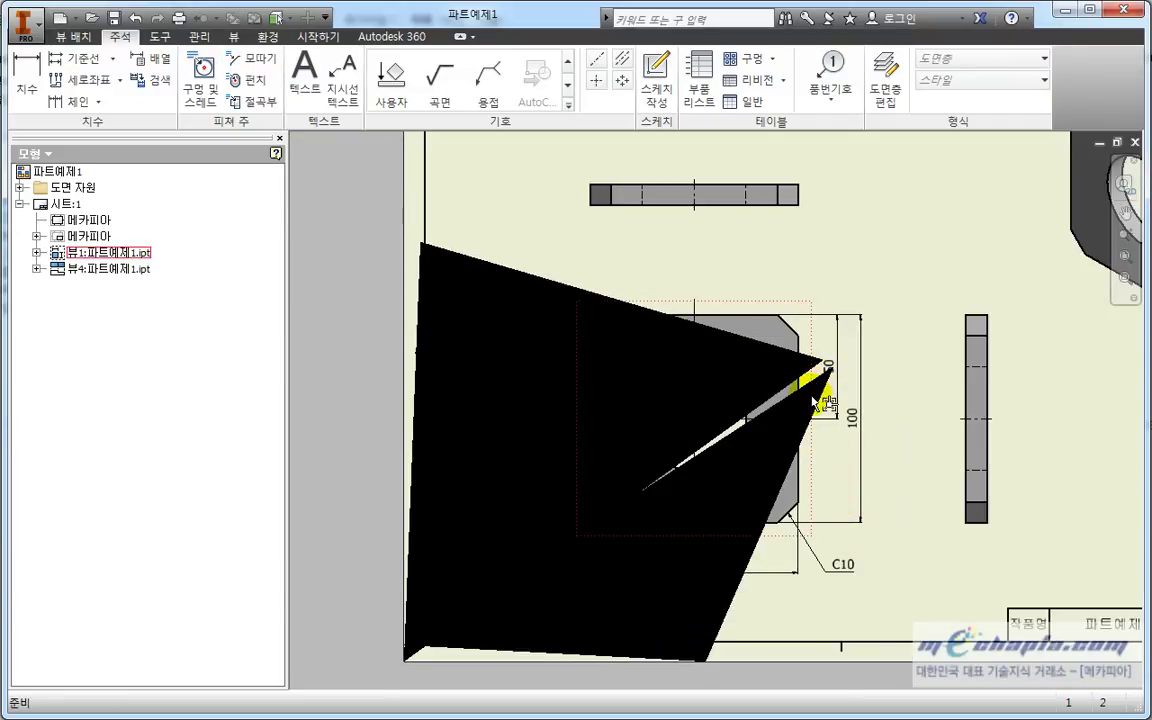
left_click(404, 650)
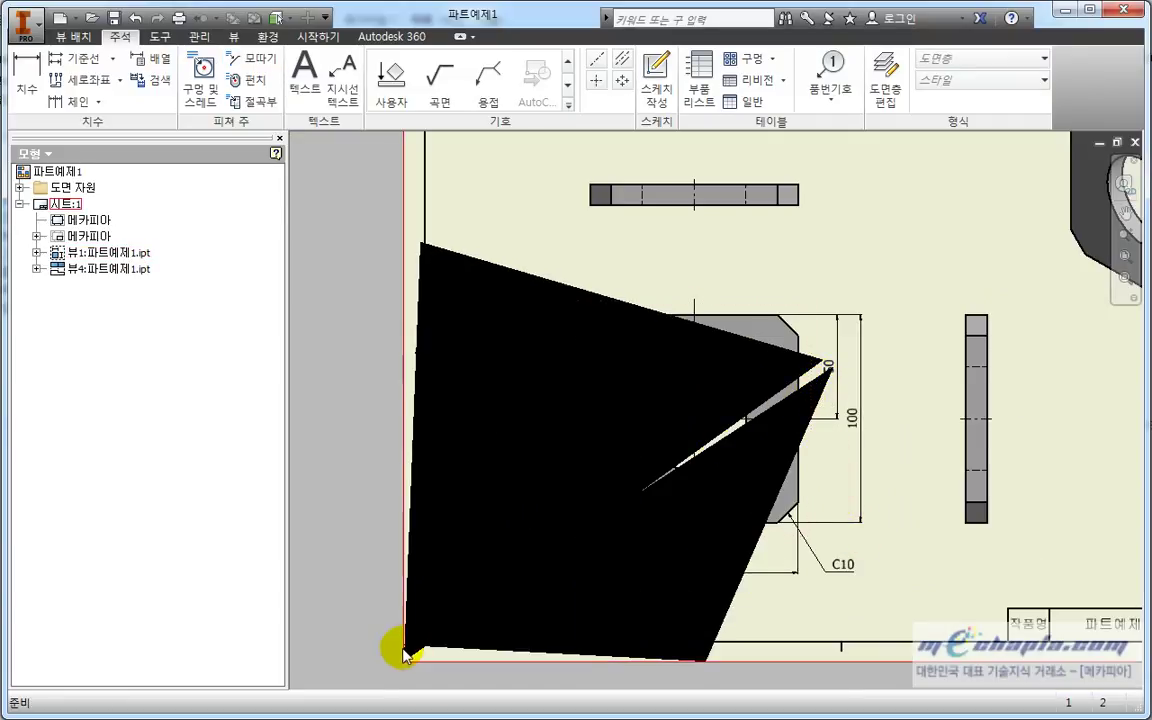
middle_click_drag(836, 360, 803, 362)
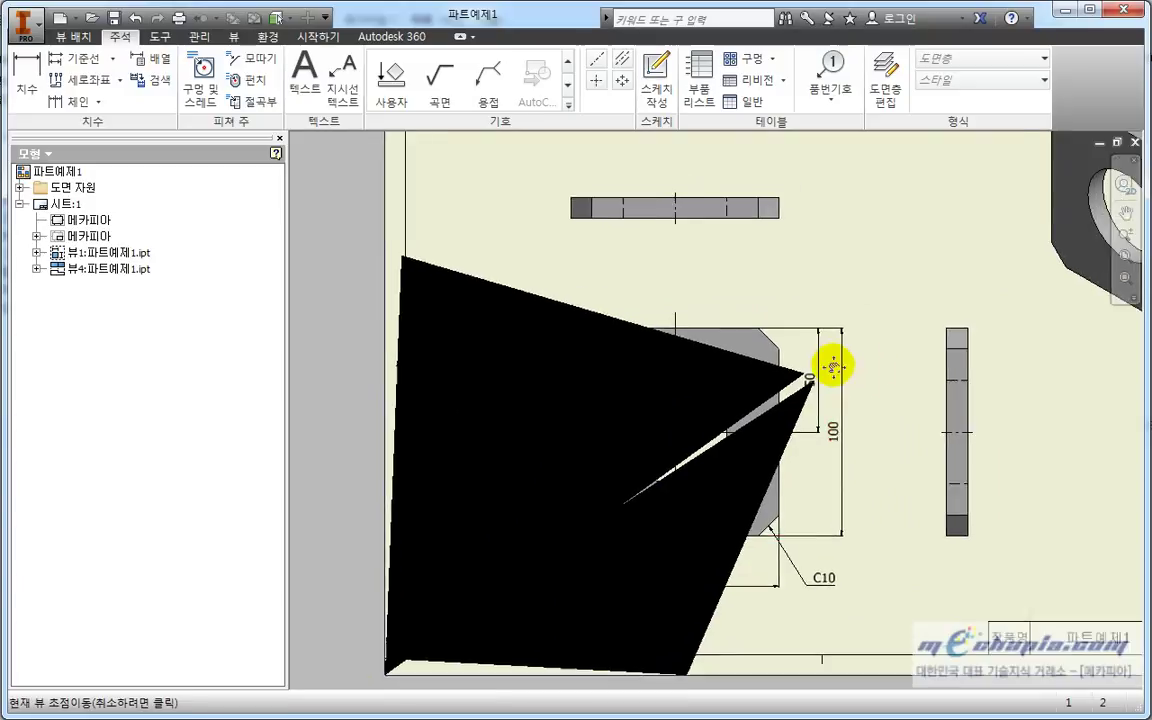
scroll(803, 362, "down", 2)
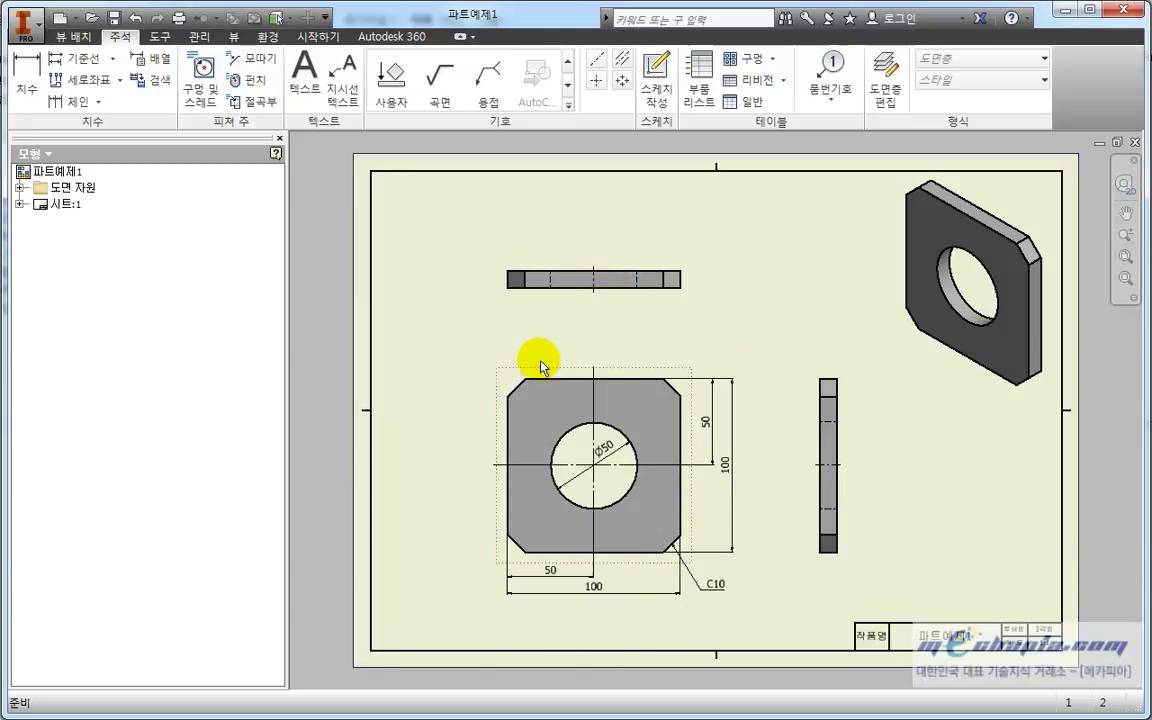
key("F2")
left_click_drag(471, 378, 480, 381)
key("Escape")
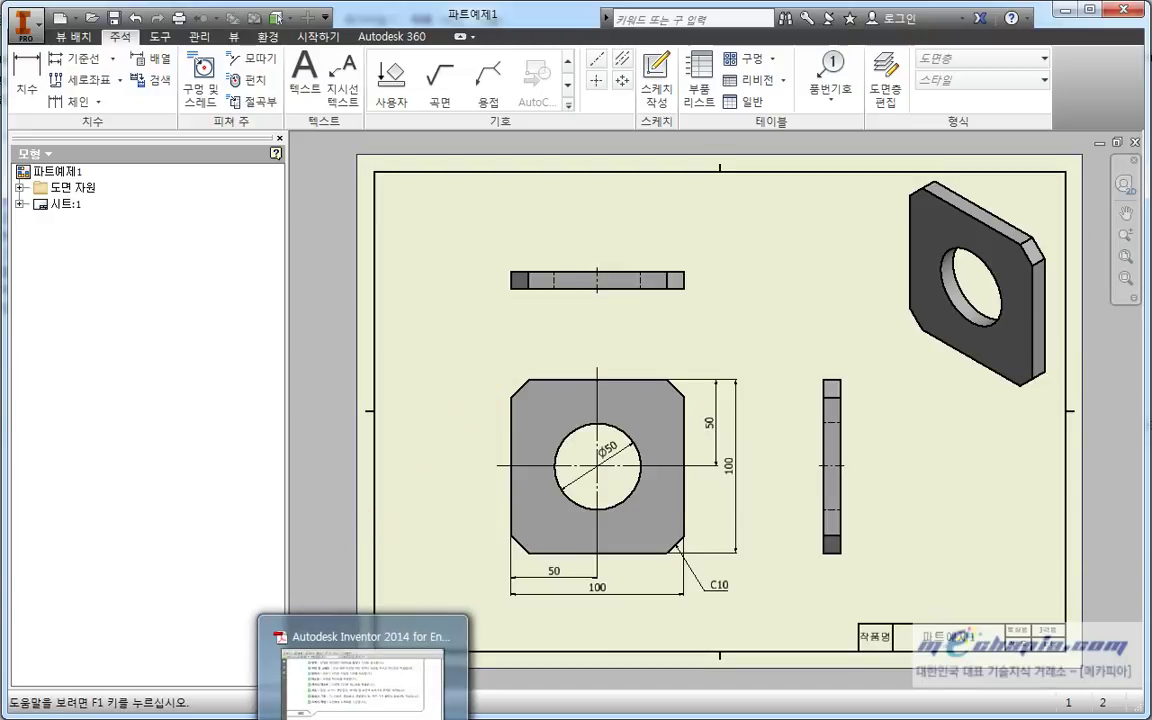
Switch to the tutorial PDF and scroll to Lesson 3, 치수 스타일 수정하기
left_click(362, 675)
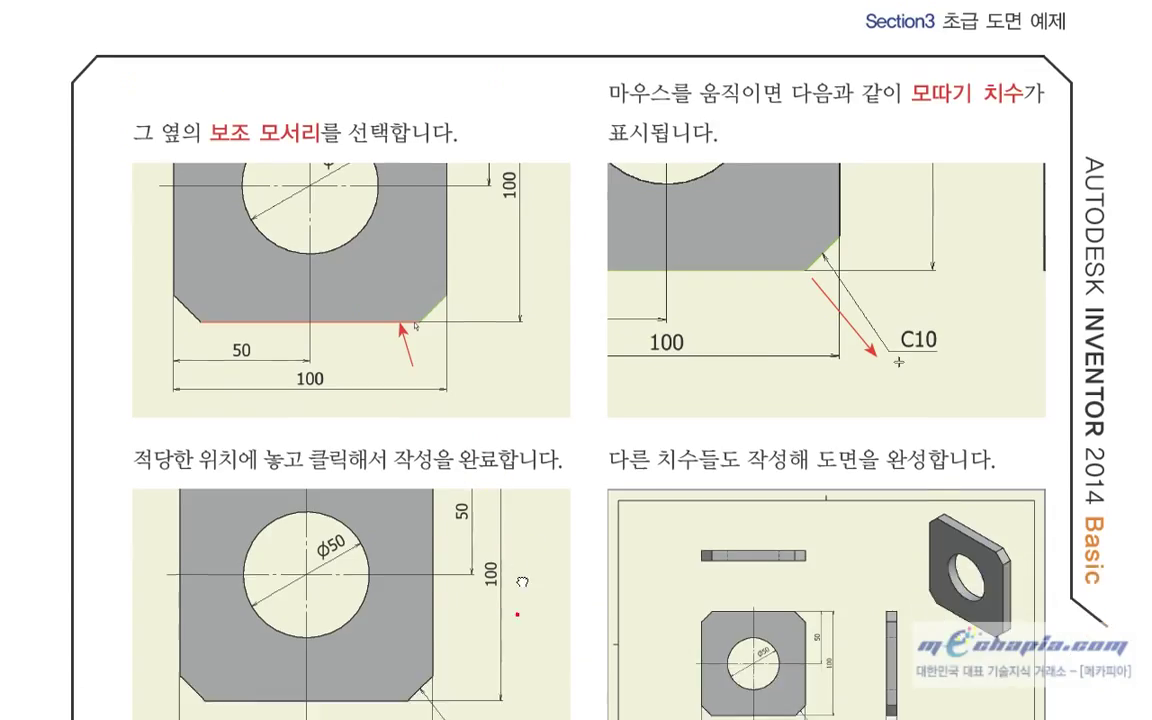
left_click_drag(517, 614, 575, 266)
left_click_drag(572, 615, 560, 211)
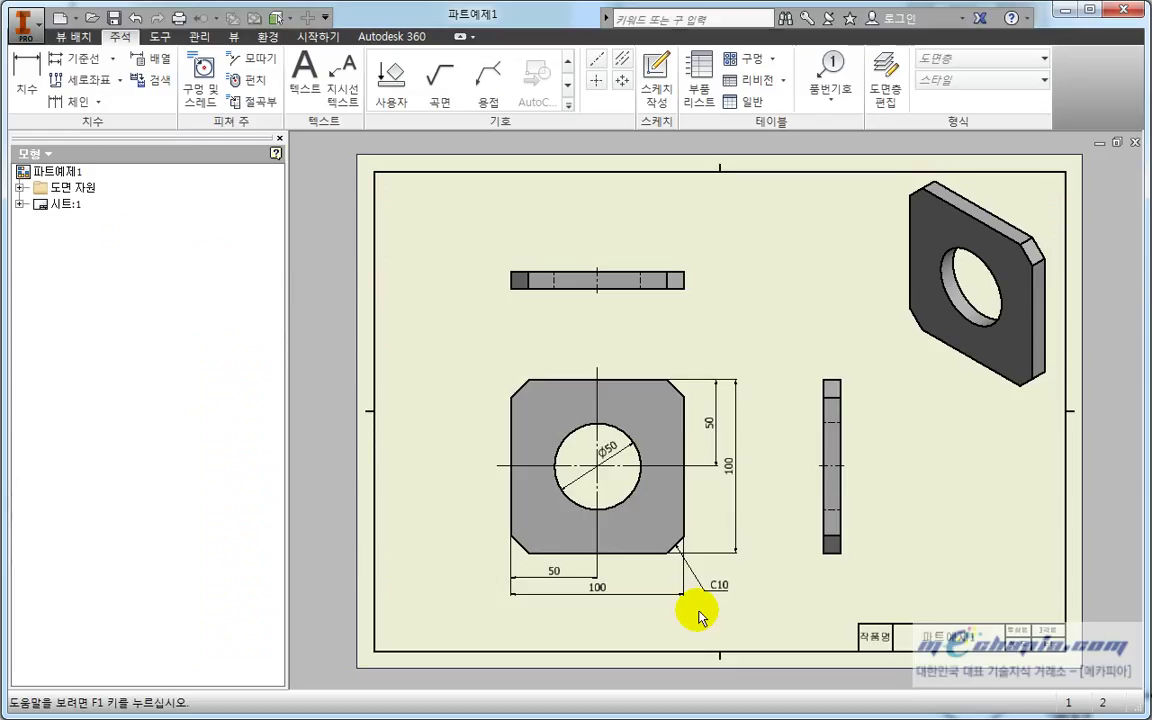
scroll(720, 600, "down", 3)
scroll(745, 580, "down", 3)
scroll(738, 522, "down", 2)
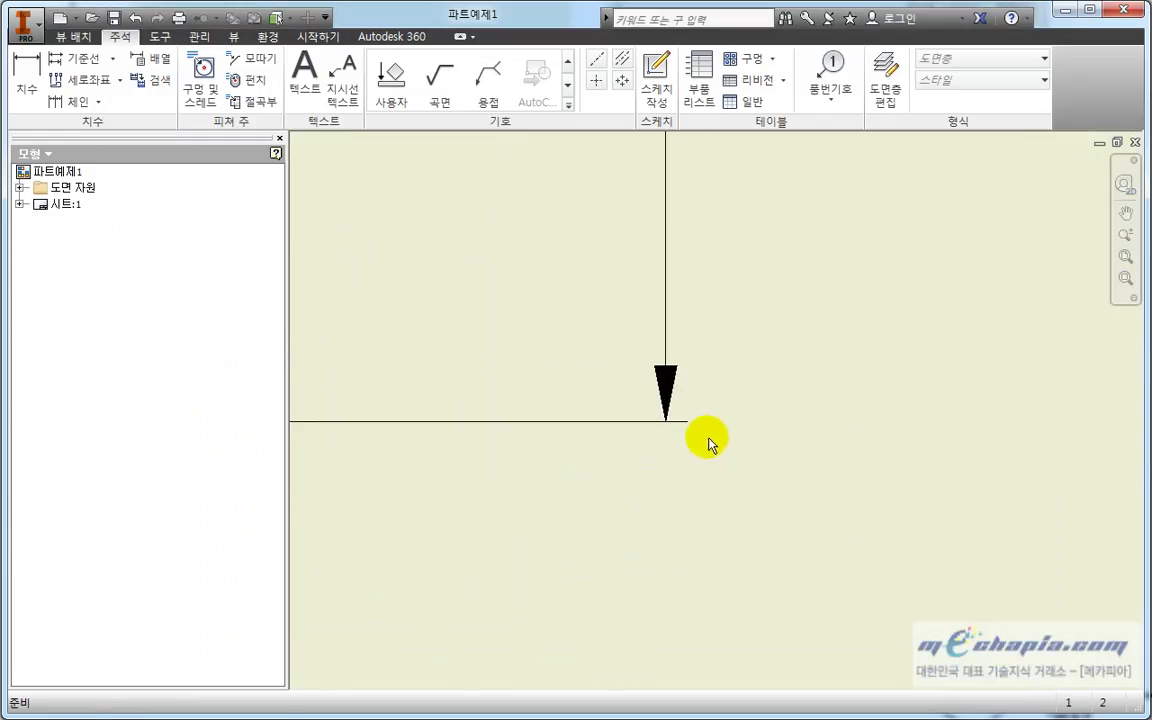
left_click(690, 430)
scroll(712, 478, "down", 1)
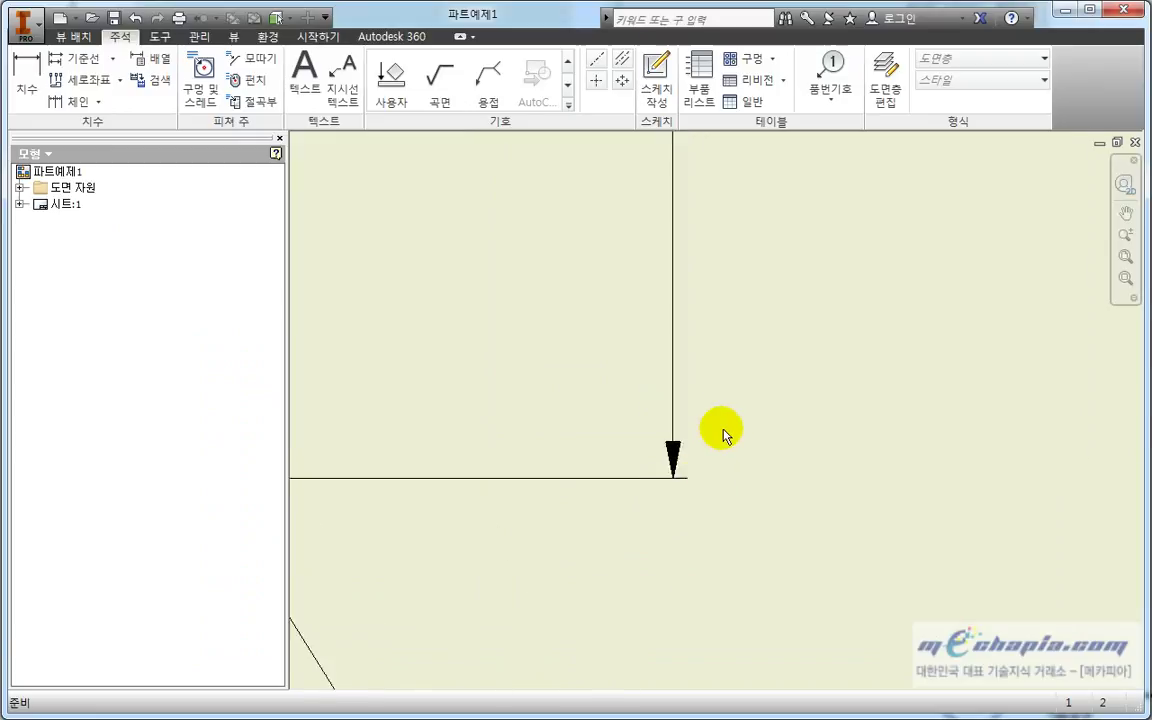
scroll(720, 440, "down", 1)
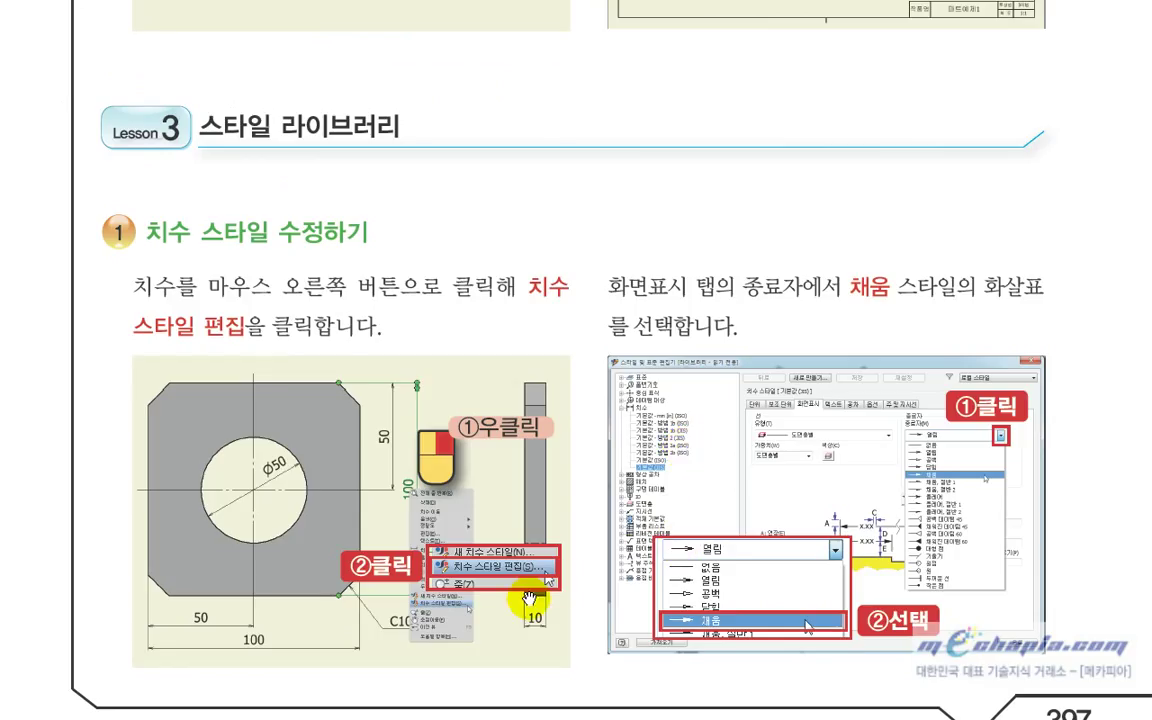
Scroll the Lesson 3 PDF pages to read the filled-arrowhead dimension style steps
scroll(600, 590, "down", 2)
scroll(602, 400, "down", 4)
scroll(570, 580, "down", 3)
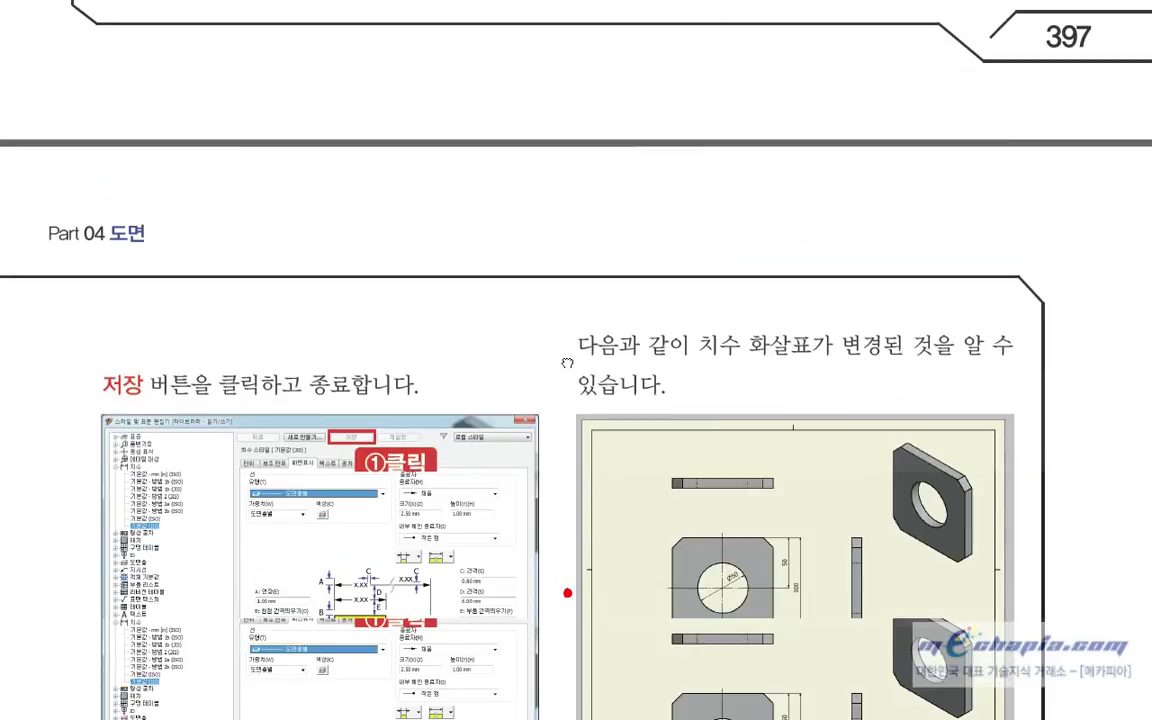
scroll(580, 580, "up", 3)
scroll(520, 515, "up", 3)
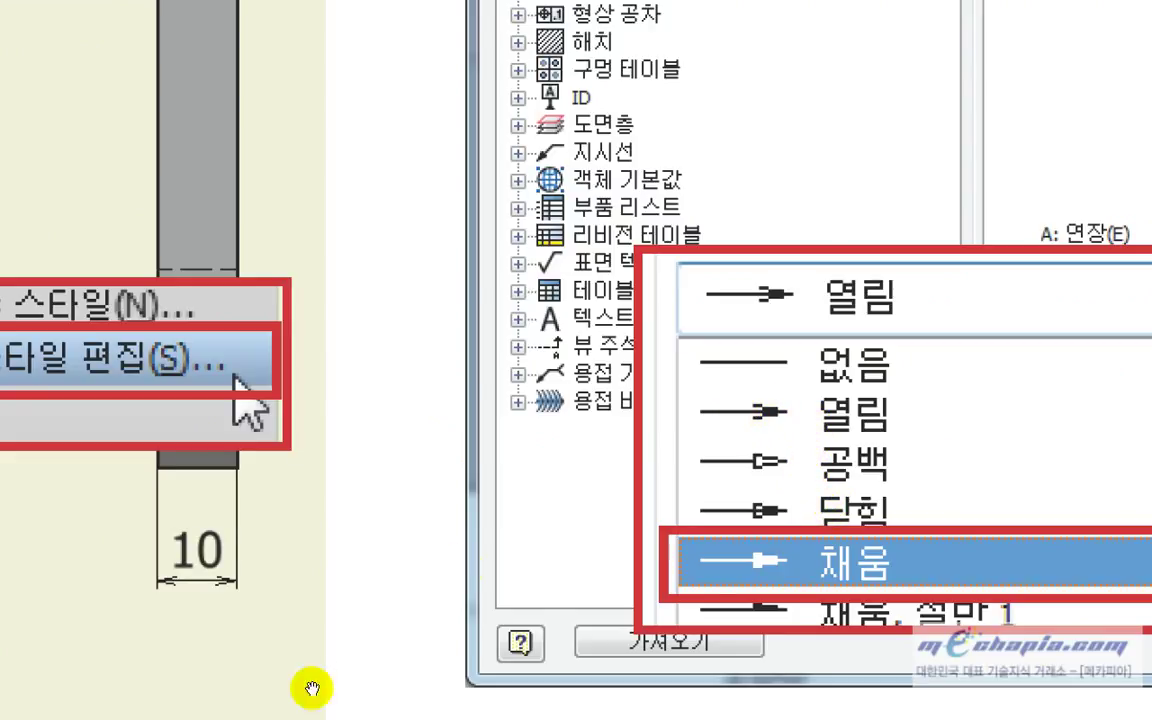
scroll(469, 454, "down", 2)
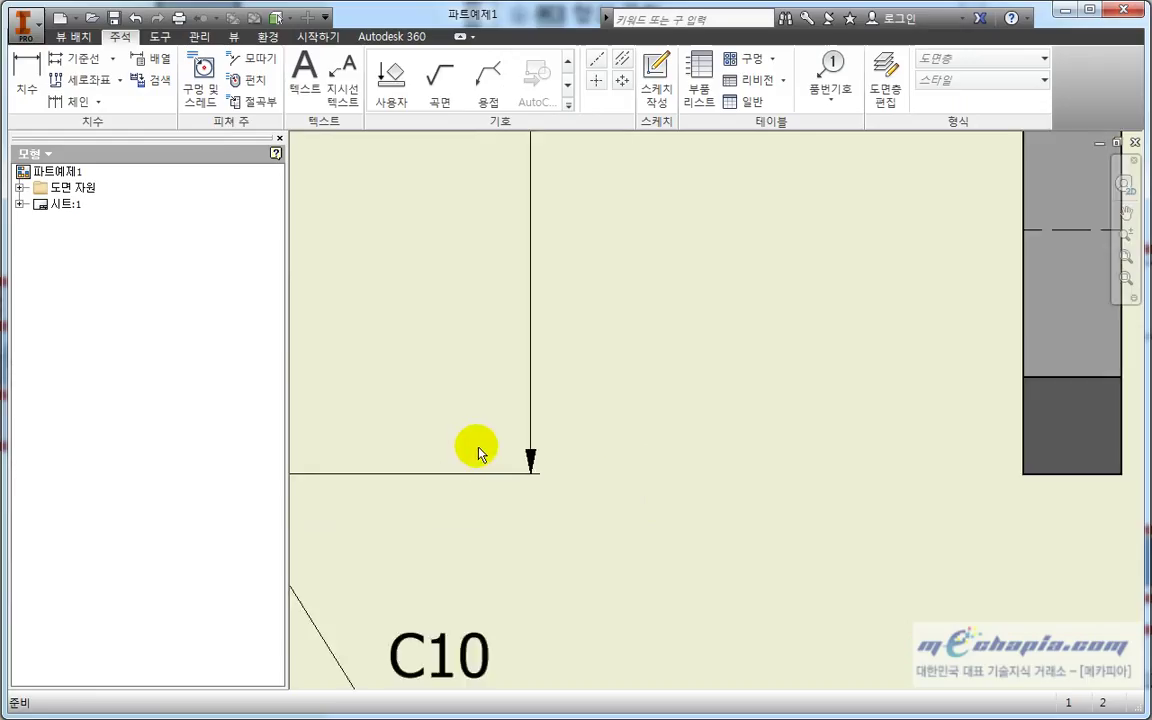
scroll(469, 420, "down", 2)
scroll(465, 388, "down", 2)
middle_click_drag(659, 472, 784, 470)
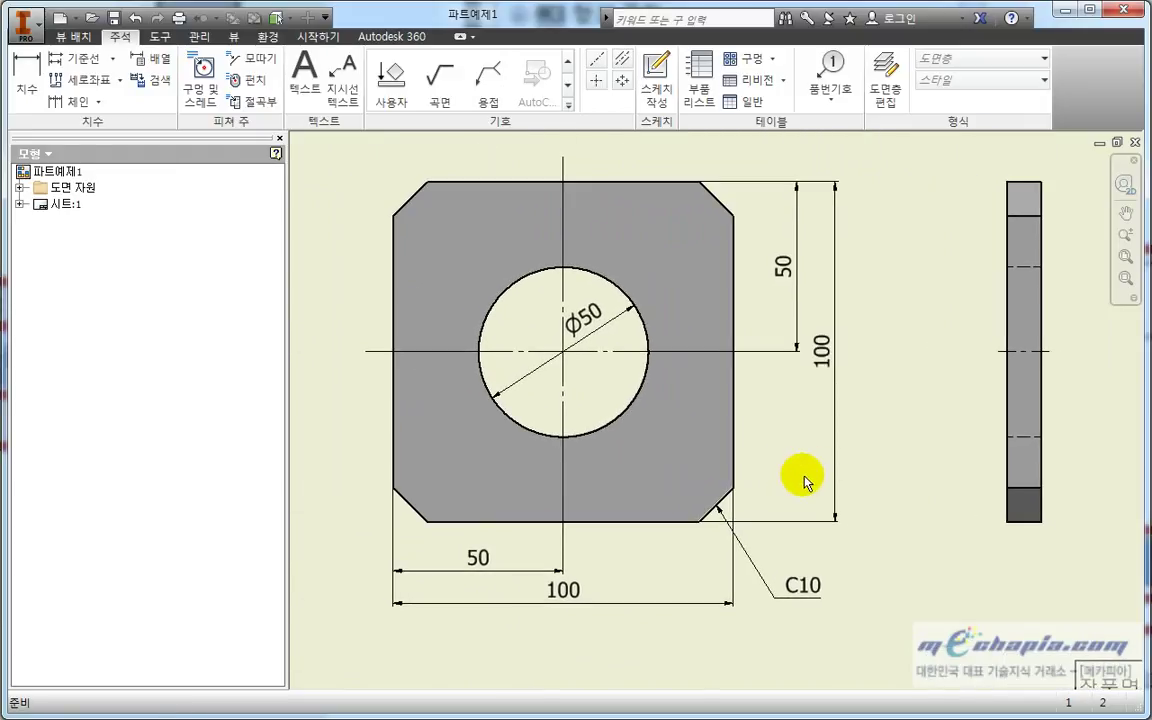
Set the 기본값 (JIS) dimension style's terminator to 채움 (filled) and begin editing its leader style
right_click(830, 356)
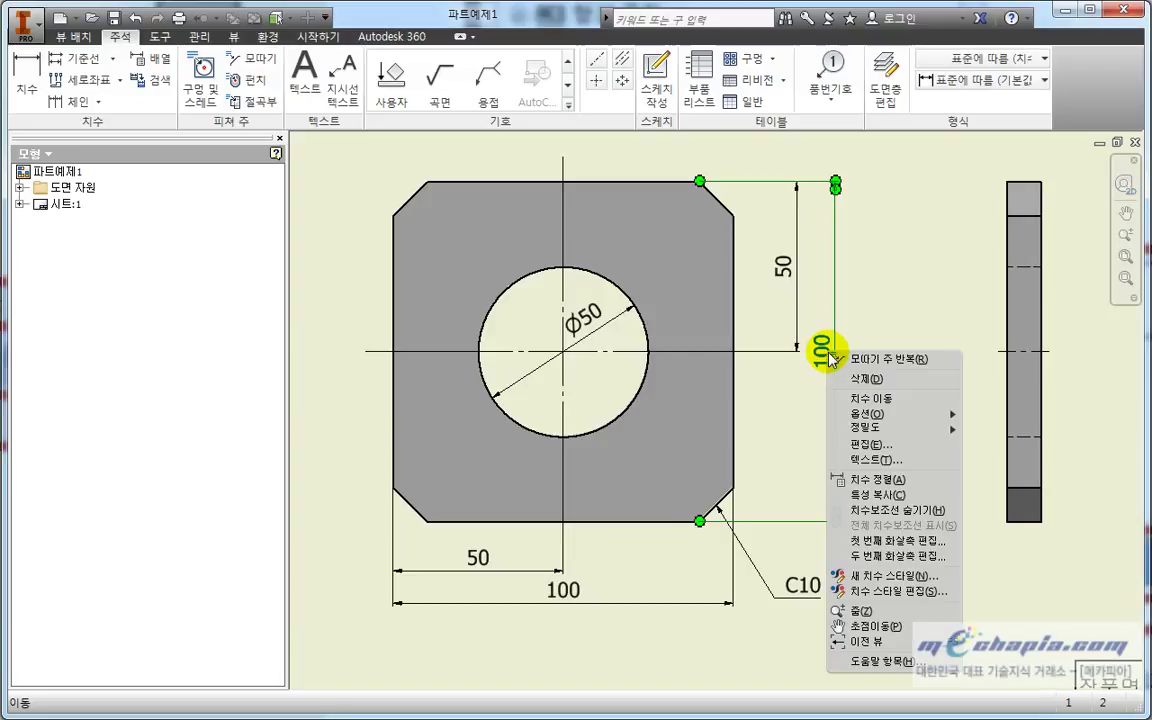
left_click(884, 593)
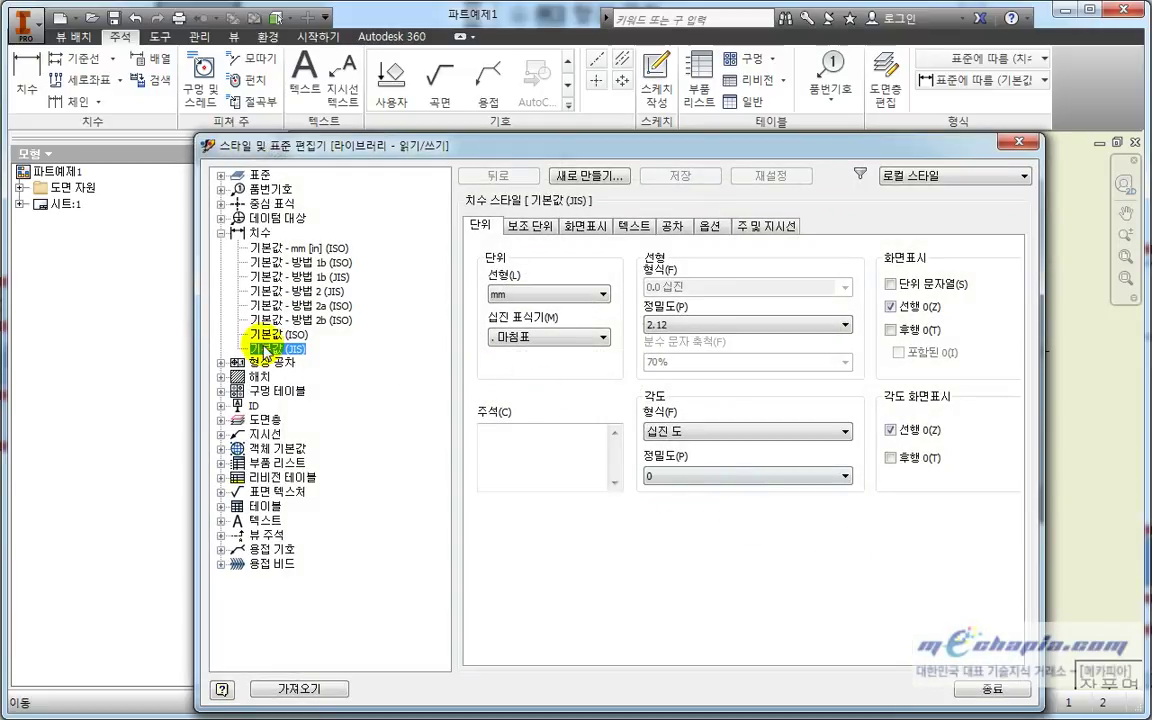
left_click(543, 228)
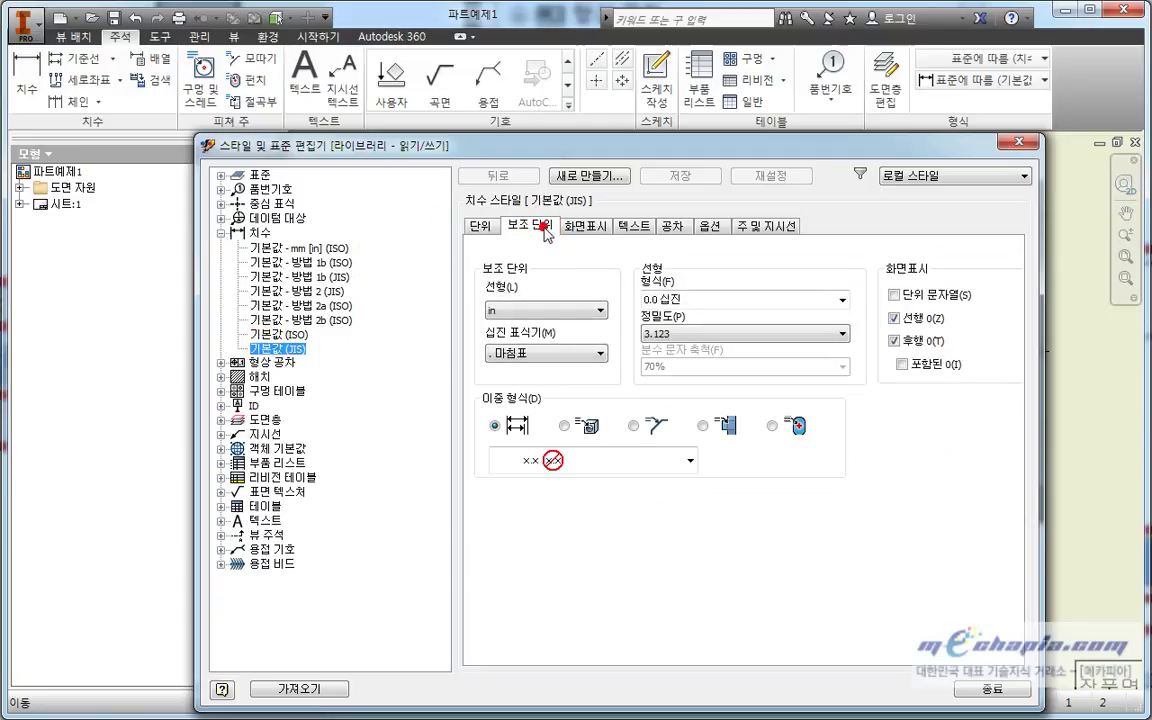
left_click(600, 228)
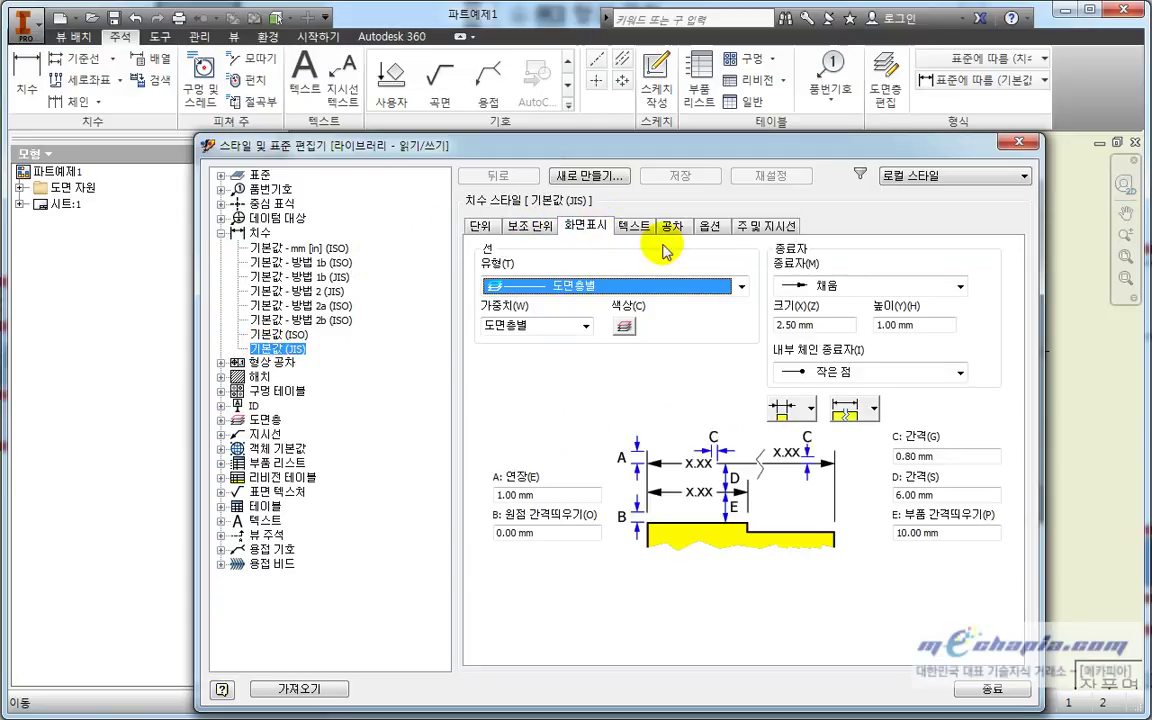
left_click(836, 287)
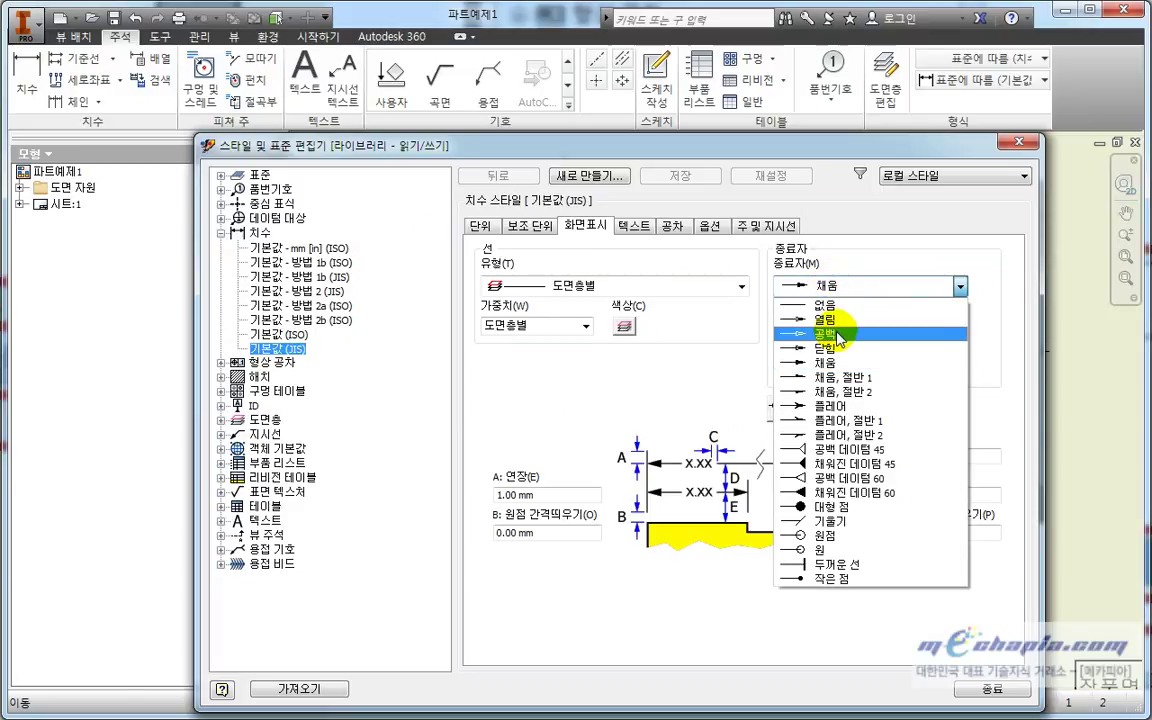
left_click(836, 320)
left_click(843, 288)
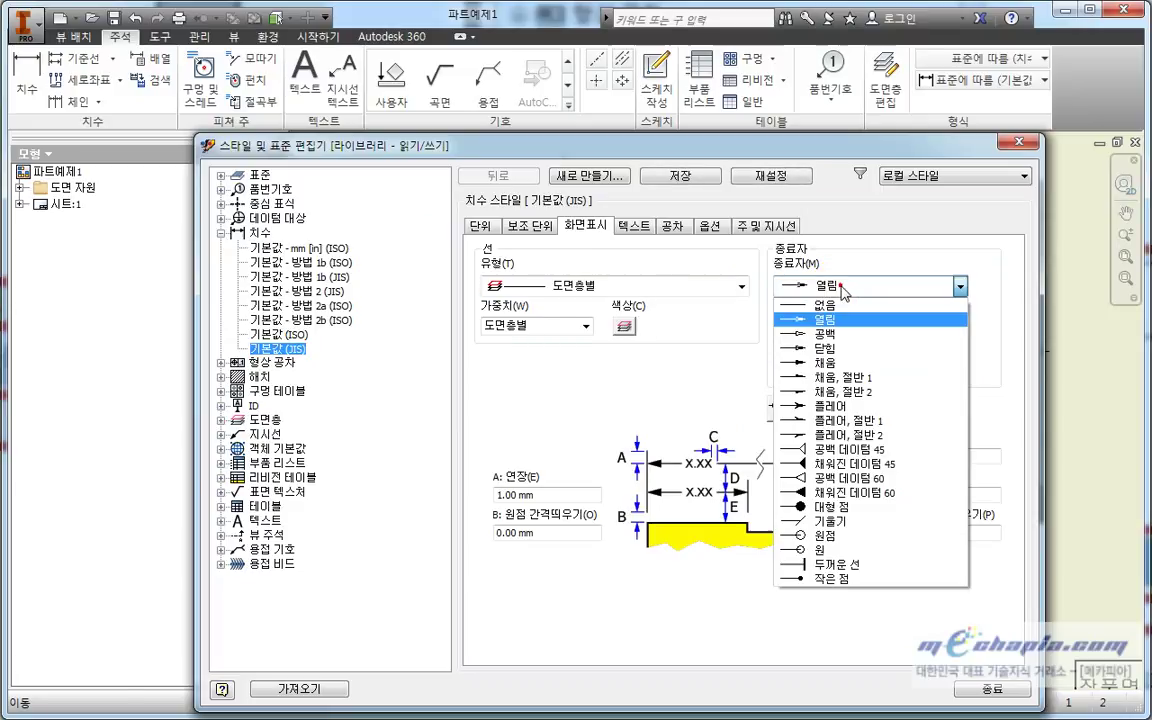
left_click(838, 363)
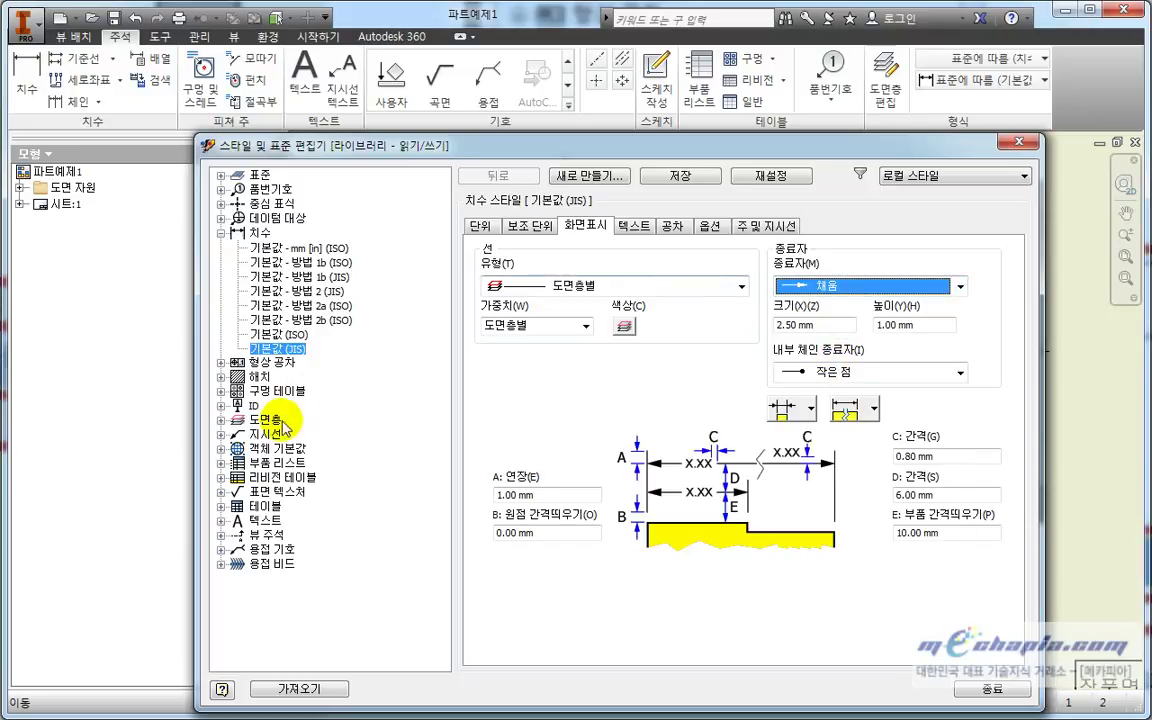
left_click(752, 226)
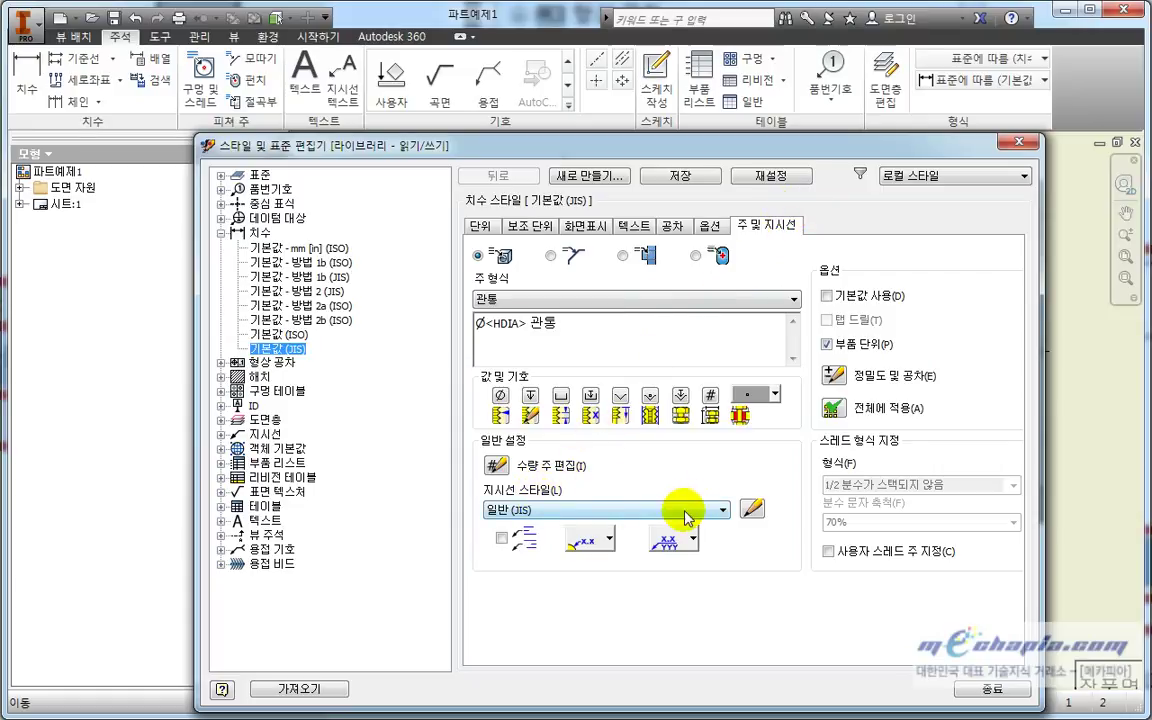
left_click(751, 511)
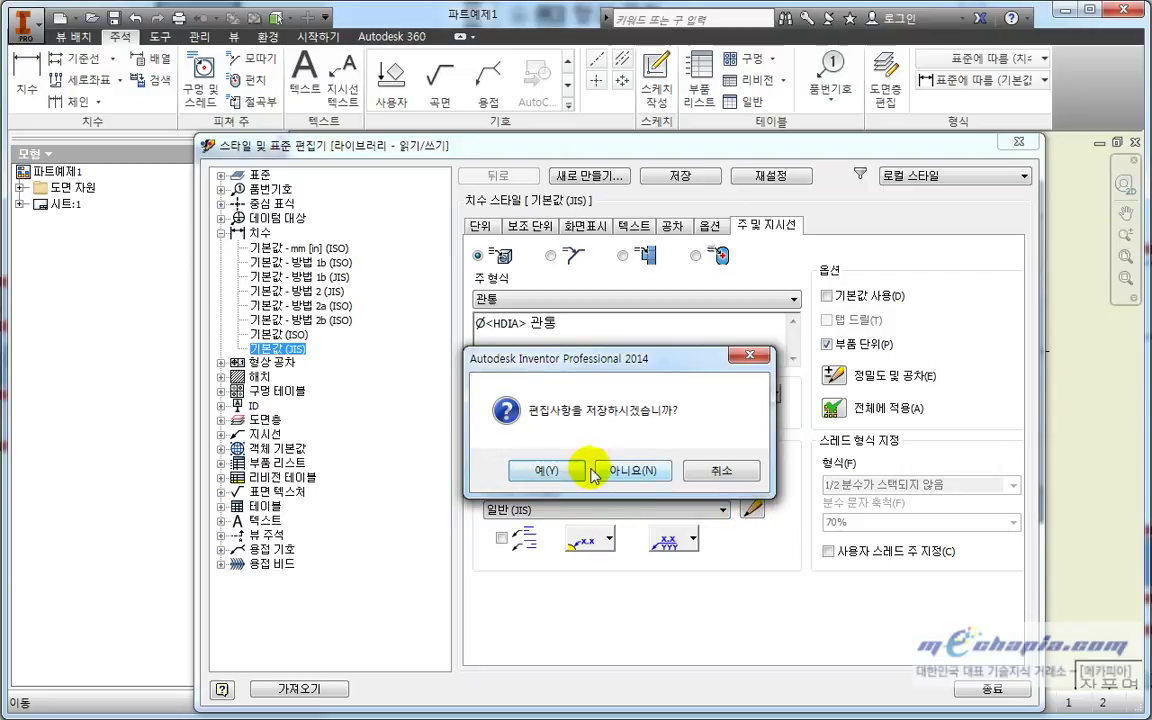
Keep the 일반 (JIS) leader style's arrowhead as 채움 and close the Style Editor
left_click(580, 470)
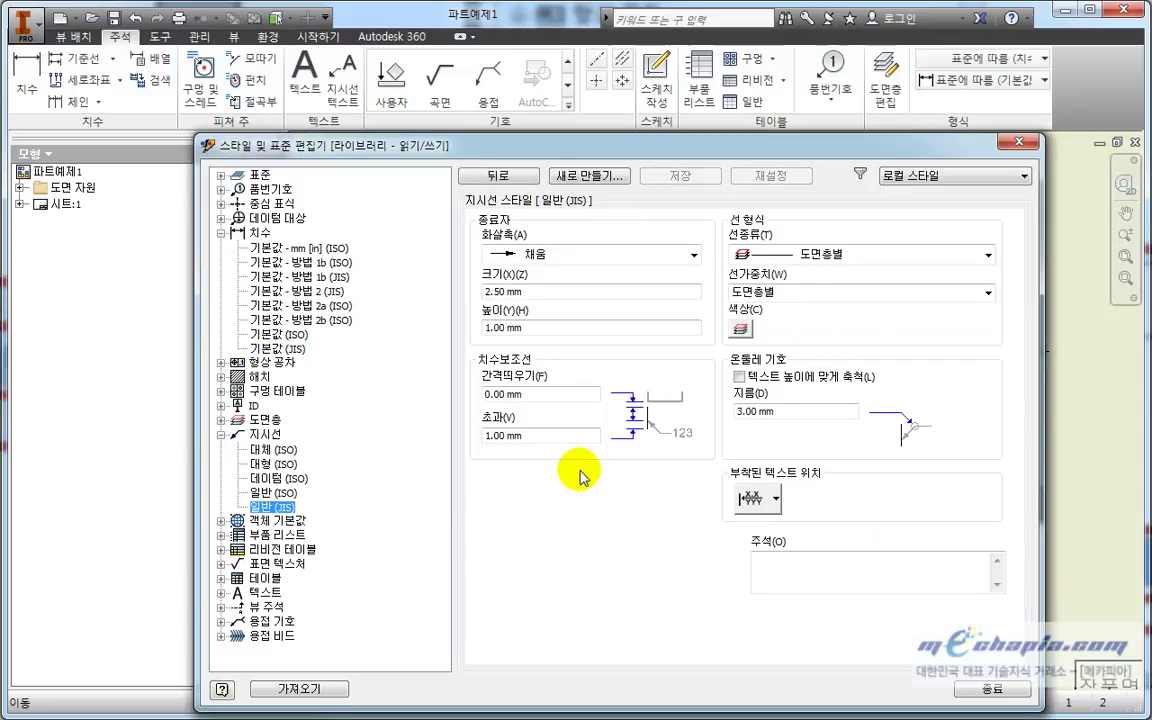
left_click(535, 255)
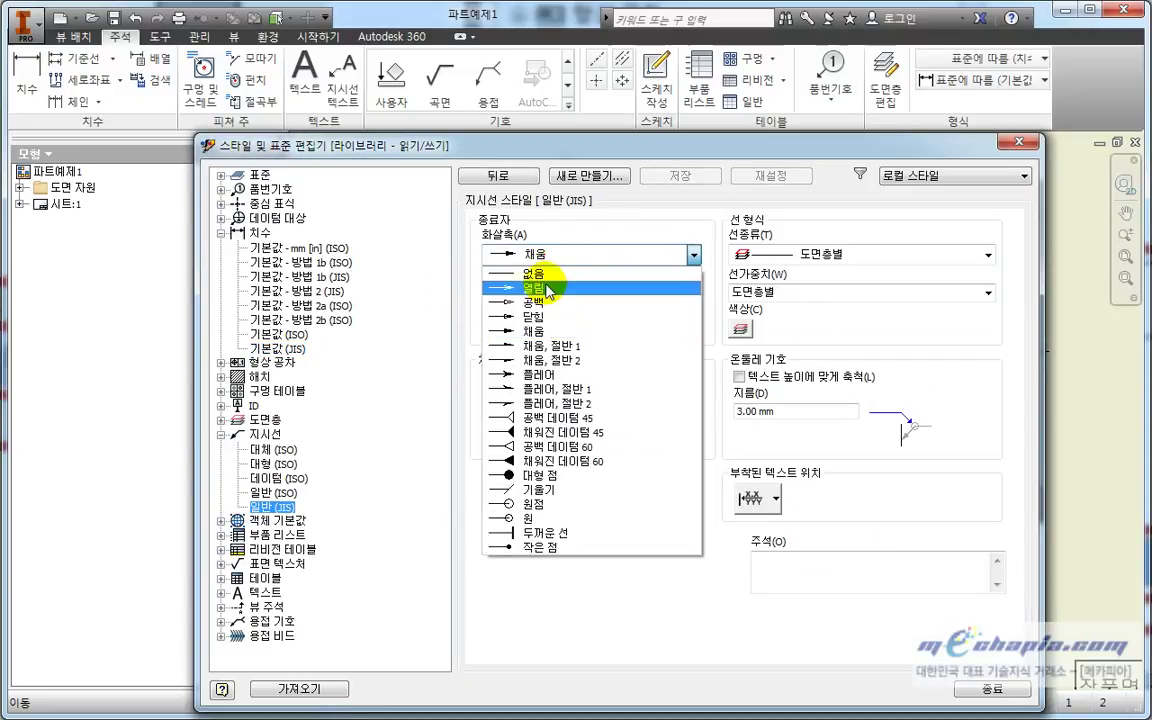
left_click(805, 662)
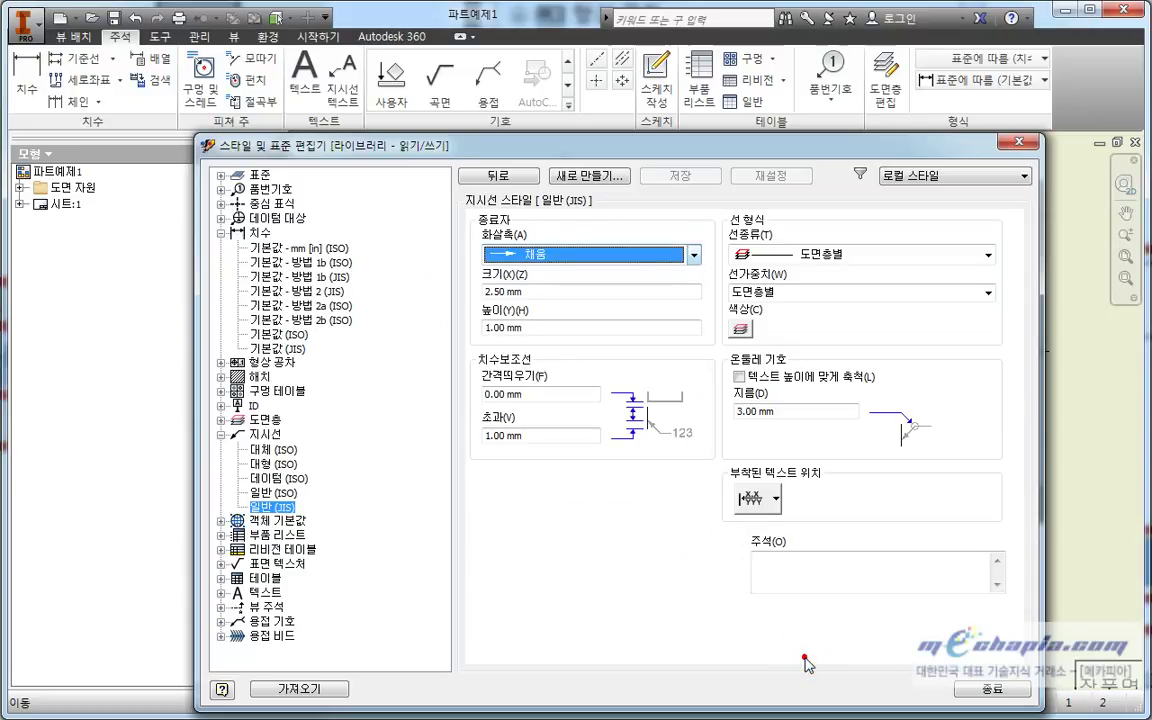
left_click(1021, 142)
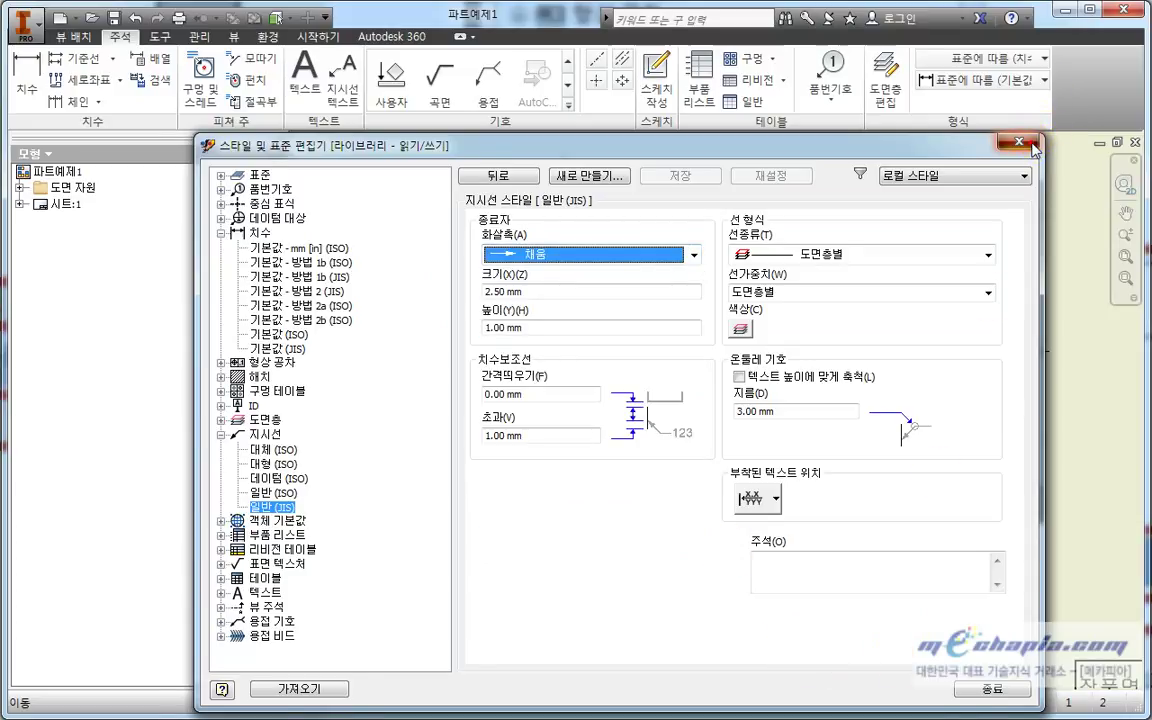
left_click(874, 347)
Use 관리 > 스타일 및 표준 > 저장 to save the edited styles to the library
middle_click_drag(874, 352, 887, 373)
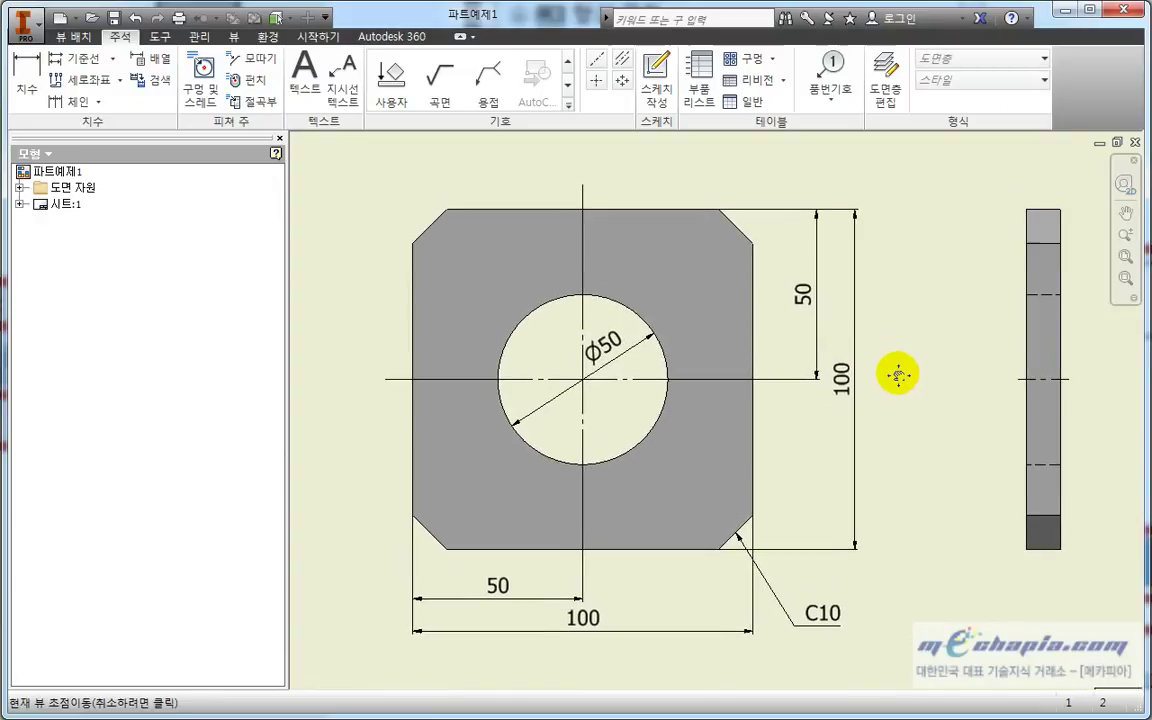
left_click(200, 36)
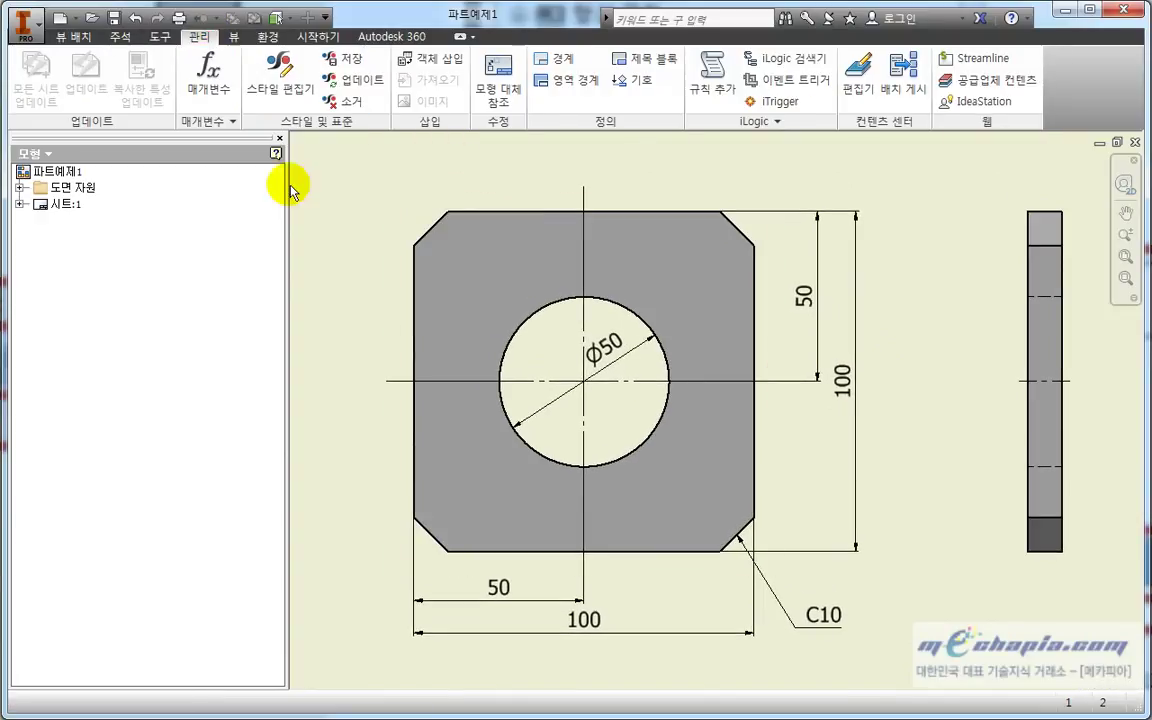
left_click(356, 60)
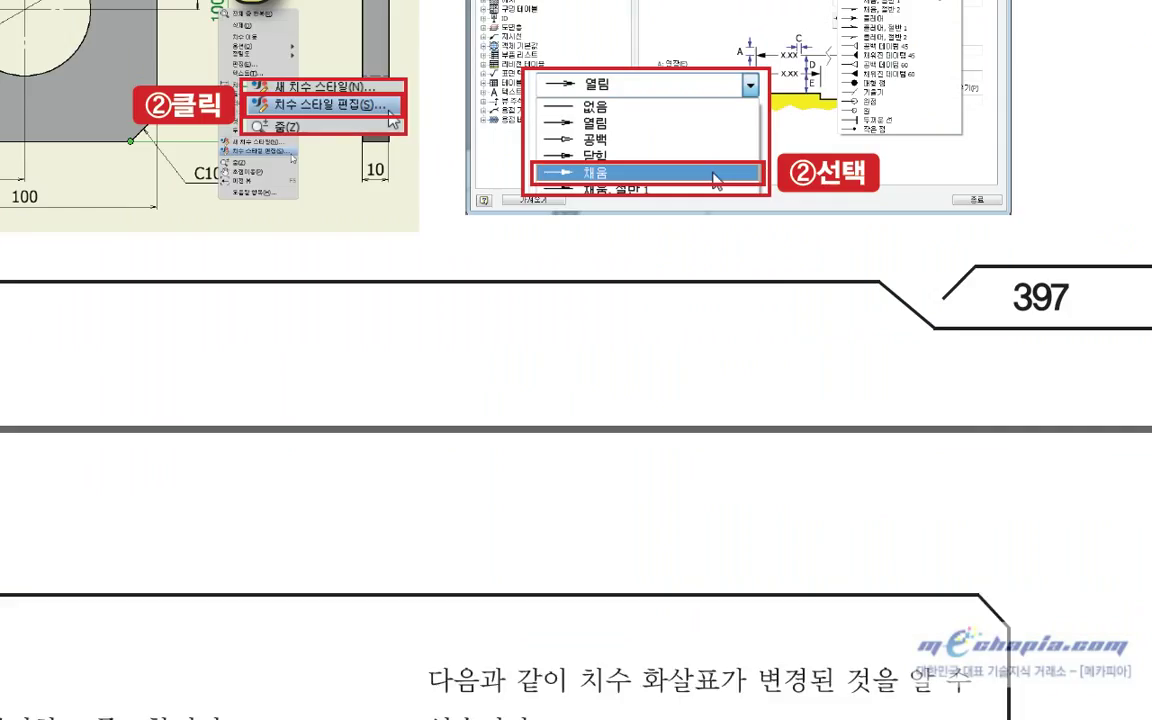
Scroll through PDF pages 397–398 to the 스타일 라이브러리에 저장하기 section
scroll(497, 306, "down", 3)
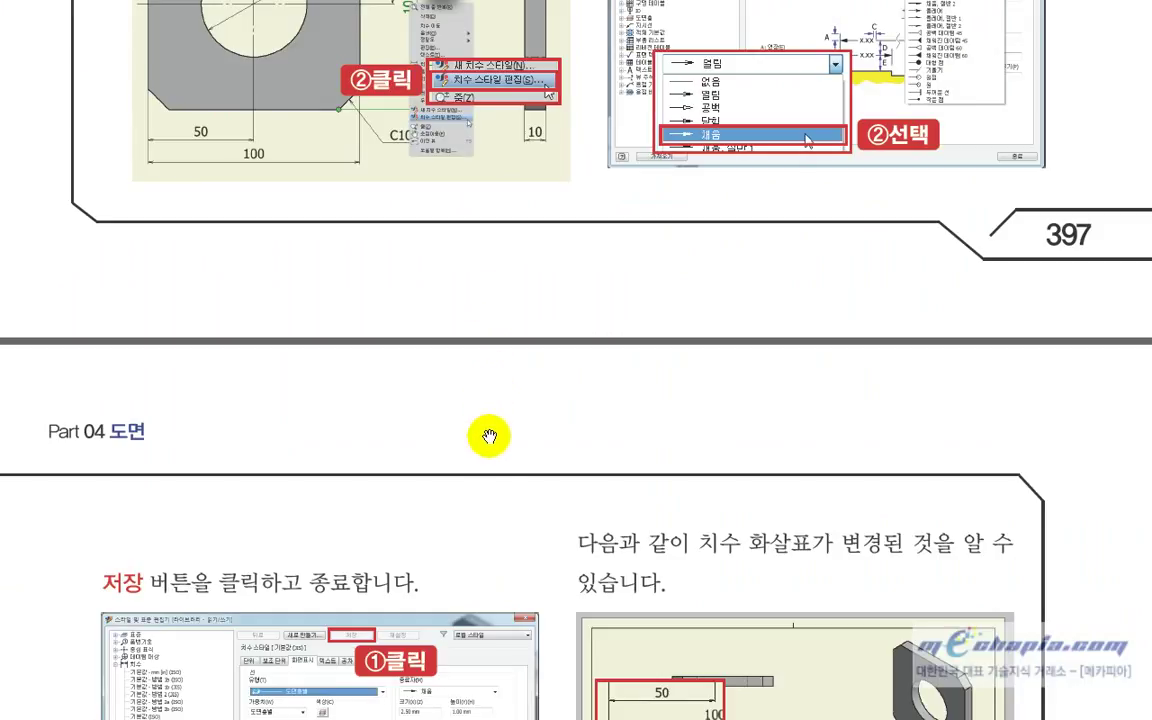
scroll(489, 432, "down", 3)
scroll(504, 390, "down", 5)
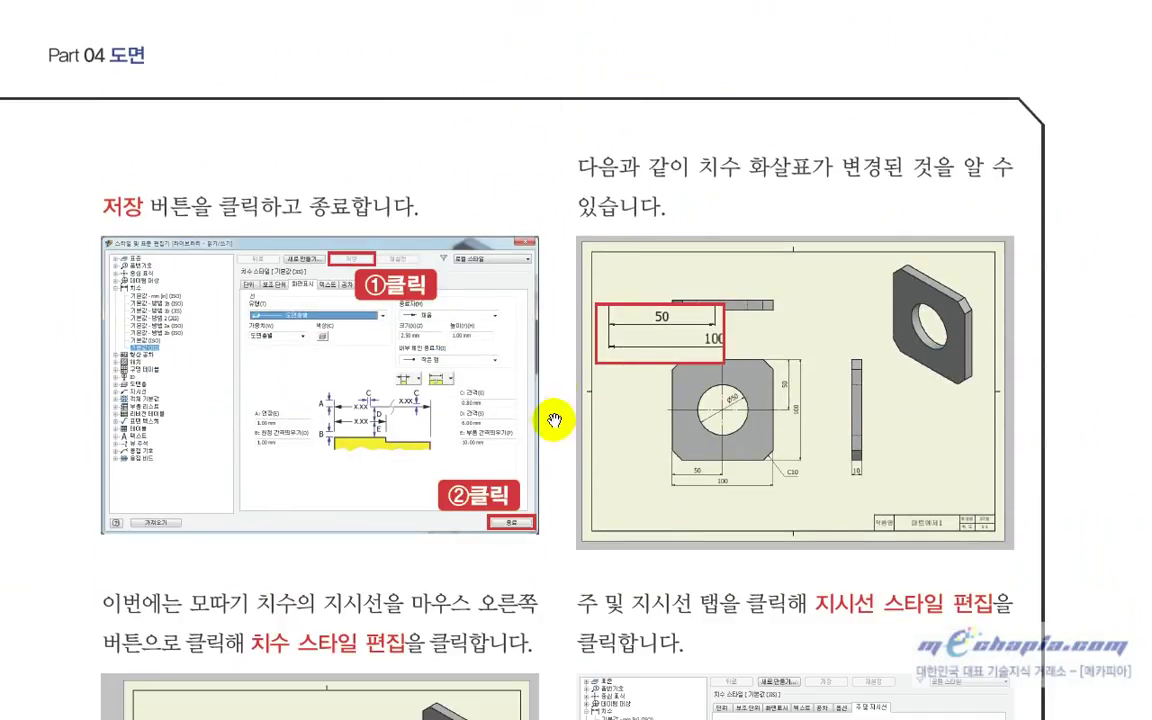
scroll(552, 385, "down", 2)
scroll(565, 430, "down", 3)
scroll(576, 514, "down", 1)
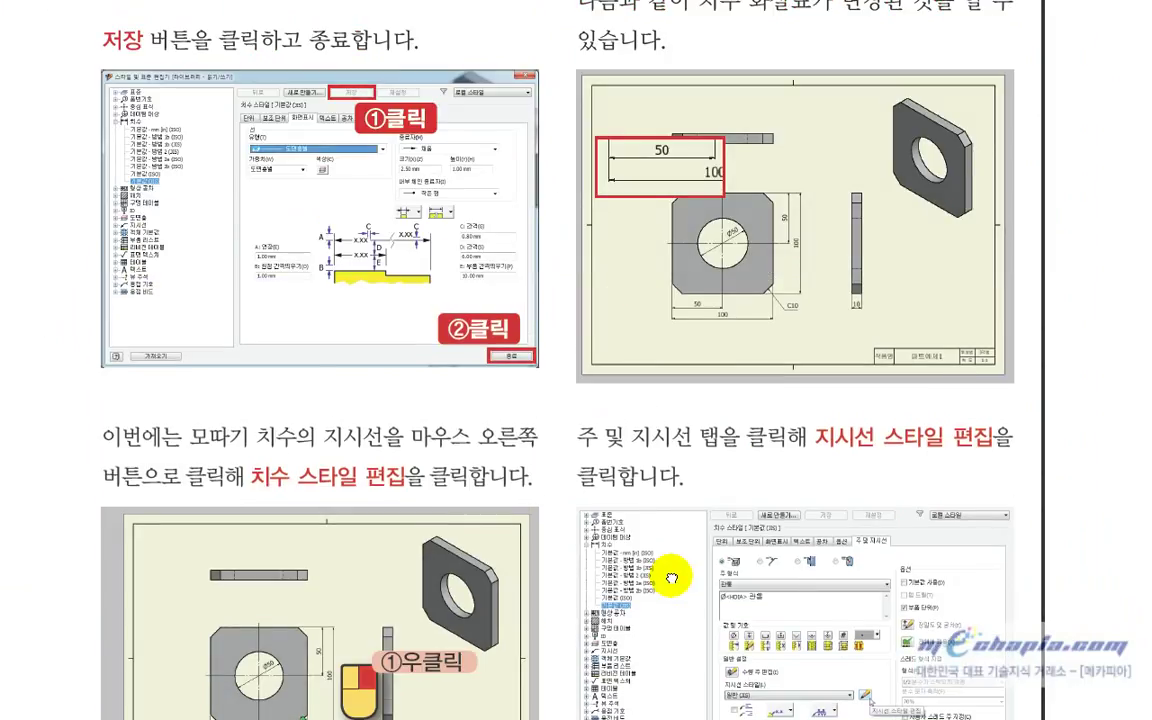
scroll(672, 560, "down", 3)
scroll(671, 500, "down", 1)
scroll(670, 460, "down", 1)
scroll(670, 457, "down", 3)
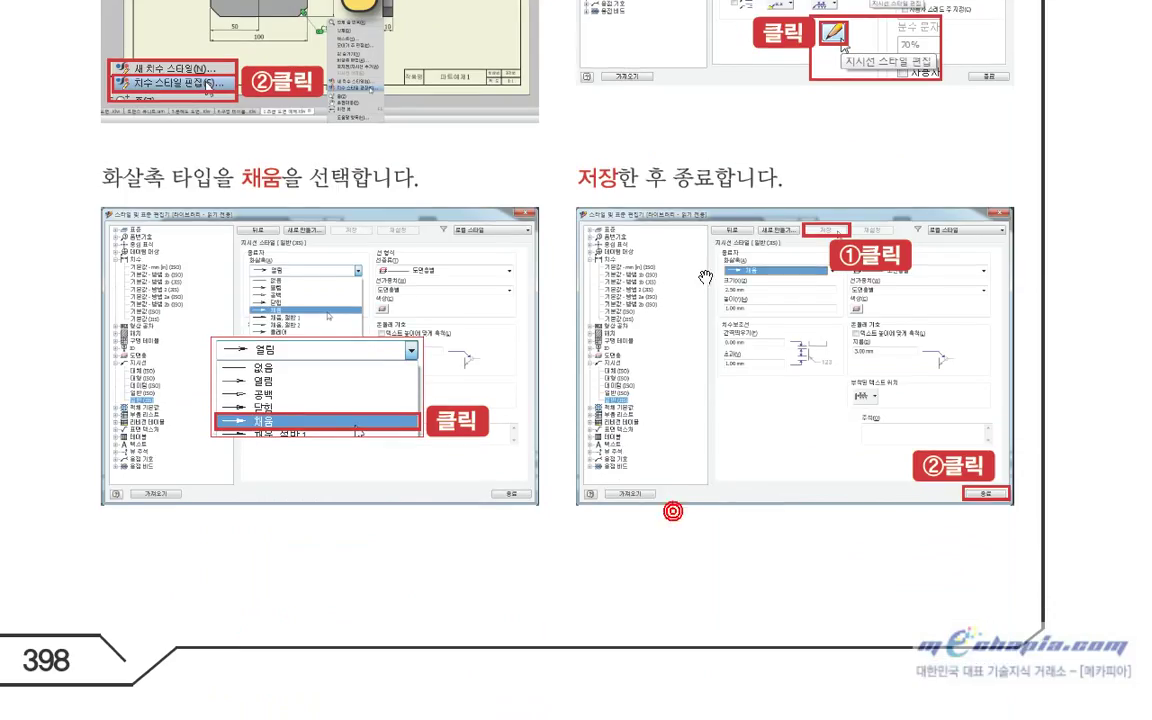
scroll(675, 420, "down", 3)
scroll(680, 360, "down", 1)
scroll(689, 283, "down", 3)
scroll(689, 283, "down", 2)
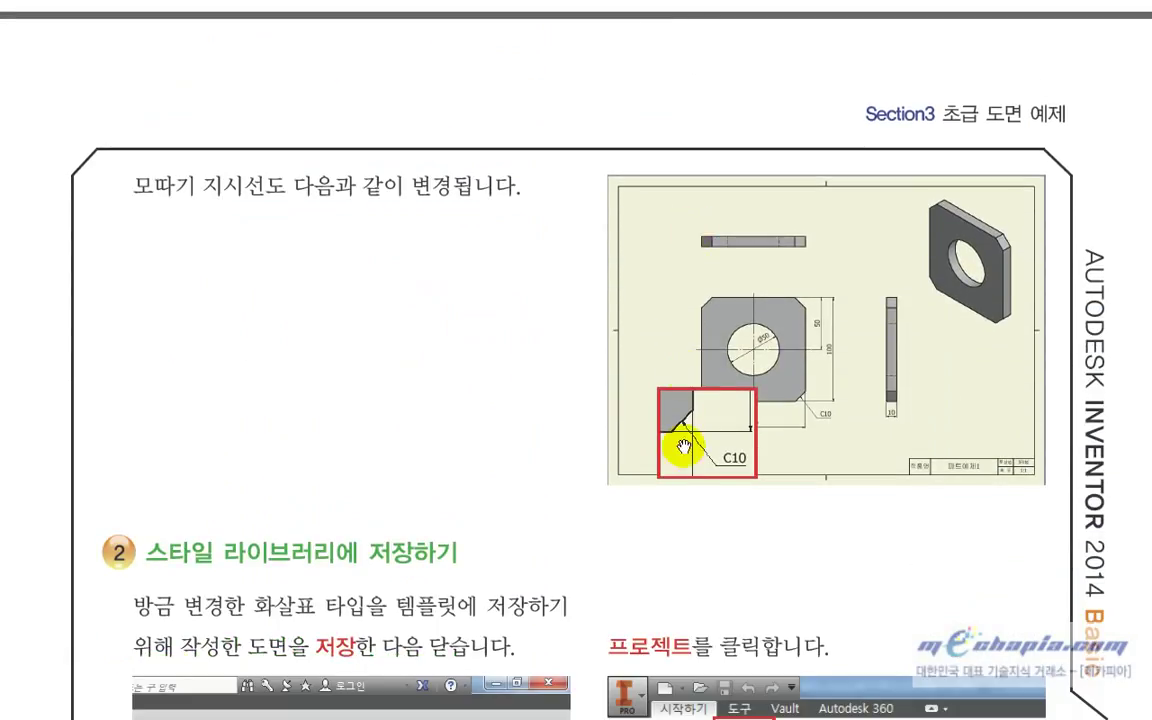
scroll(681, 480, "down", 1)
scroll(690, 400, "down", 3)
scroll(738, 532, "down", 2)
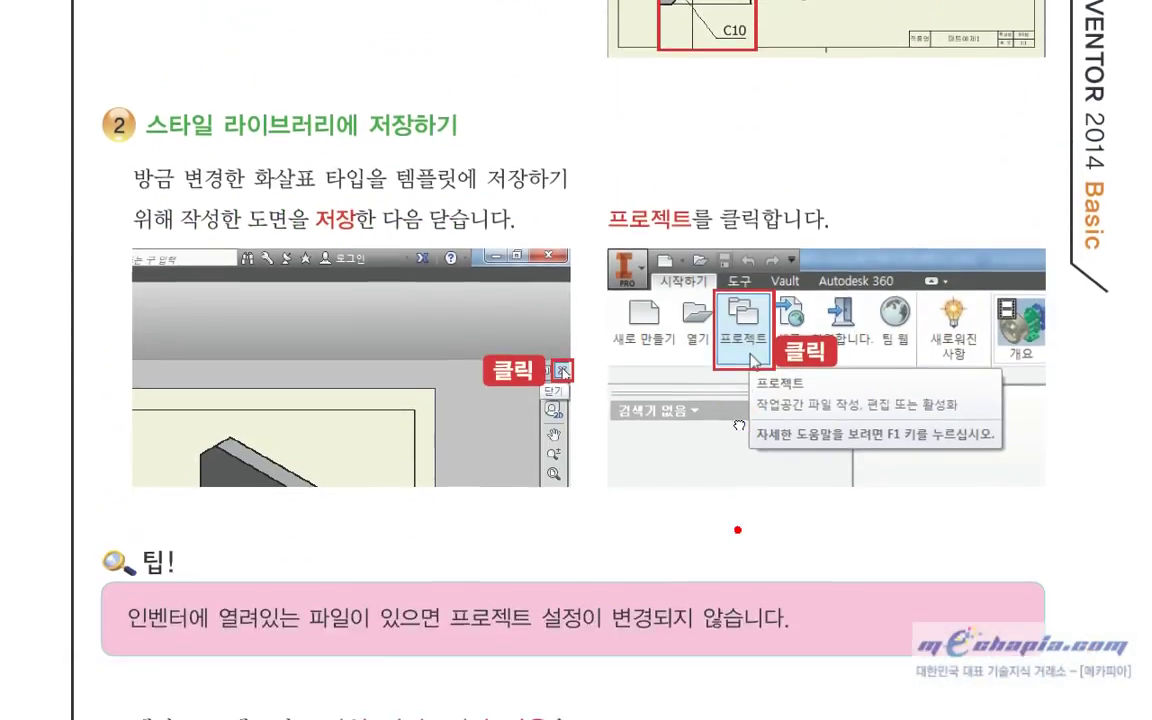
scroll(790, 525, "down", 1)
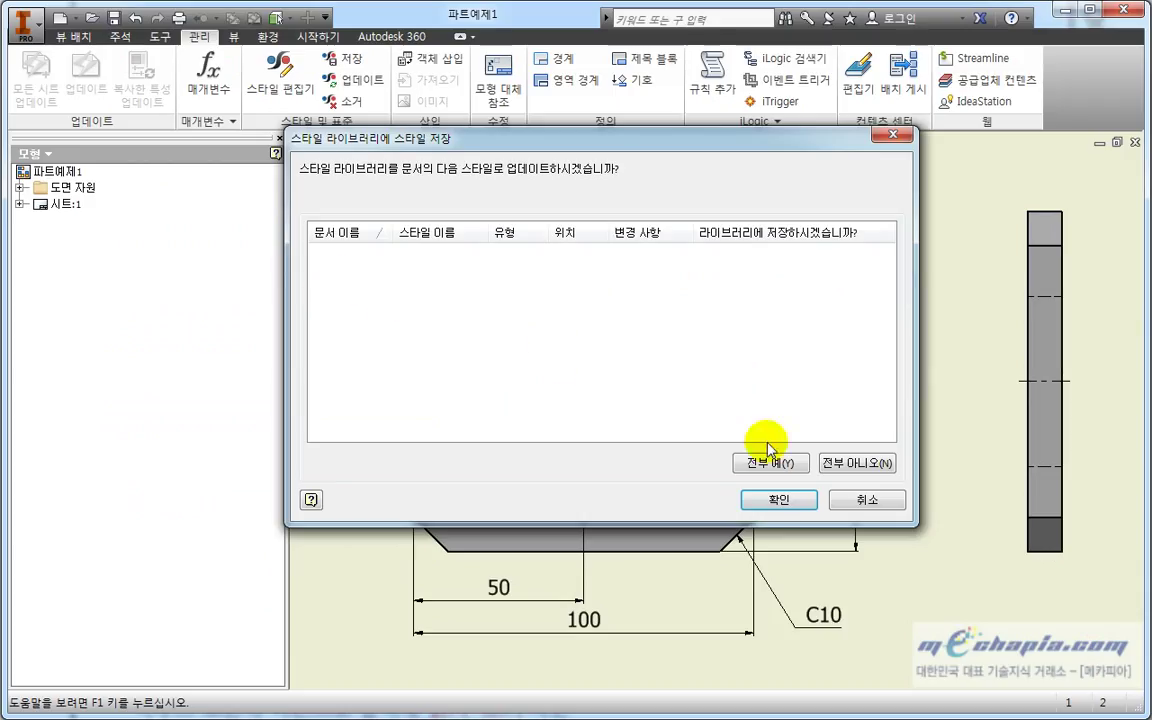
Close the Save Styles dialog and confirm the Projects style library usage is 읽기-쓰기
left_click(868, 508)
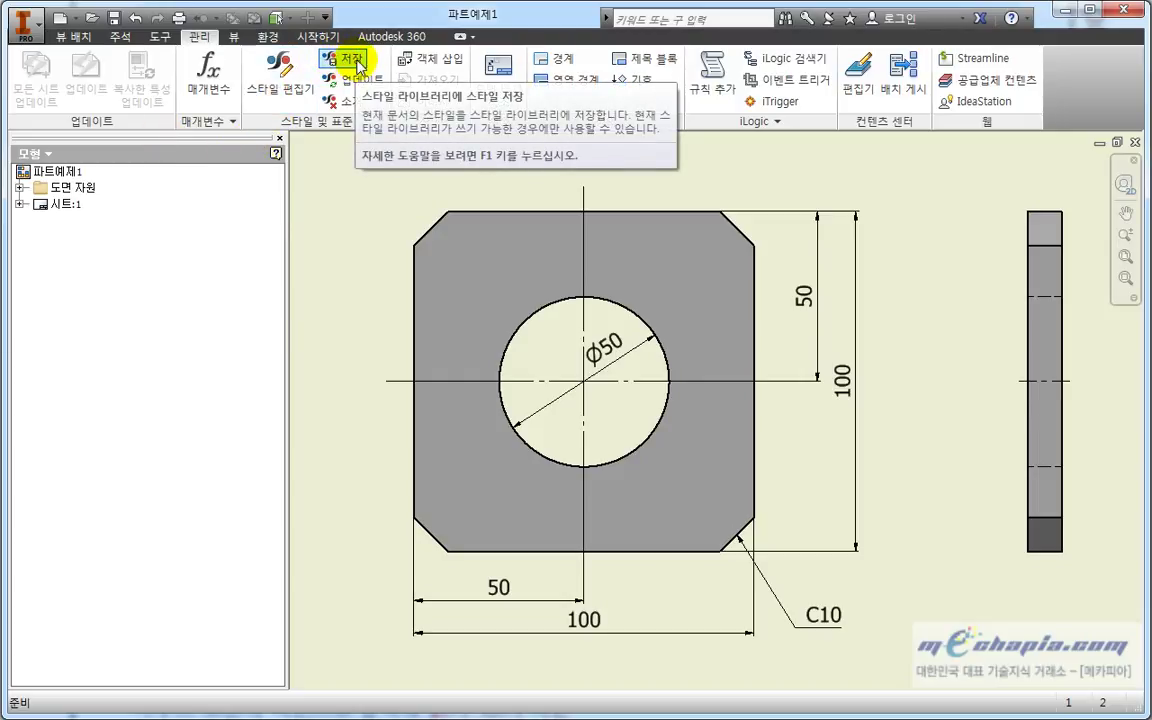
left_click(160, 36)
left_click(22, 22)
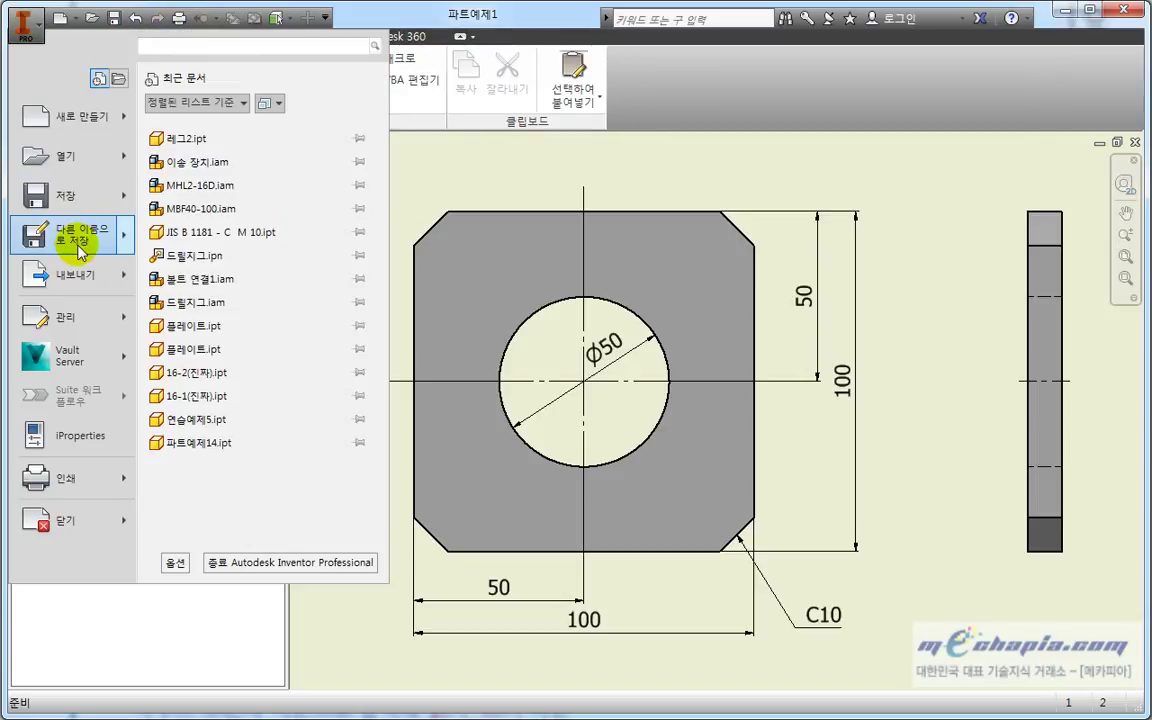
mouse_move(70, 316)
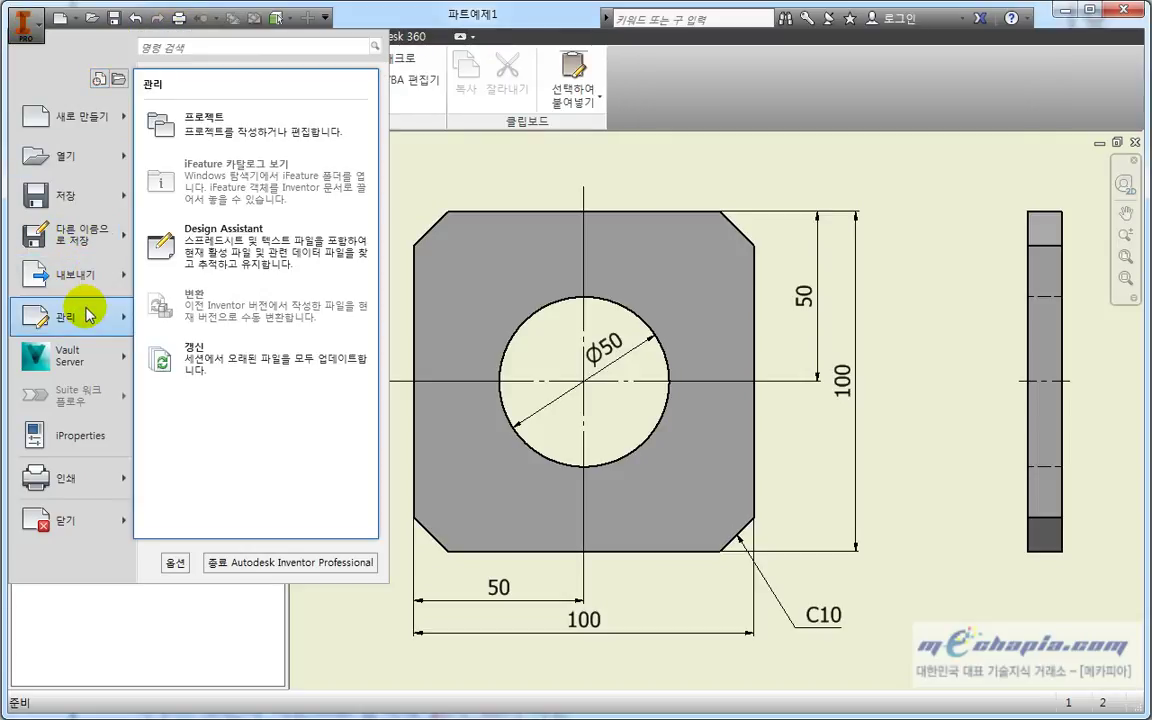
left_click(215, 123)
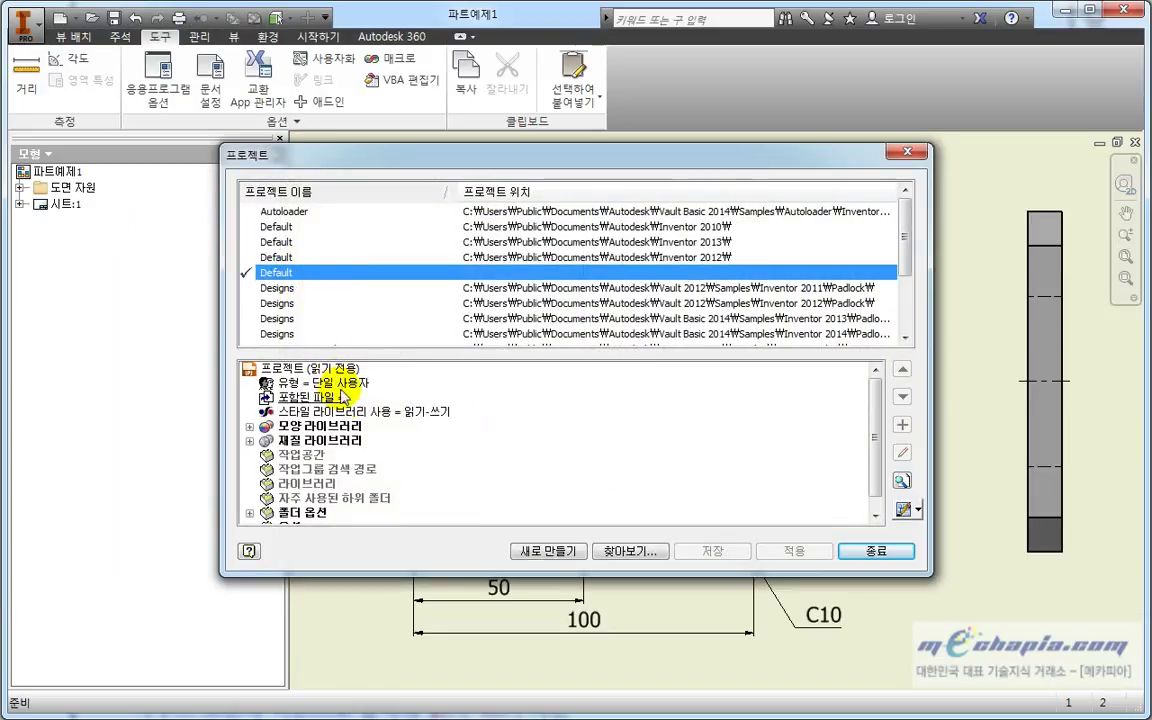
right_click(385, 410)
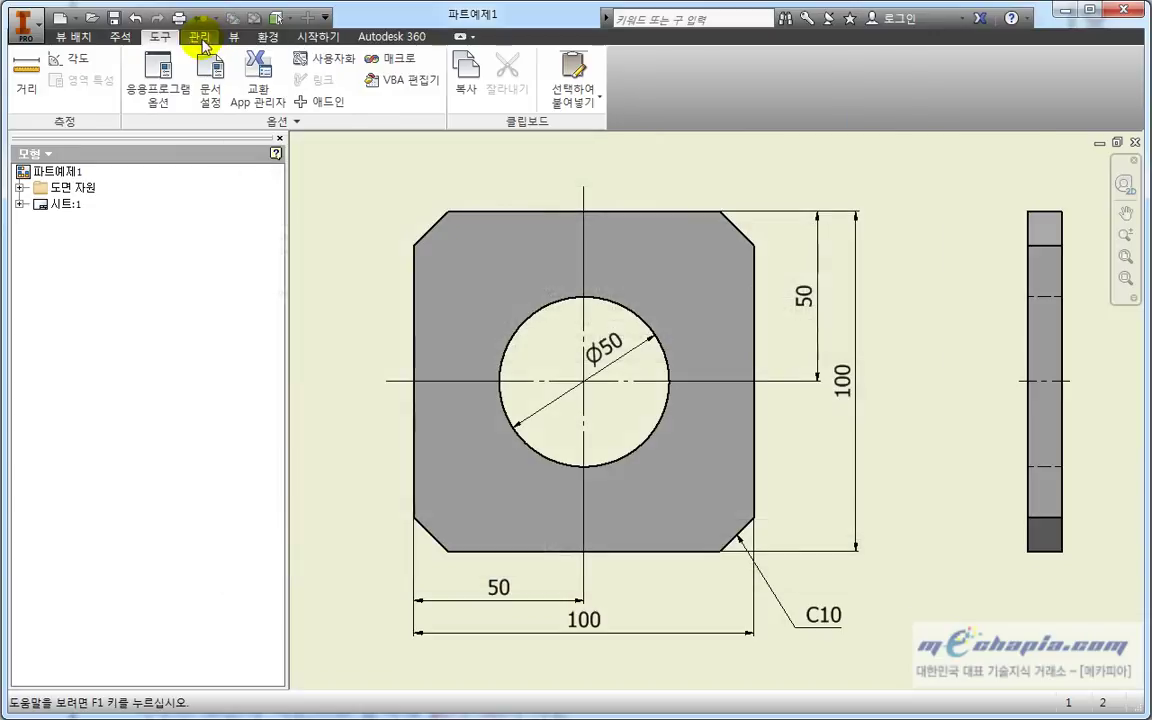
left_click(200, 37)
Set the project's Use Style Library option to 읽기-쓰기 (read-write) and close Projects
left_click(347, 62)
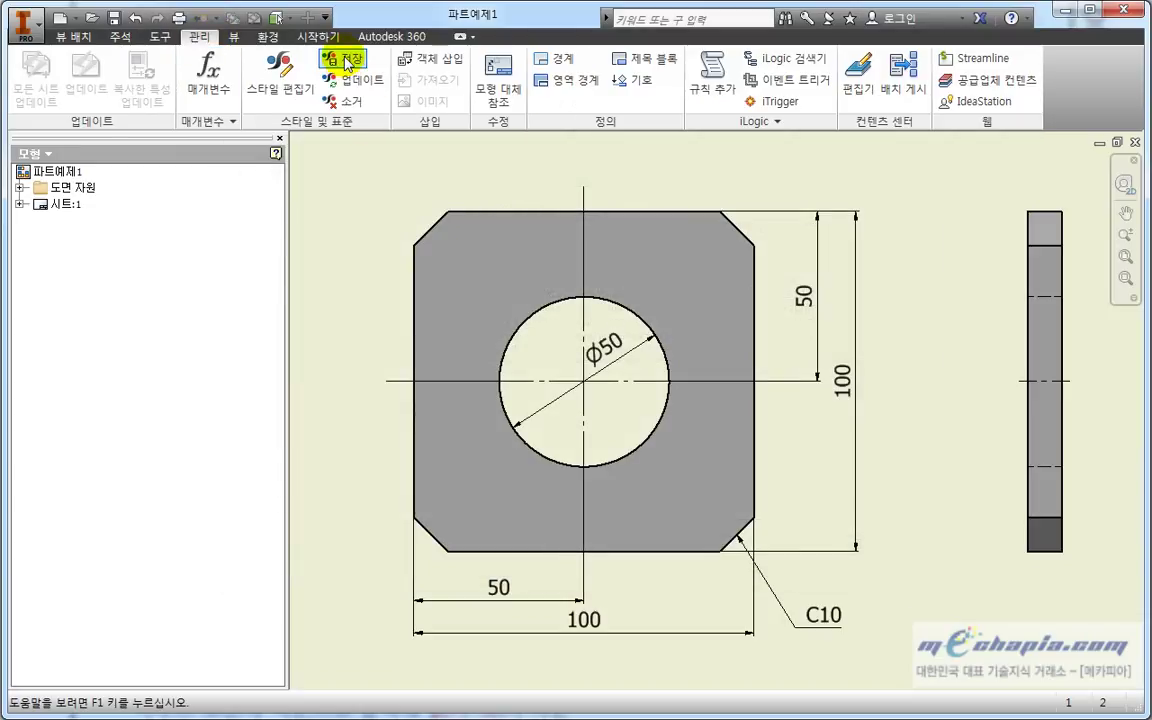
left_click(818, 216)
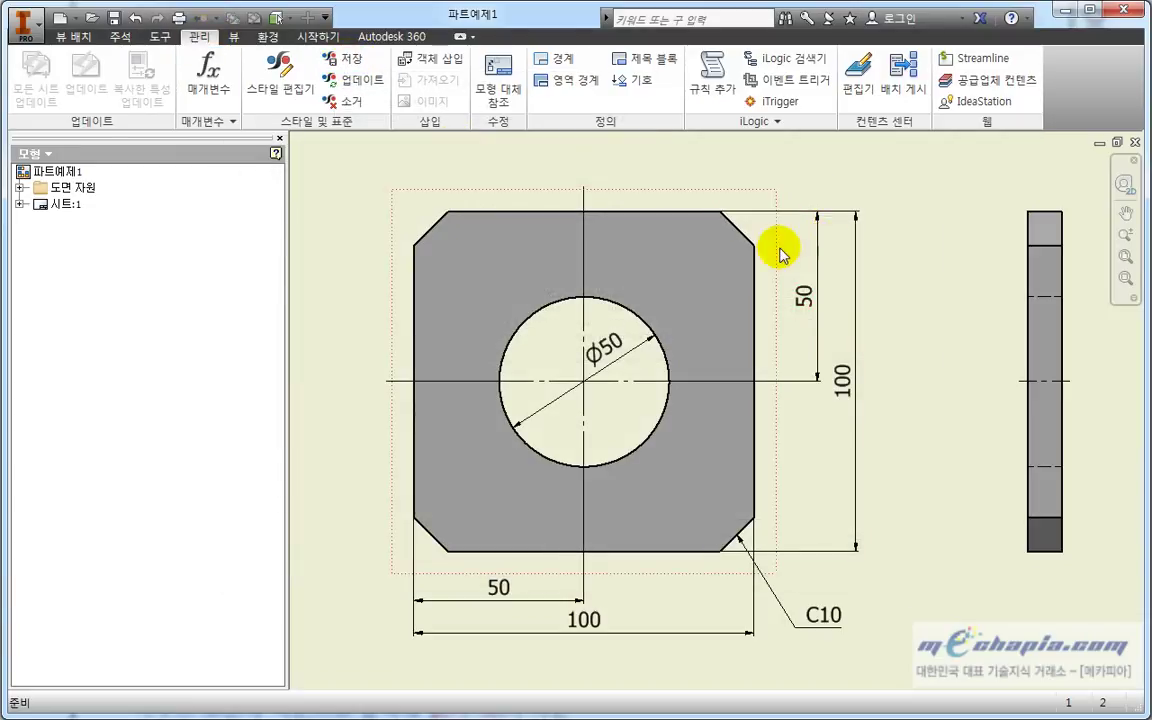
left_click(40, 35)
mouse_move(66, 316)
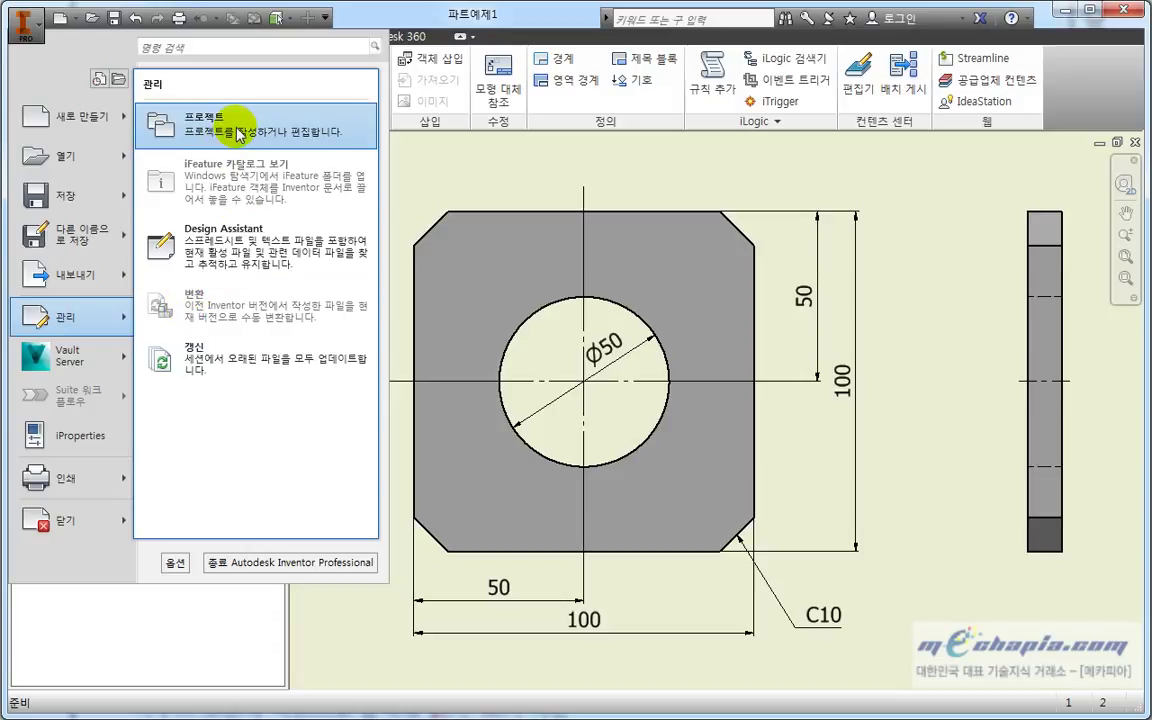
left_click(581, 588)
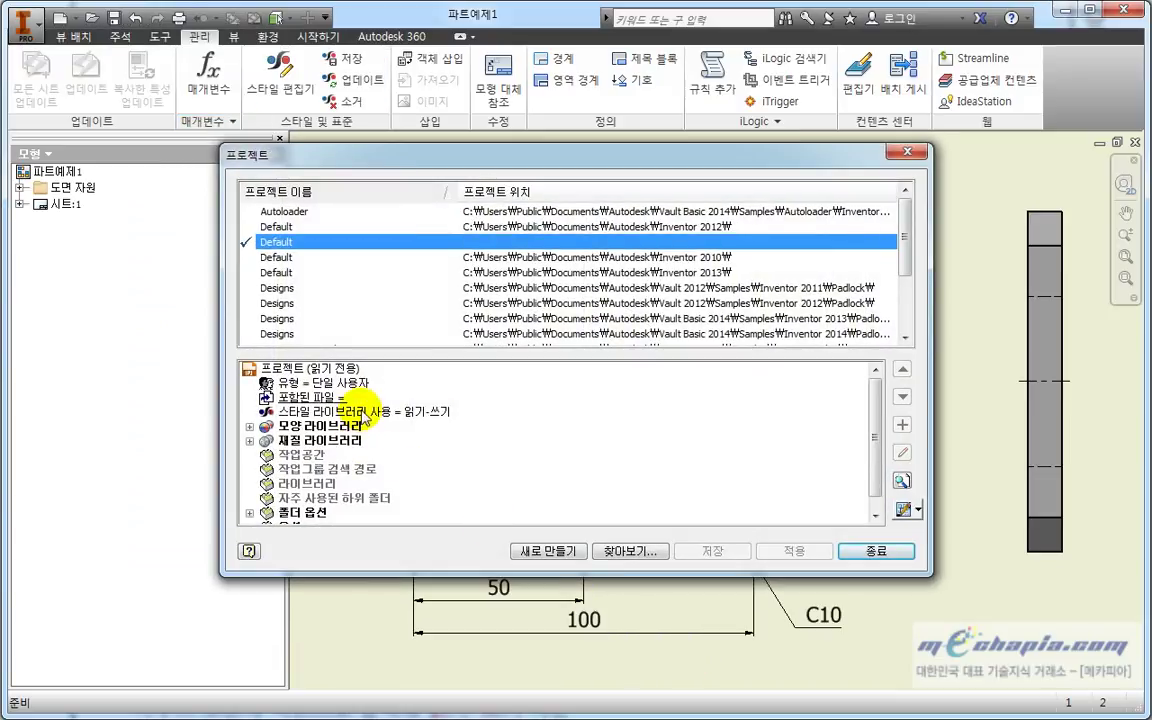
left_click(362, 411)
left_click(390, 411)
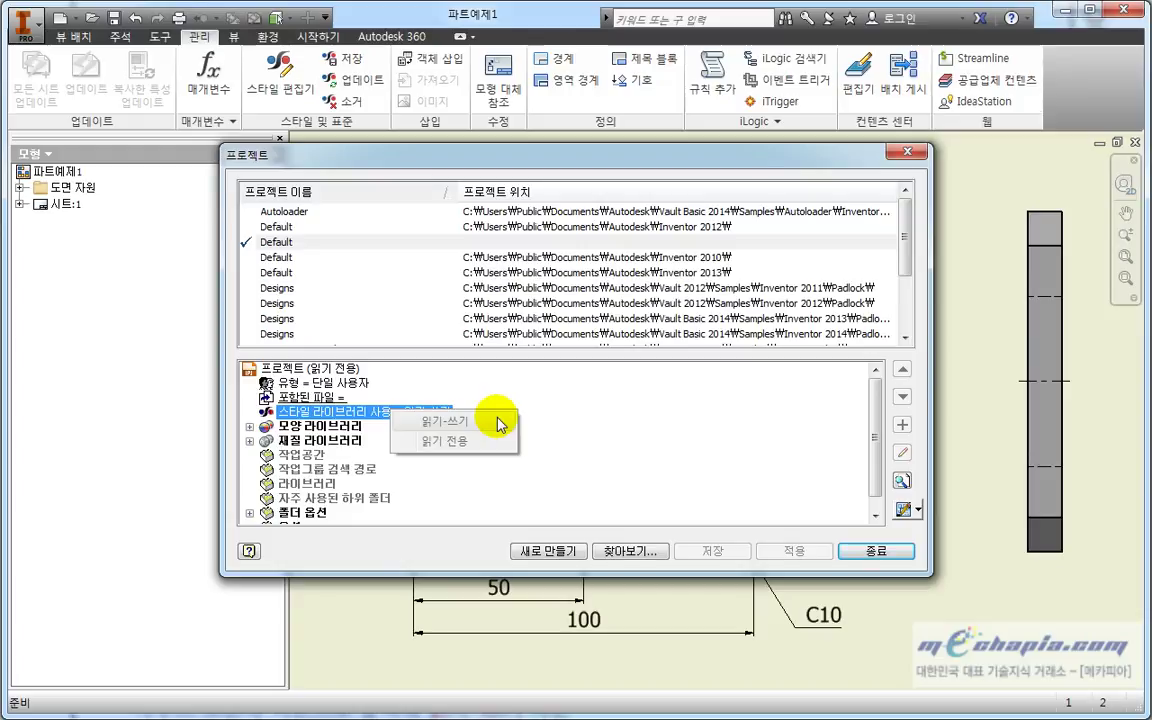
left_click(445, 421)
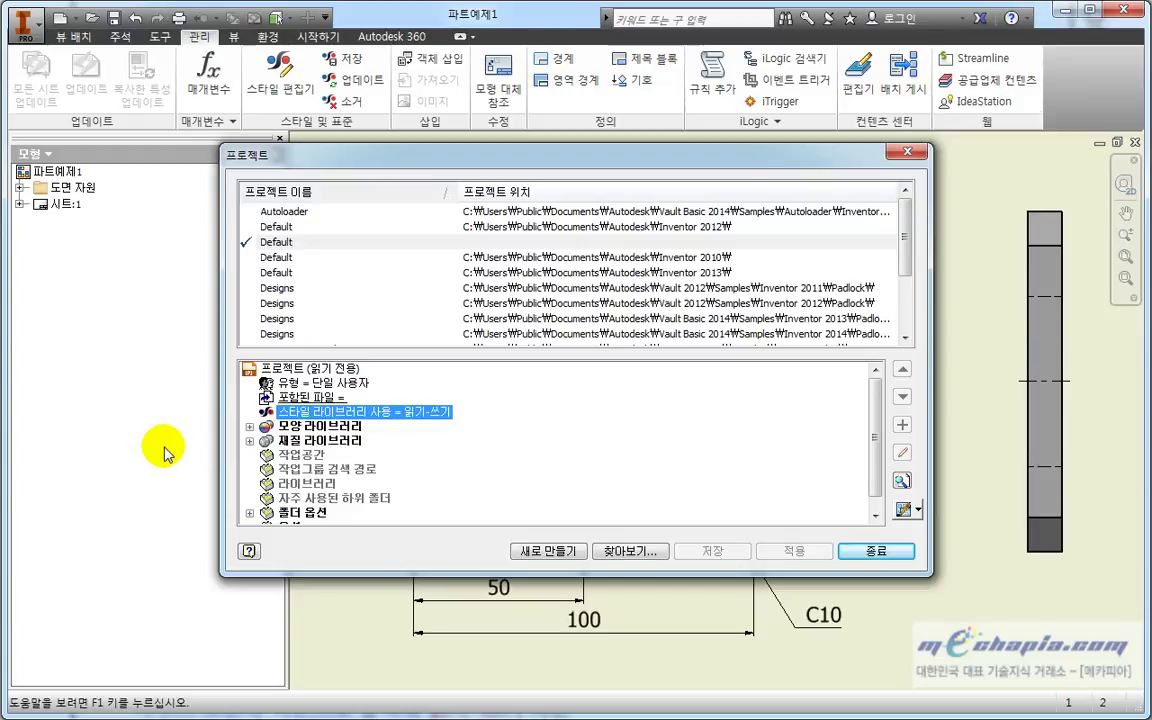
left_click(410, 418)
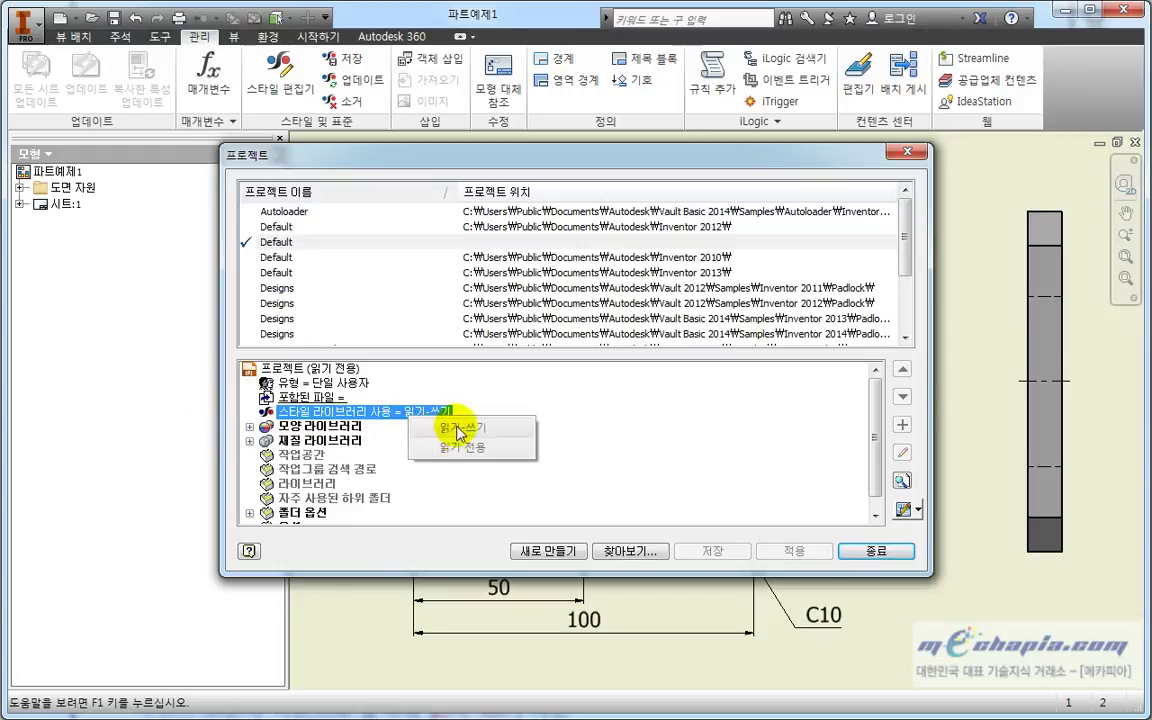
left_click(154, 496)
key("Escape")
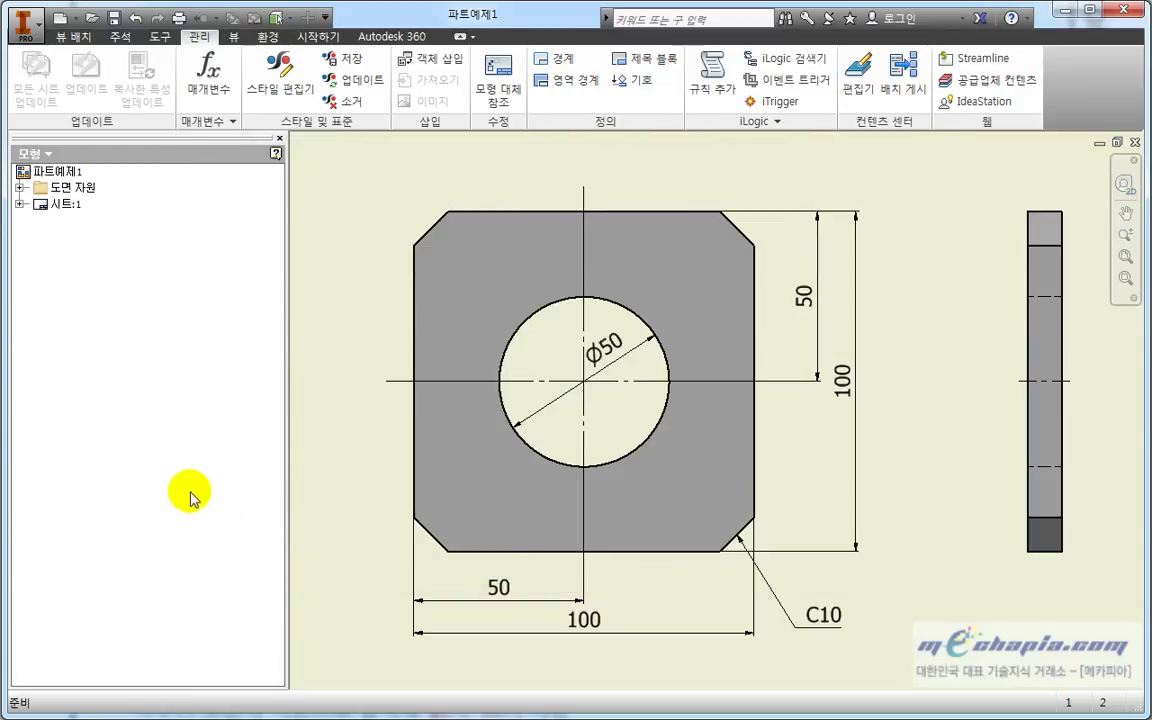
Save the drawing as 파트예제1.idw in the 3.도면예제 folder, then close it
left_click(321, 470)
scroll(442, 465, "down", 3)
scroll(442, 465, "up", 5)
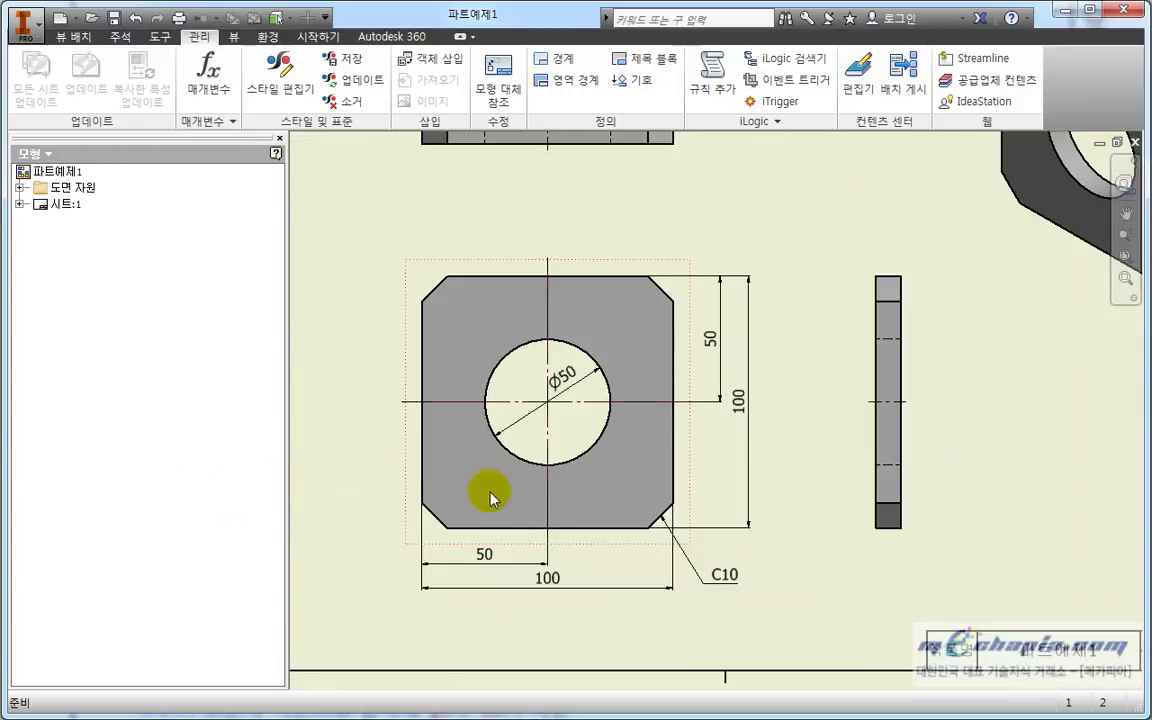
scroll(700, 520, "up", 4)
scroll(760, 555, "down", 2)
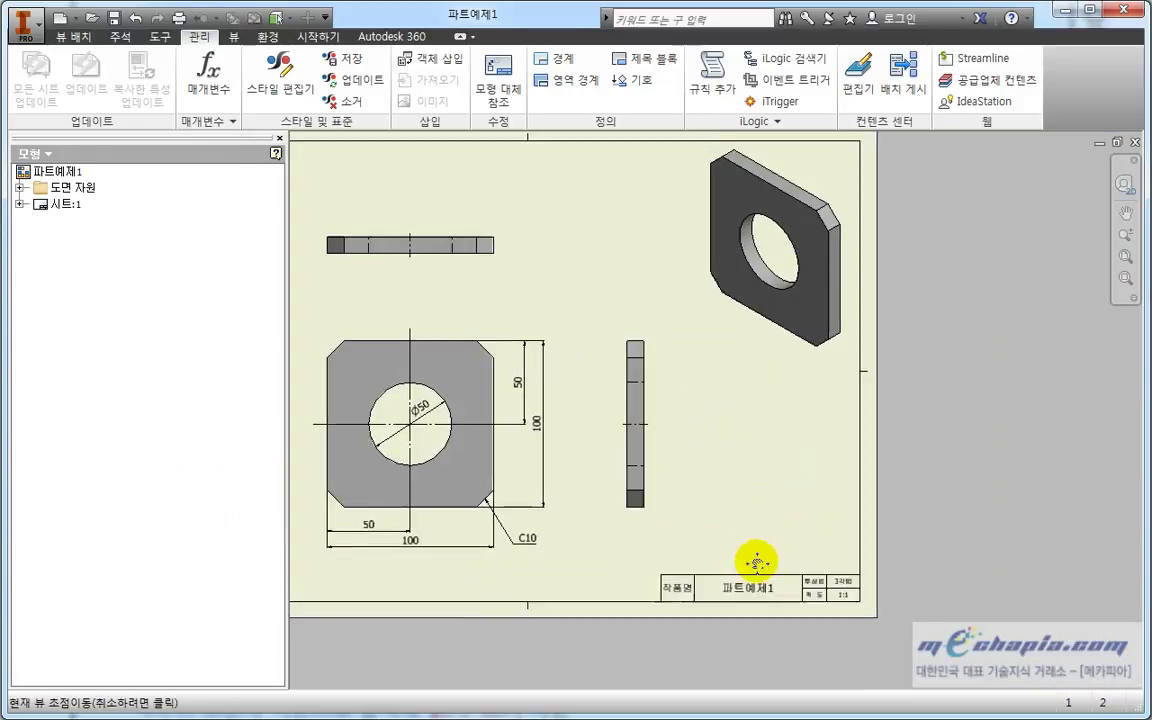
left_click_drag(631, 497, 746, 527)
left_click_drag(880, 549, 913, 553)
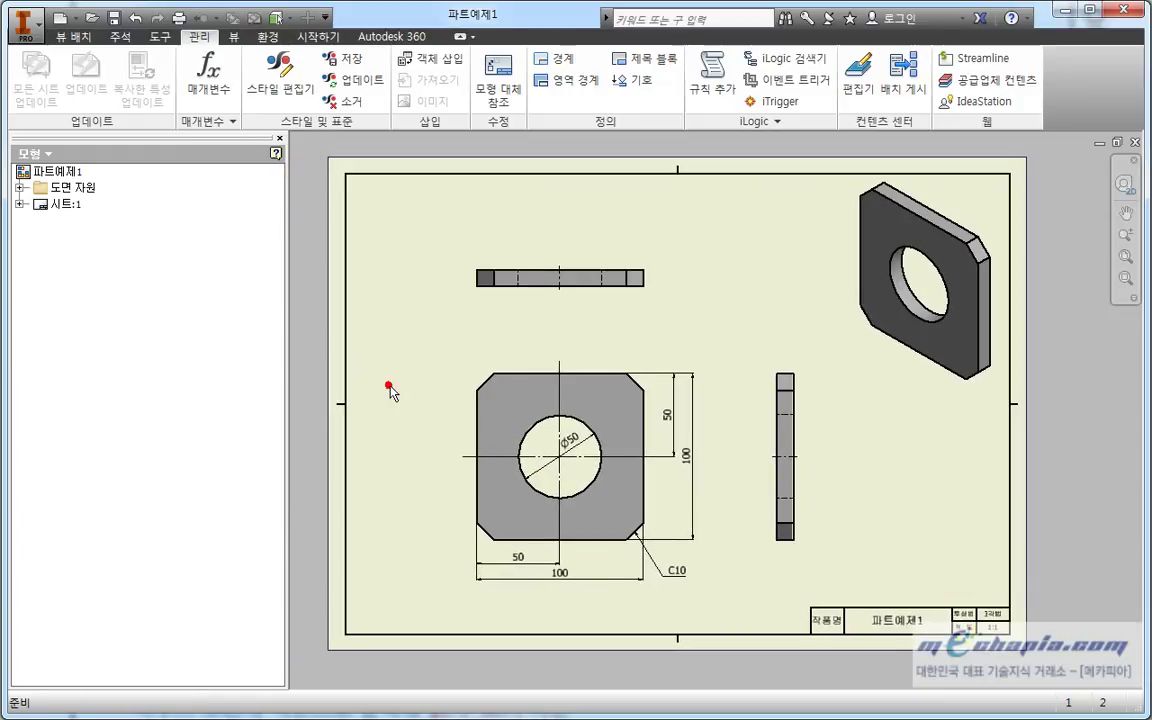
key("ctrl+s")
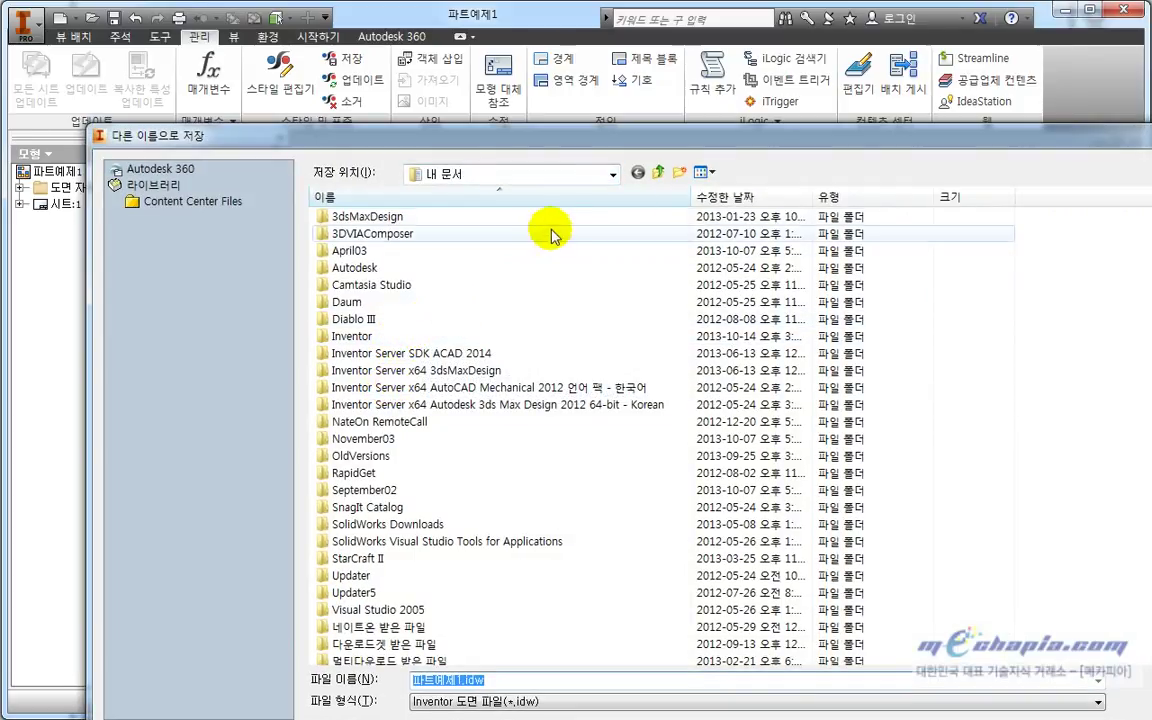
left_click(575, 197)
left_click(977, 684)
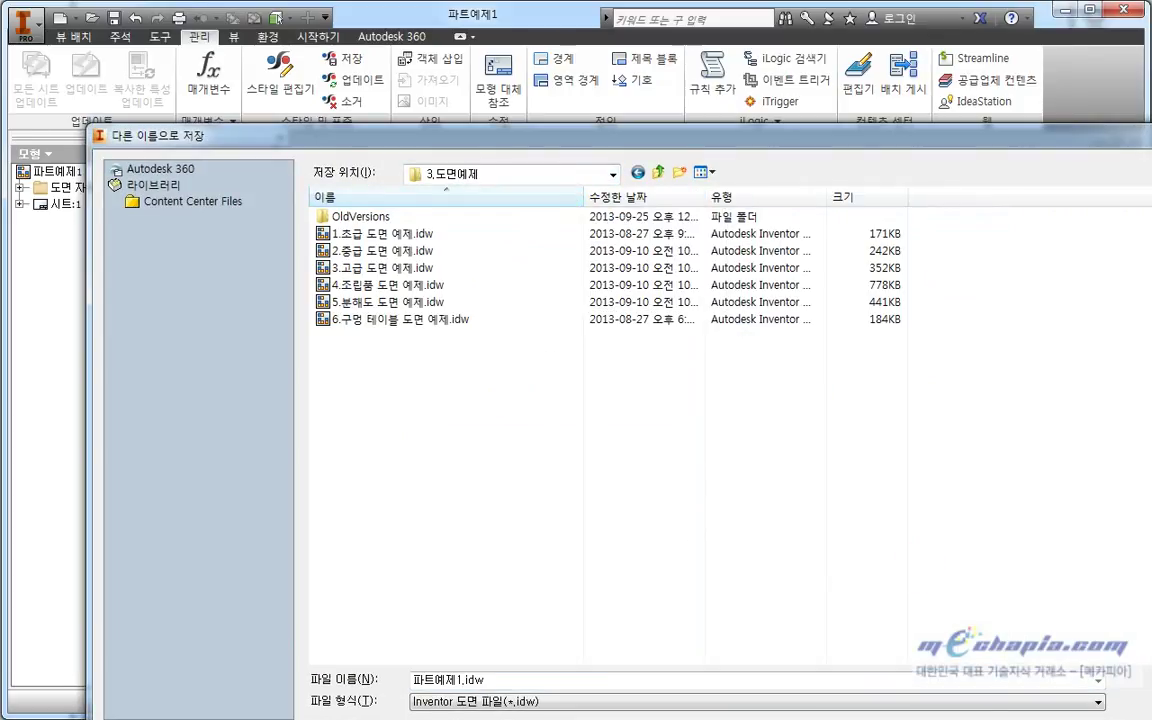
key("Return")
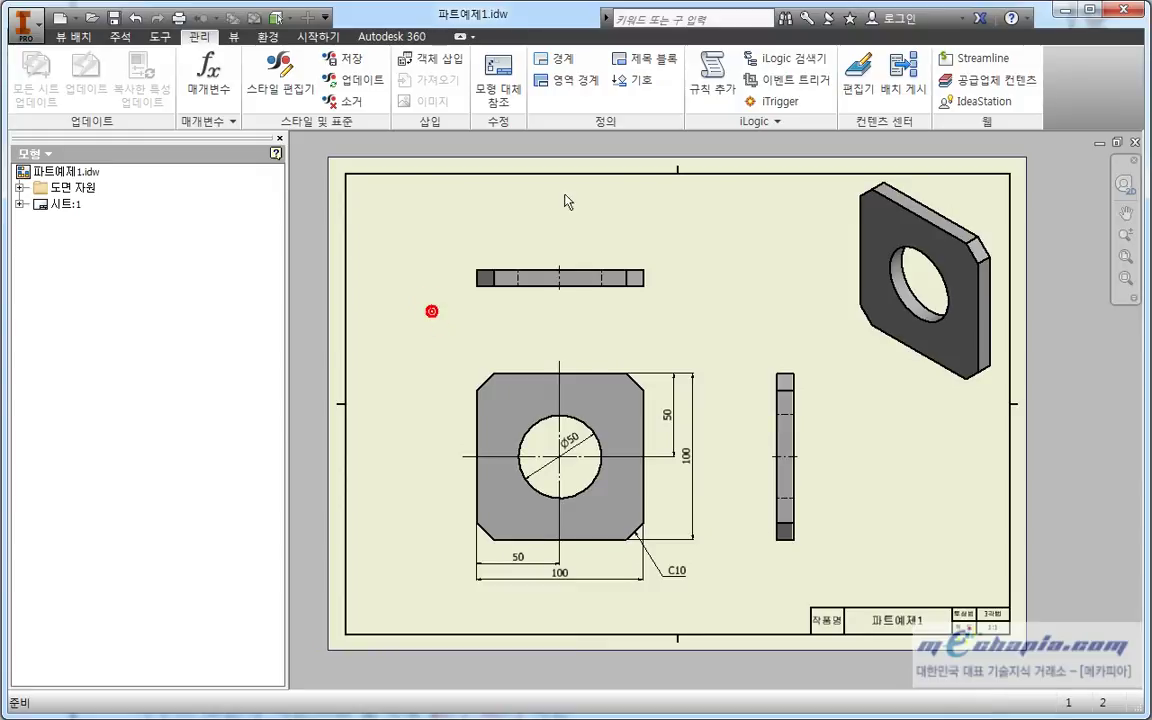
left_click(1135, 142)
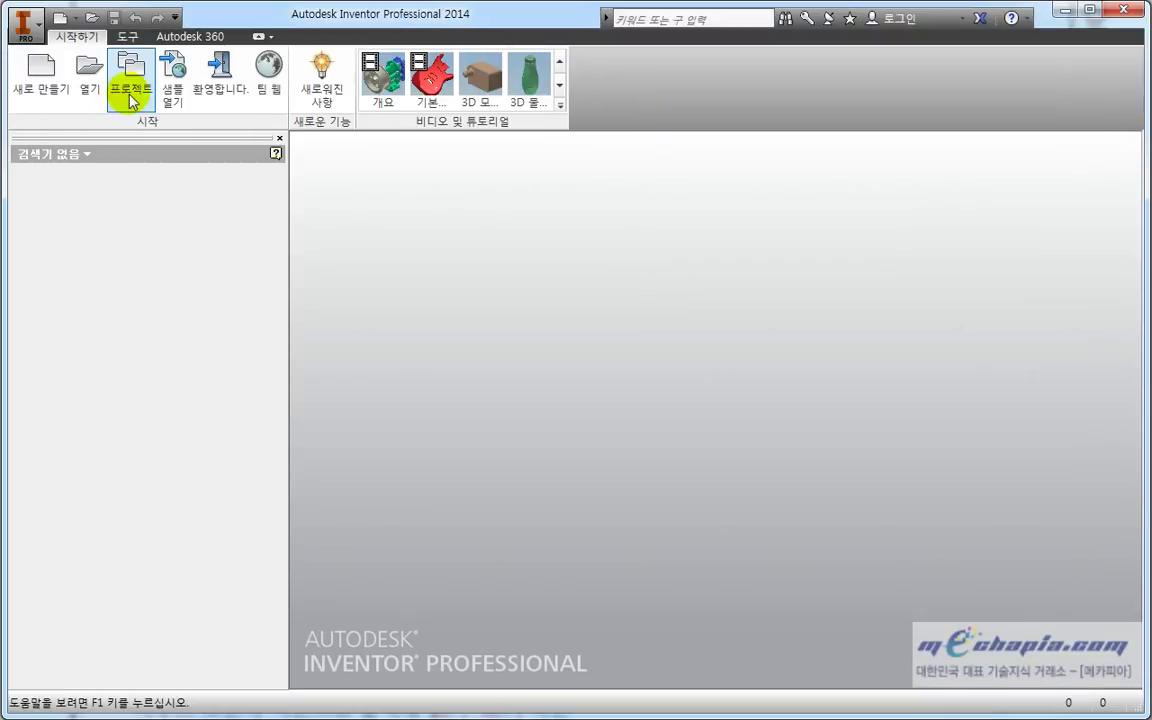
Toggle the project's style library to read-only and back to read-write, saving the project
left_click(131, 90)
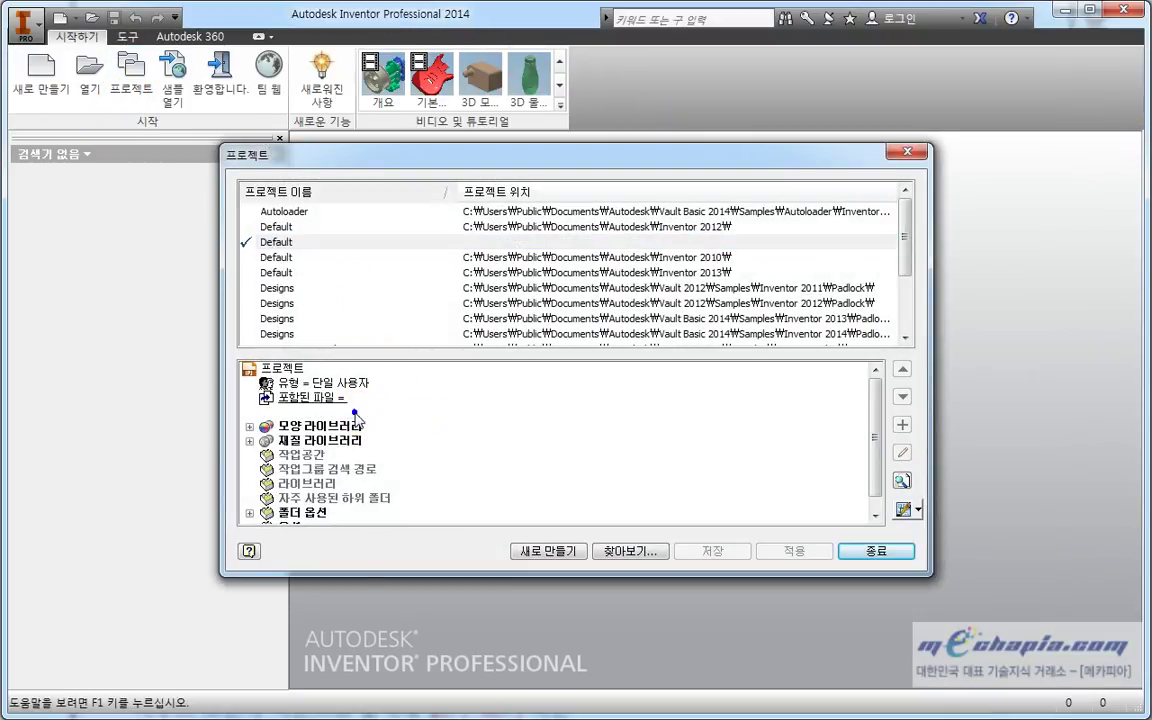
right_click(355, 412)
left_click(428, 455)
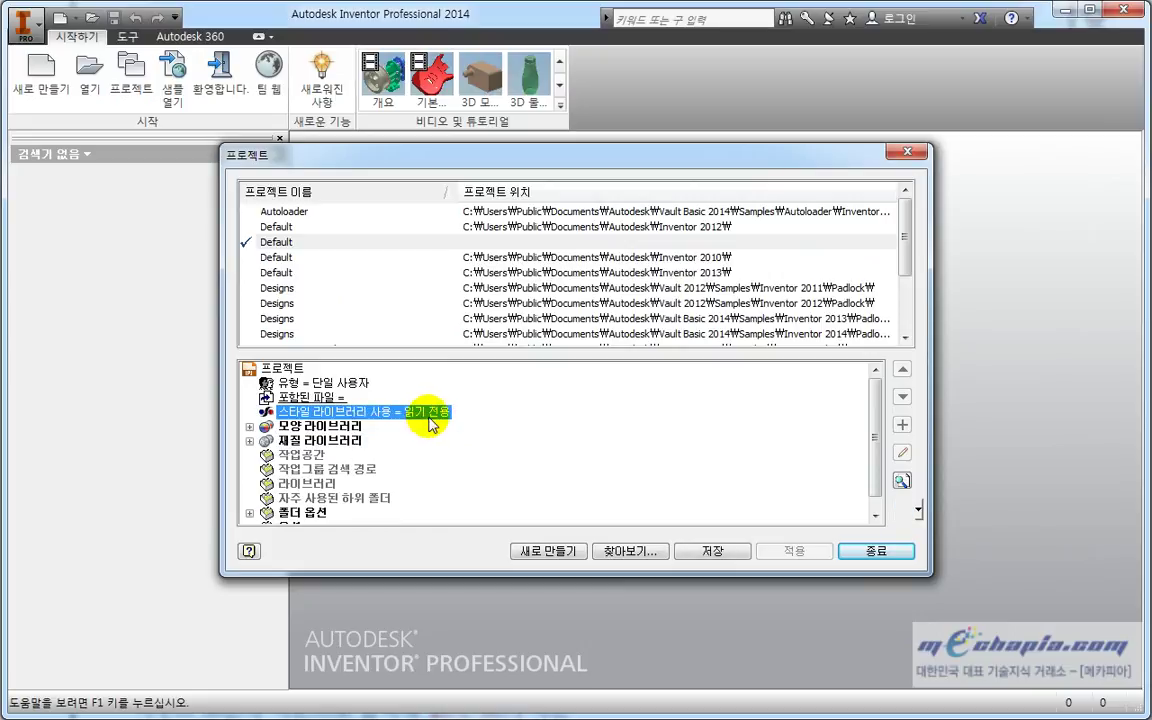
right_click(430, 420)
left_click(456, 430)
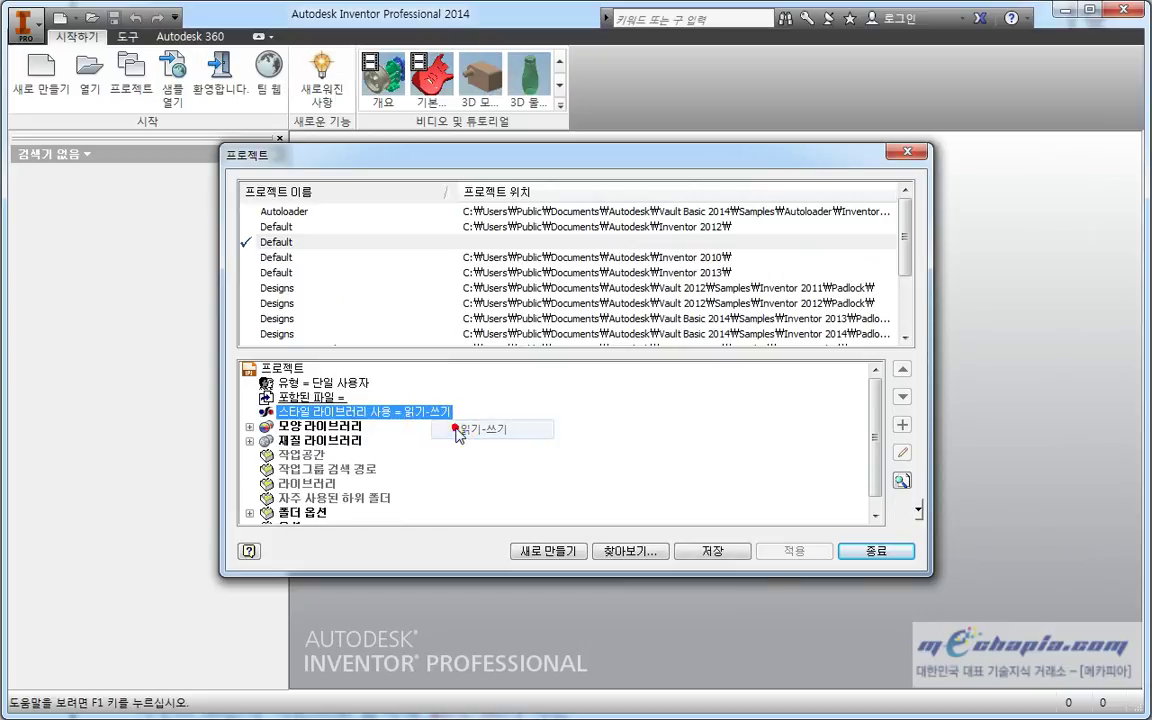
left_click(862, 550)
left_click(641, 405)
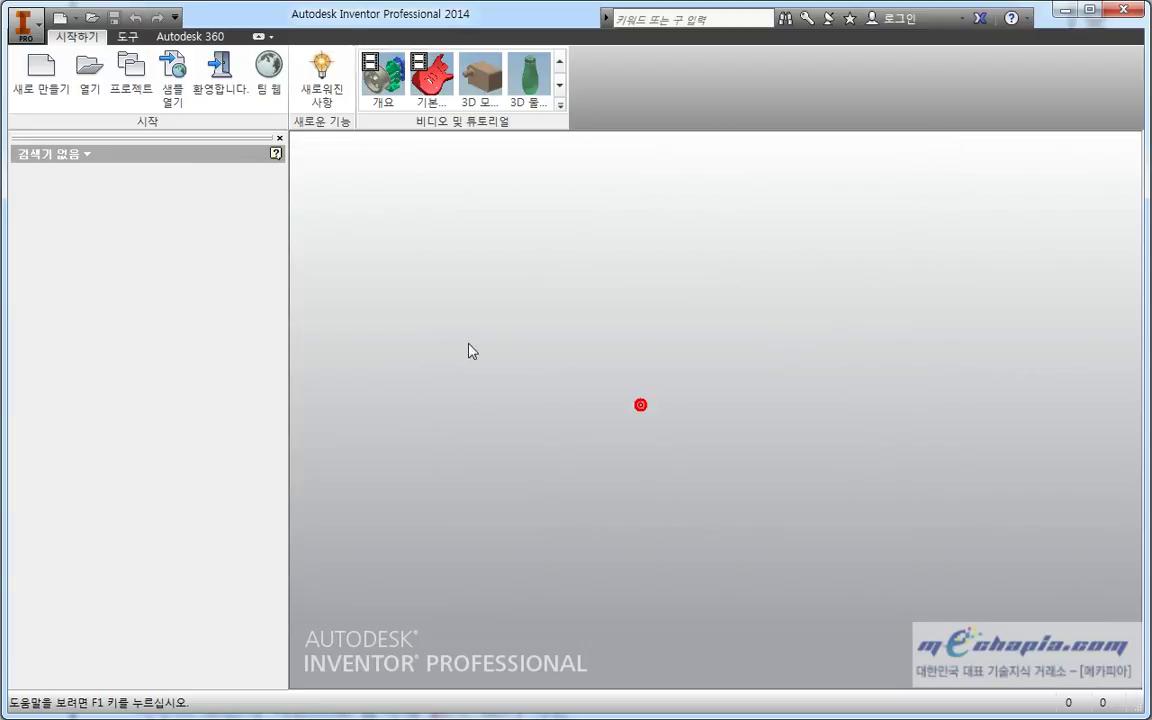
Reopen 파트예제1.idw from the application menu's recent documents
left_click(89, 72)
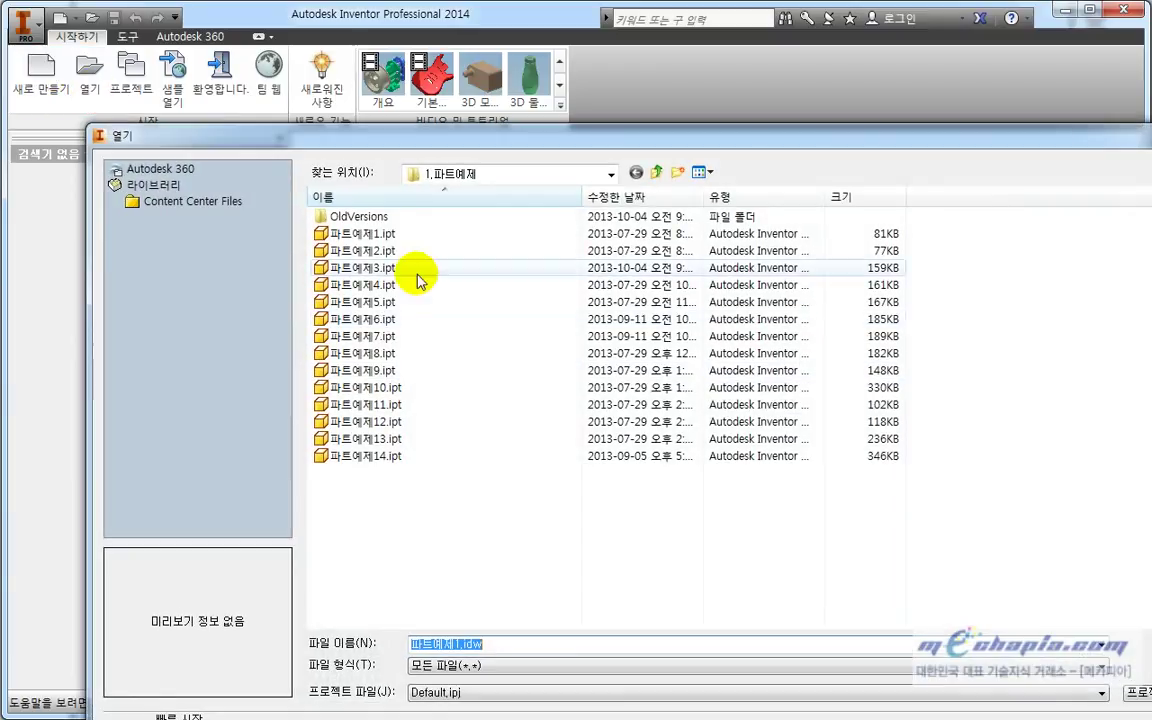
key("Escape")
left_click(25, 26)
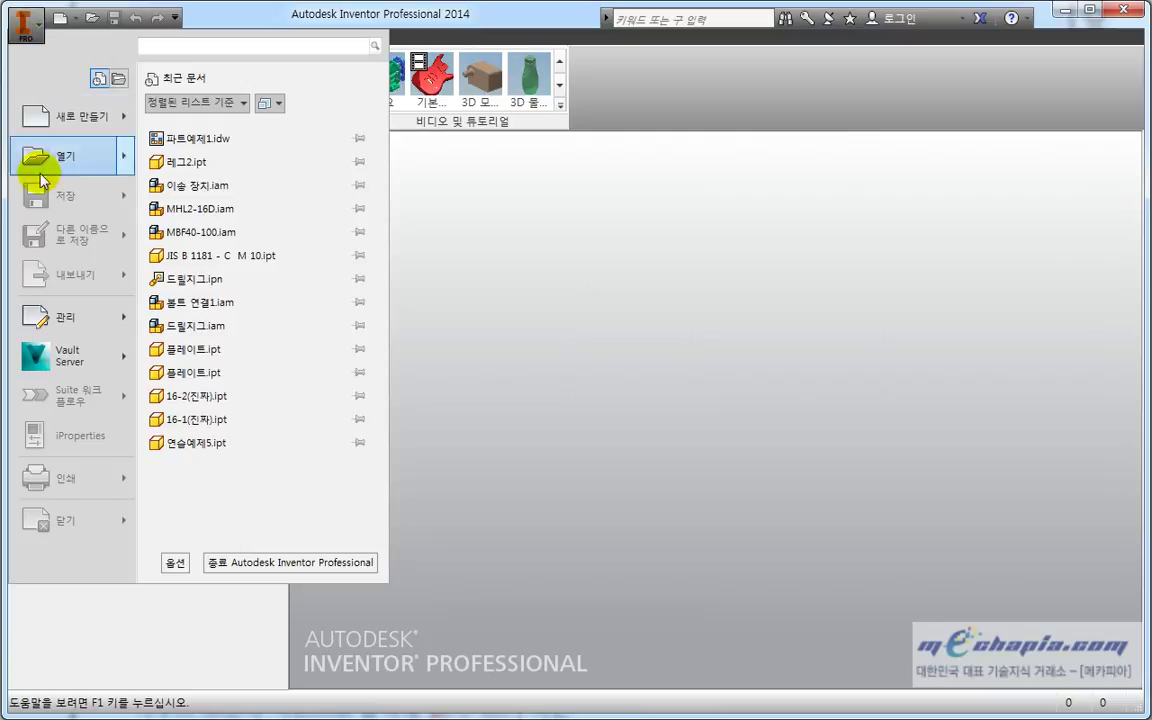
left_click(209, 145)
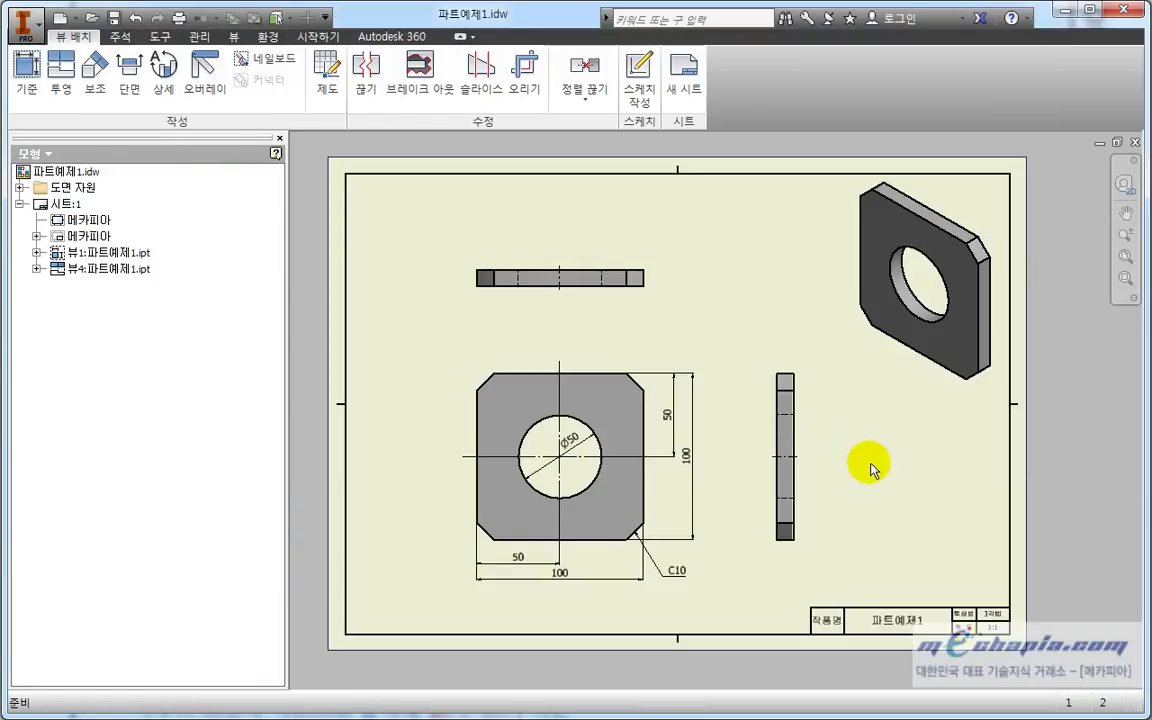
Start a dimension on the side view's bottom edge from the Annotate tools, then cancel it
middle_click_drag(870, 468, 873, 475)
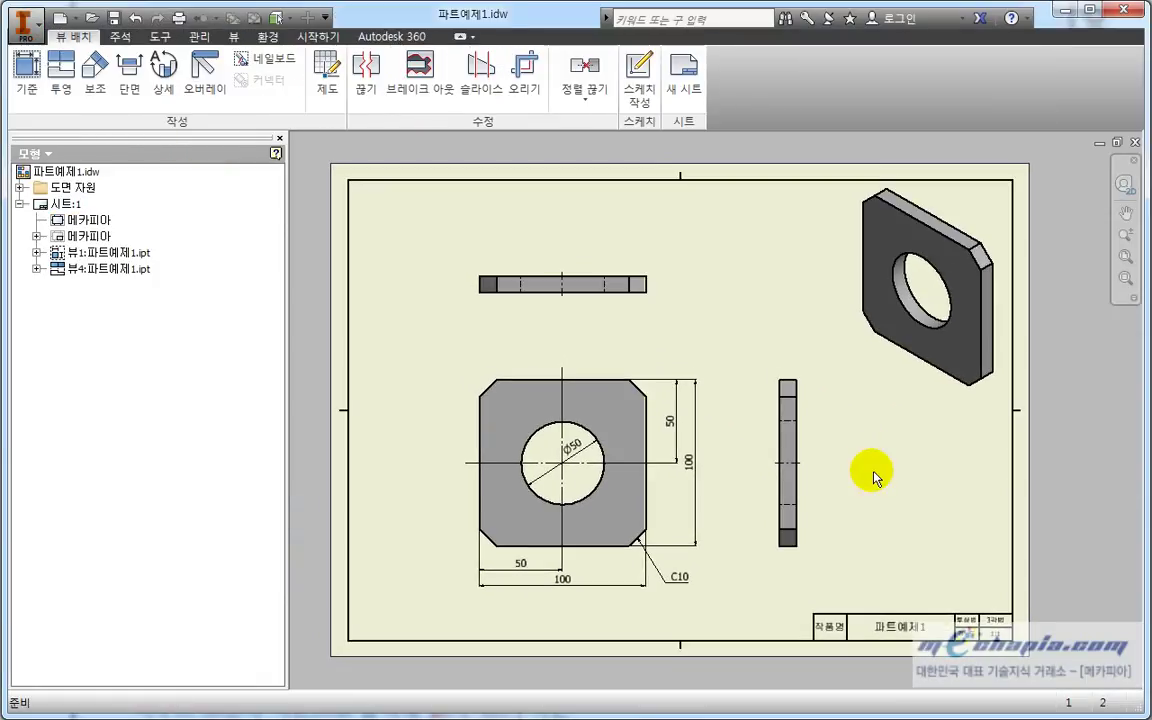
left_click(121, 37)
left_click(26, 86)
scroll(878, 576, "down", 3)
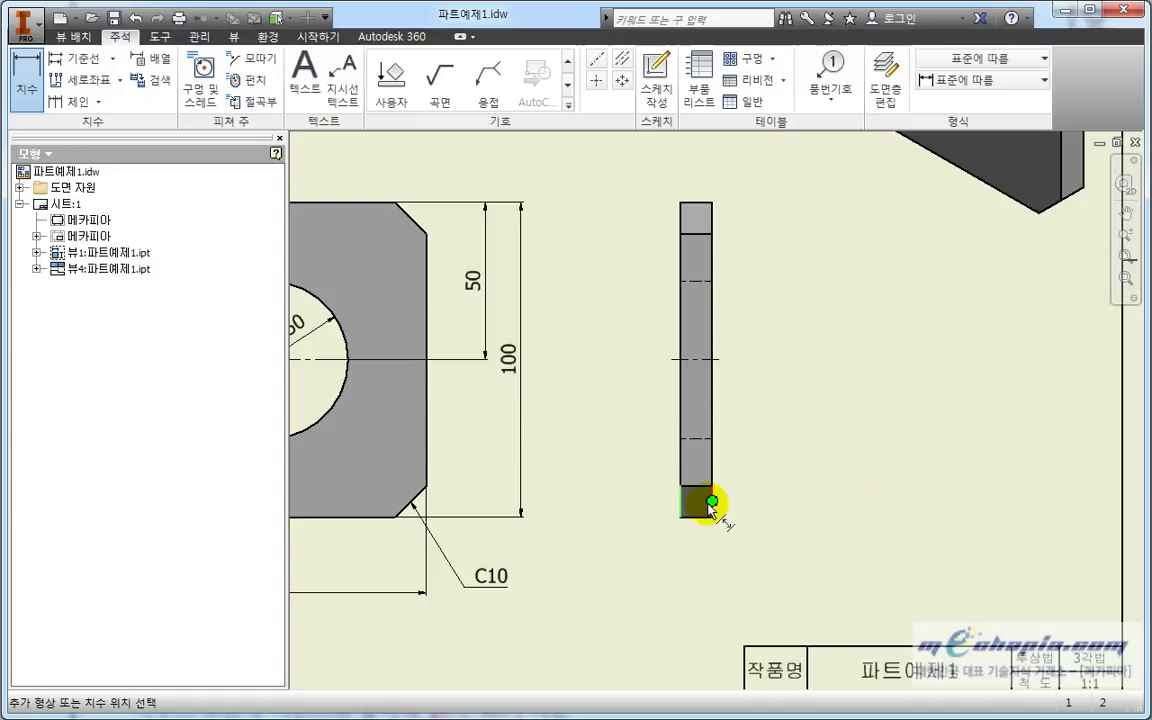
left_click(680, 576)
scroll(682, 560, "down", 5)
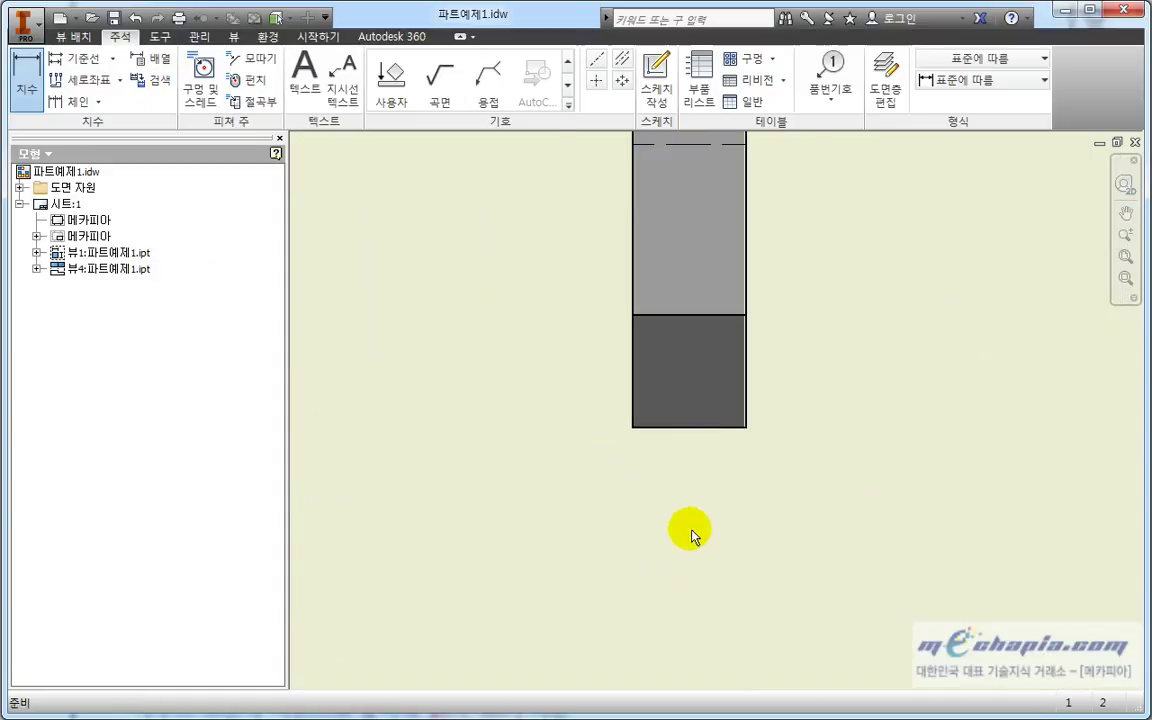
key("Escape")
scroll(668, 488, "up", 6)
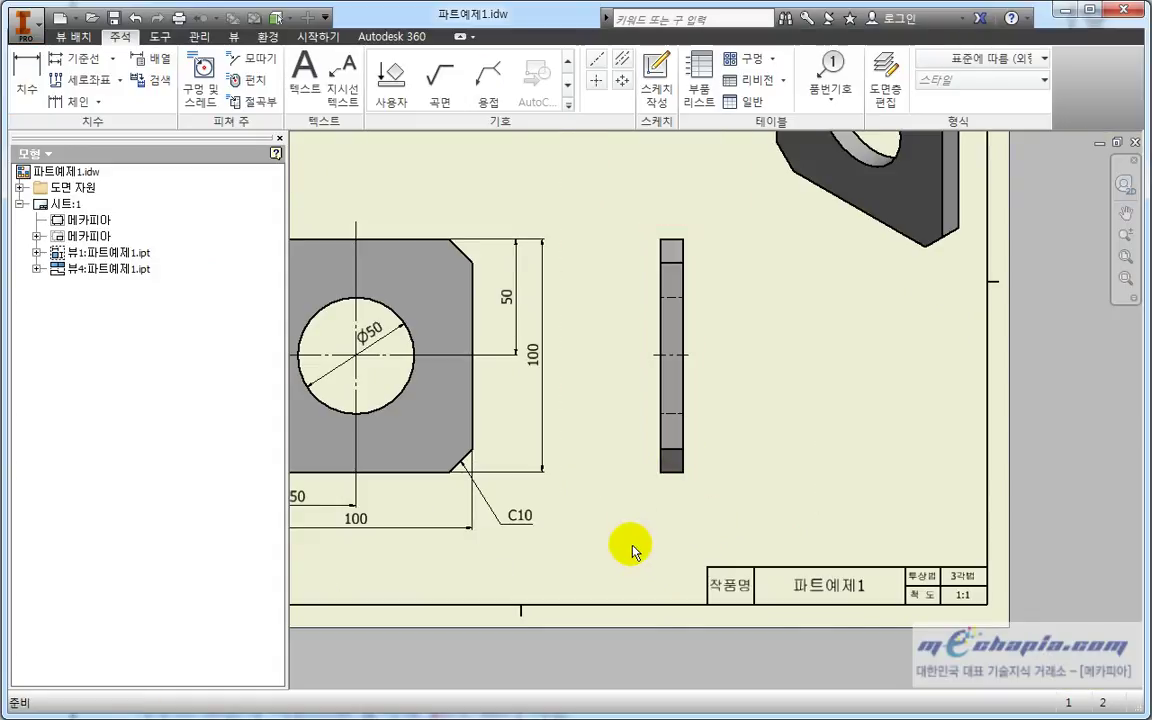
Place the 10 thickness dimension below the side view's bottom edge and fit the whole sheet
key("d")
scroll(672, 470, "down", 3)
left_click(660, 467)
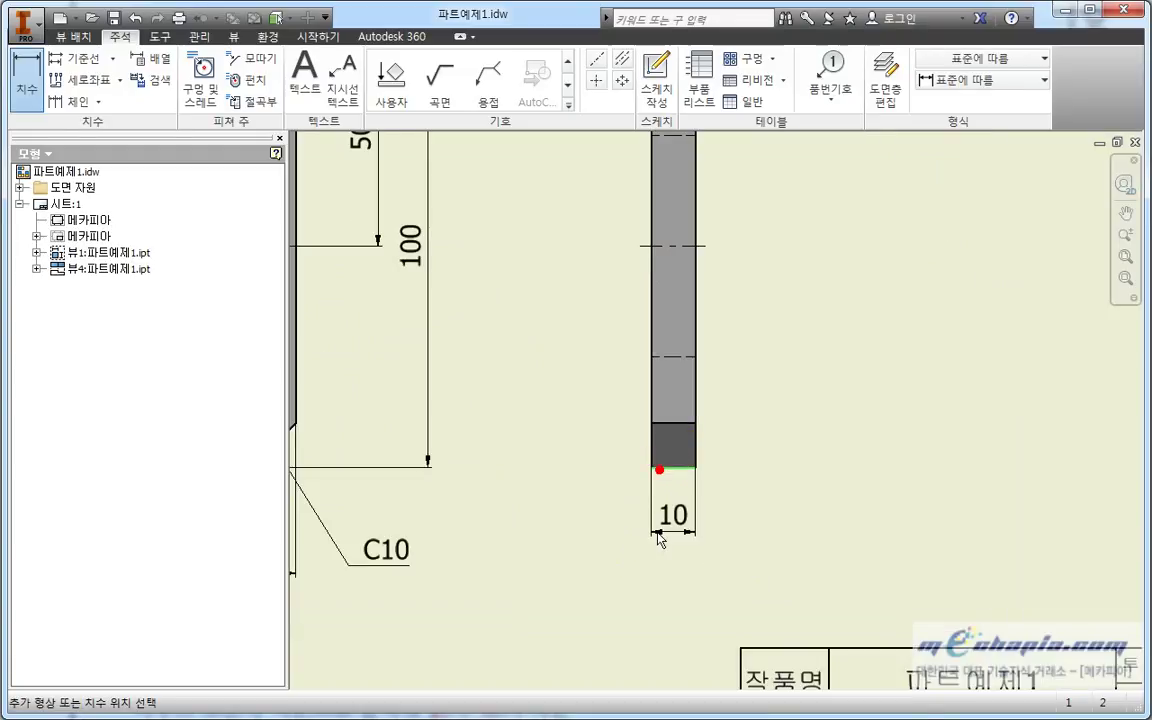
scroll(656, 538, "up", 2)
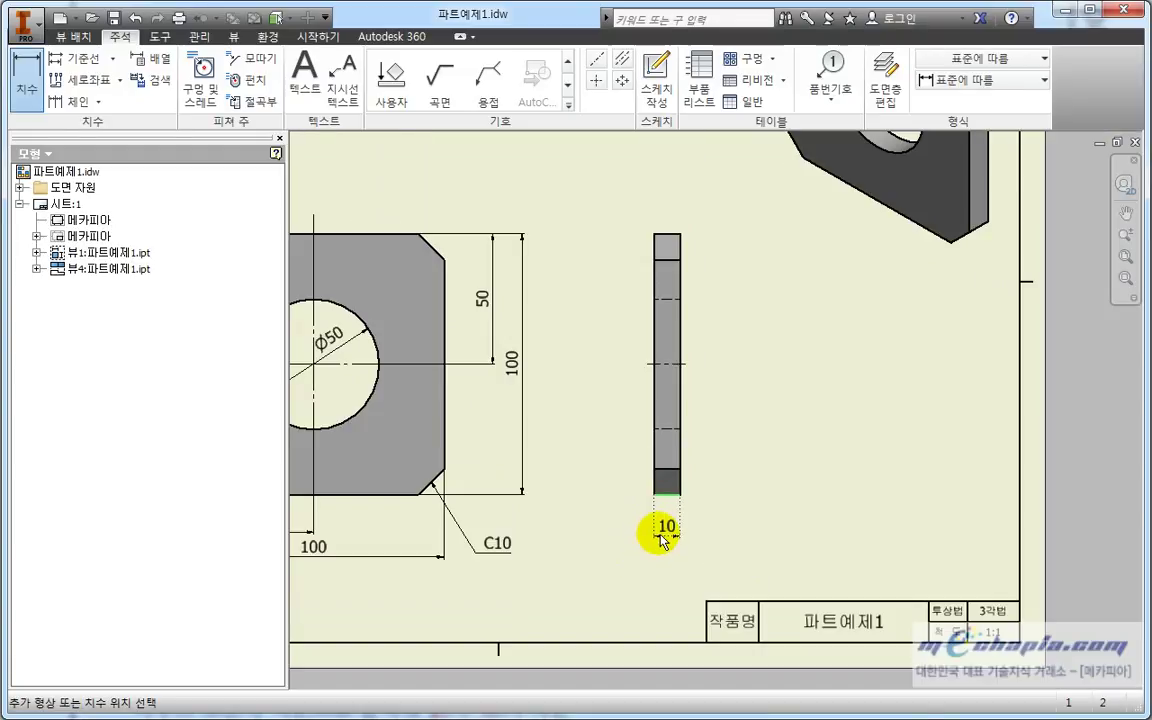
left_click(660, 540)
key("Return")
key("Escape")
scroll(632, 535, "up", 2)
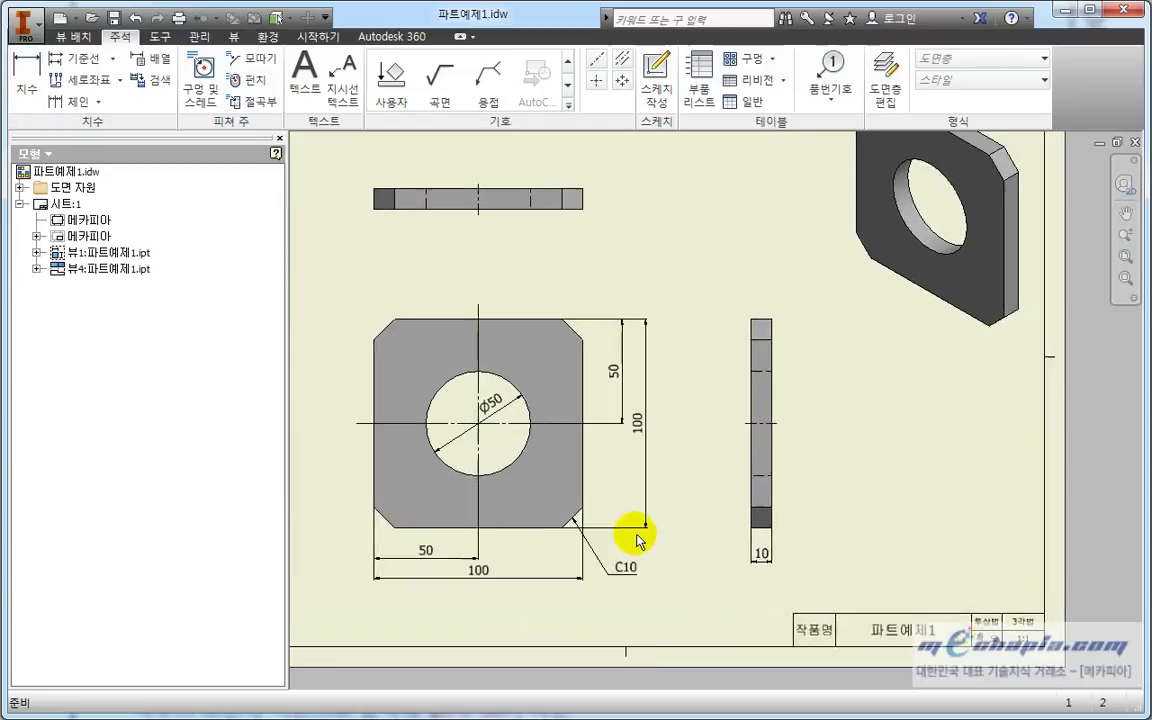
key("Home")
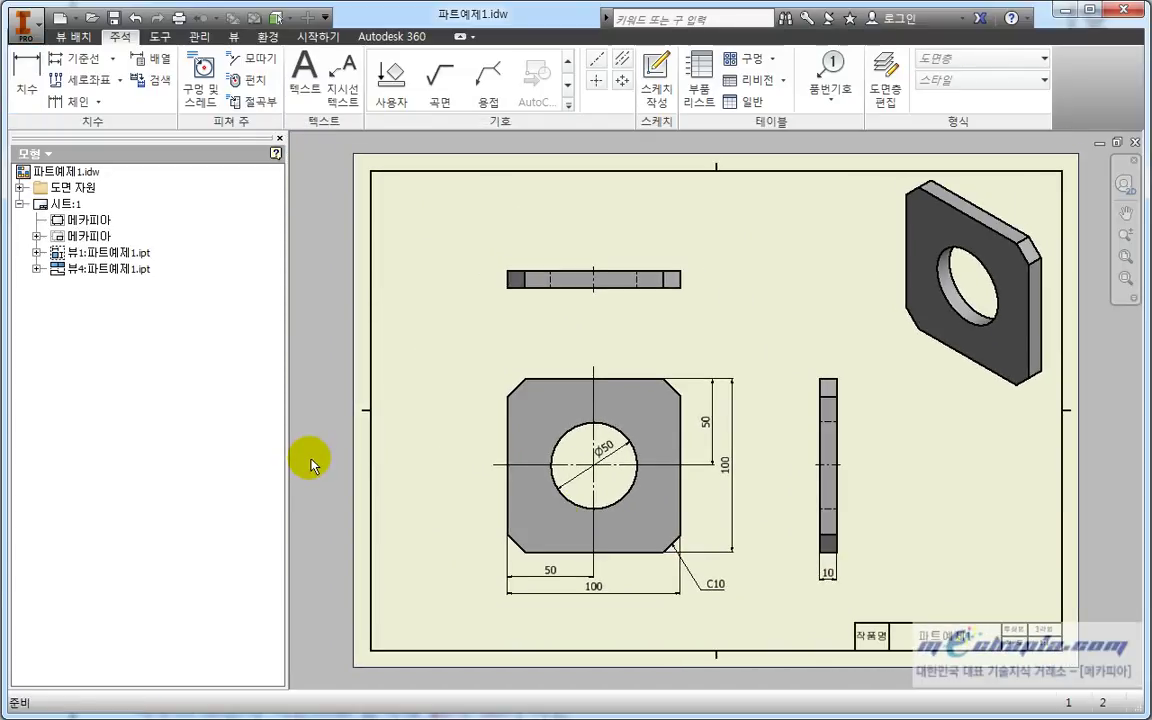